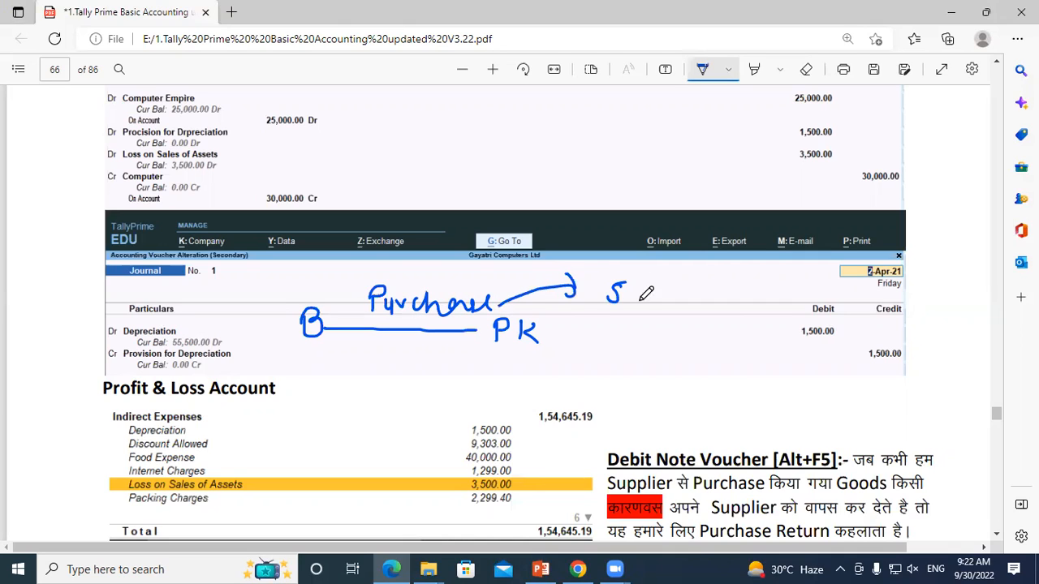
# - Handwrite "PCS K" after the 5 in the purchase sketch and underline PK
pyautogui.moveTo(641, 287); pyautogui.dragTo(717, 314)
pyautogui.moveTo(729, 296); pyautogui.dragTo(730, 314)
pyautogui.moveTo(481, 355); pyautogui.dragTo(548, 355)
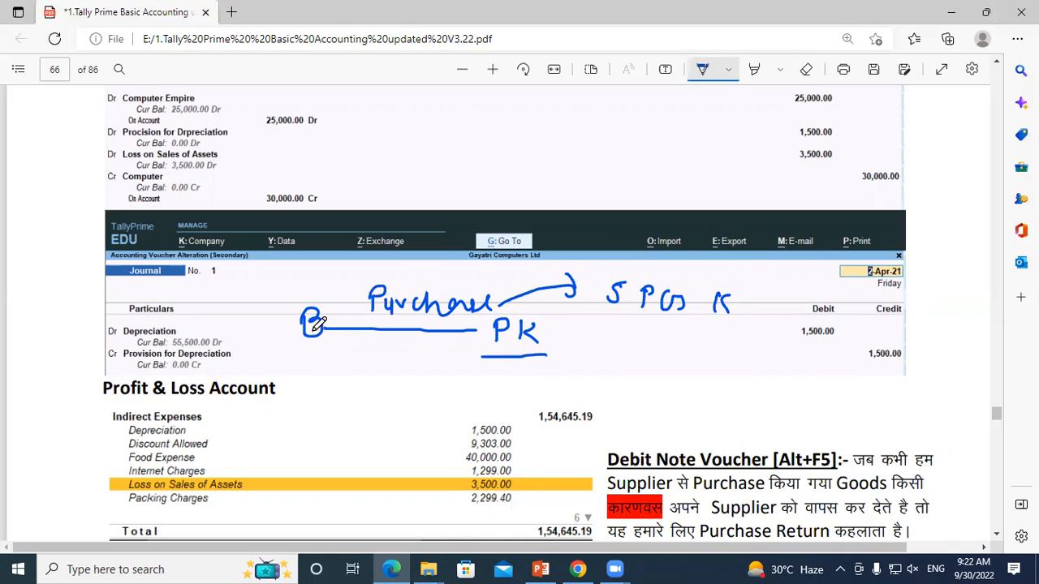
# - Write an underlined SK and (P) beneath the B, and draw an arrow from PK to the handwritten word Sales
pyautogui.moveTo(313, 341)
pyautogui.mouseDown()
pyautogui.moveTo(297, 359)
pyautogui.moveTo(311, 365)
pyautogui.moveTo(333, 353)
pyautogui.moveTo(347, 375)
pyautogui.mouseUp()
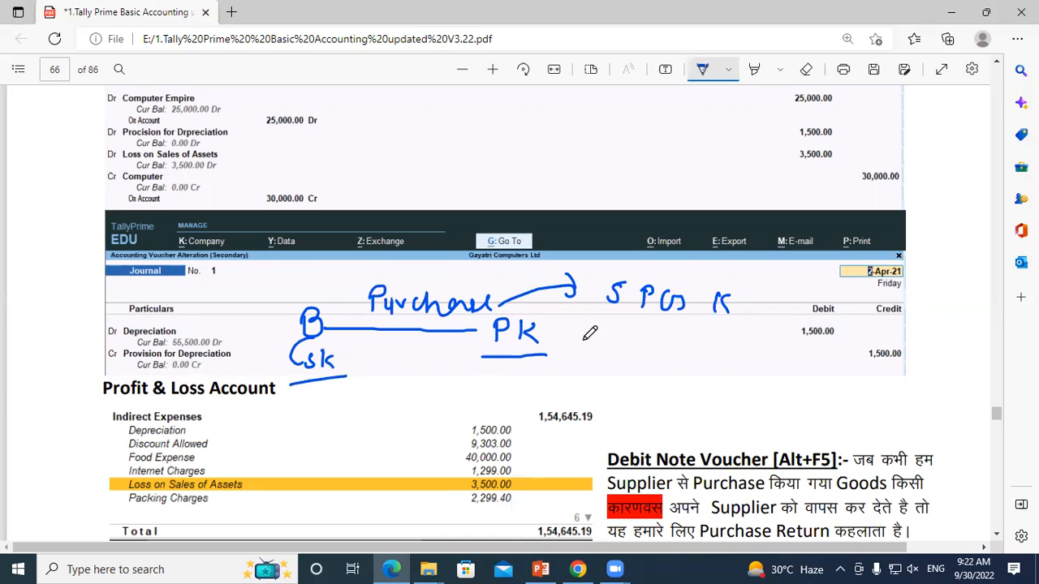
pyautogui.moveTo(557, 343)
pyautogui.mouseDown()
pyautogui.moveTo(589, 327)
pyautogui.moveTo(651, 347)
pyautogui.mouseUp()
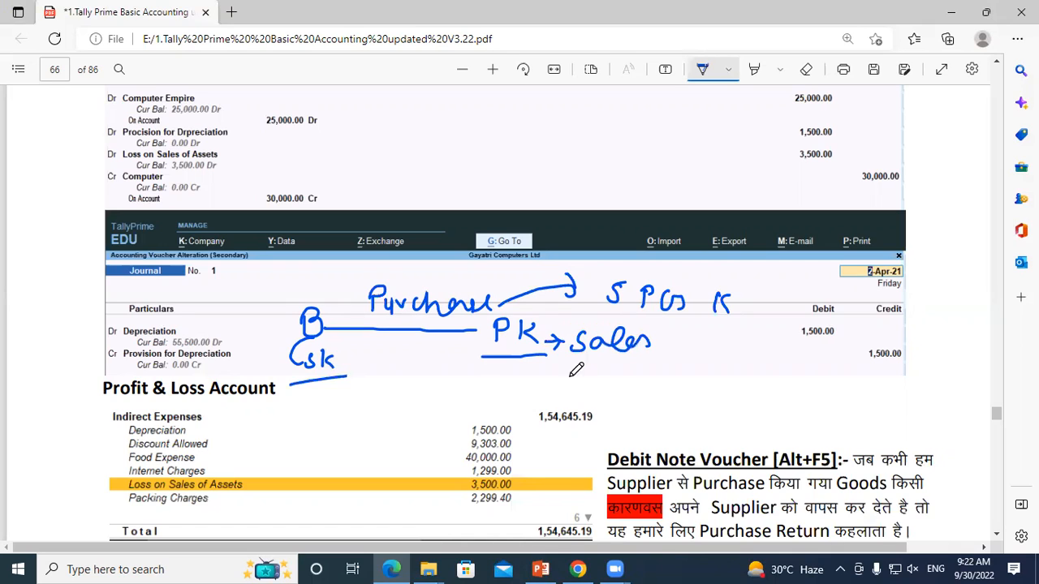
pyautogui.moveTo(318, 381)
pyautogui.mouseDown()
pyautogui.moveTo(321, 416)
pyautogui.moveTo(333, 395)
pyautogui.moveTo(355, 412)
pyautogui.mouseUp()
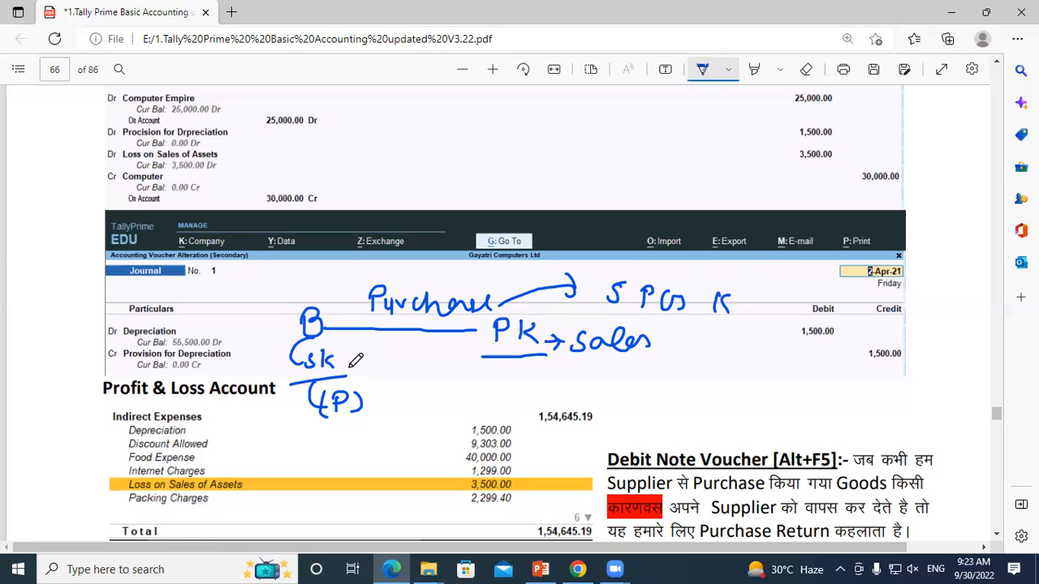
# - Underline Sales, and both underline and circle the quantity 5 in the purchase sketch
pyautogui.moveTo(593, 309); pyautogui.dragTo(625, 309)
pyautogui.moveTo(580, 370); pyautogui.dragTo(666, 356)
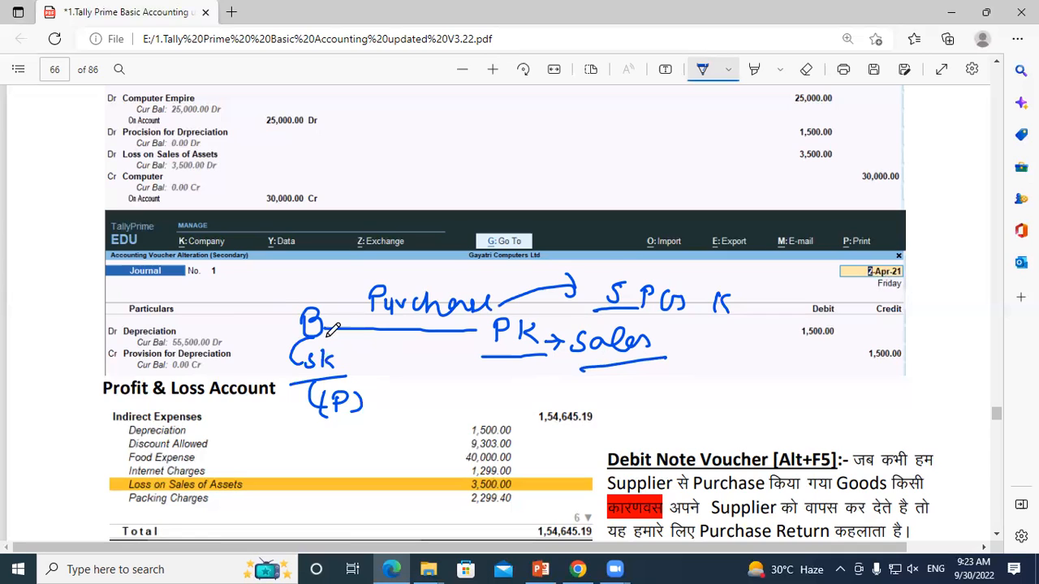
pyautogui.moveTo(589, 294)
pyautogui.mouseDown()
pyautogui.moveTo(586, 280)
pyautogui.moveTo(617, 270)
pyautogui.moveTo(630, 301)
pyautogui.moveTo(585, 297)
pyautogui.moveTo(596, 274)
pyautogui.mouseUp()
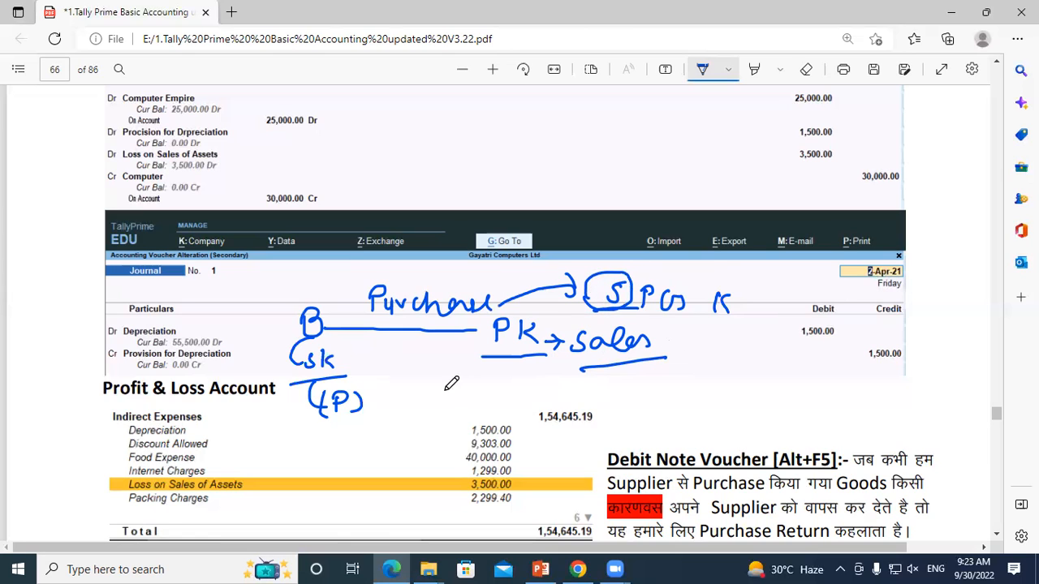
# - Write 2P beside (P), circle it, and draw an arrow from there back to PK
pyautogui.moveTo(389, 376)
pyautogui.mouseDown()
pyautogui.moveTo(408, 390)
pyautogui.moveTo(419, 381)
pyautogui.mouseUp()
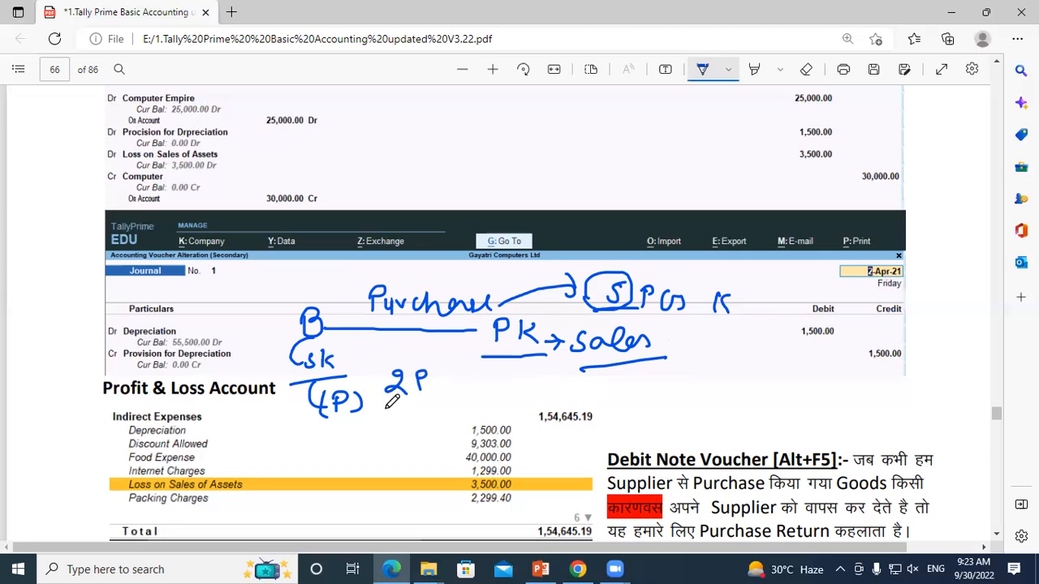
pyautogui.moveTo(367, 412)
pyautogui.mouseDown()
pyautogui.moveTo(446, 394)
pyautogui.moveTo(489, 356)
pyautogui.mouseUp()
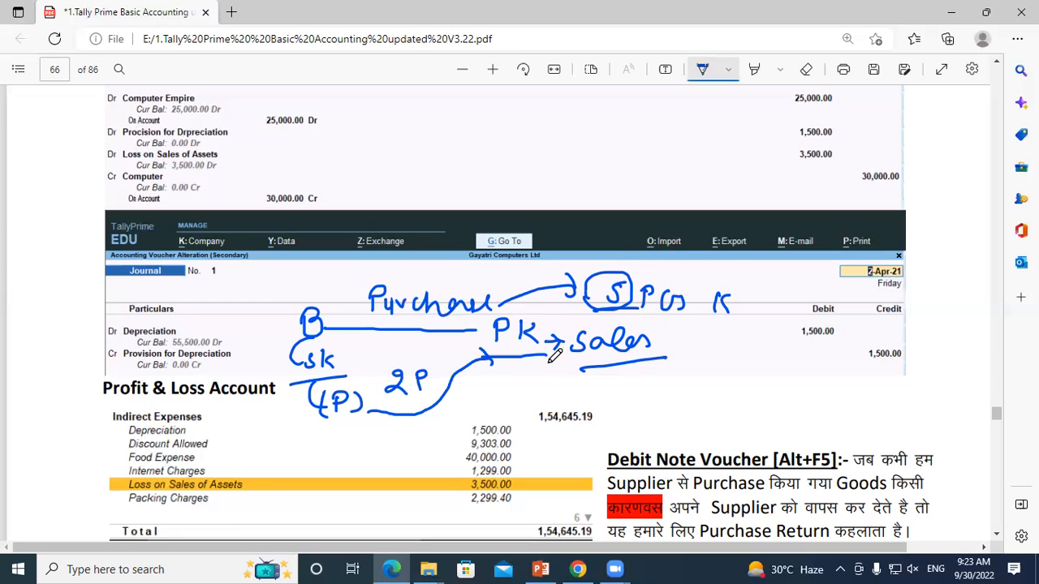
pyautogui.moveTo(377, 373); pyautogui.dragTo(374, 396)
pyautogui.moveTo(409, 357)
pyautogui.mouseDown()
pyautogui.moveTo(439, 394)
pyautogui.moveTo(430, 370)
pyautogui.mouseUp()
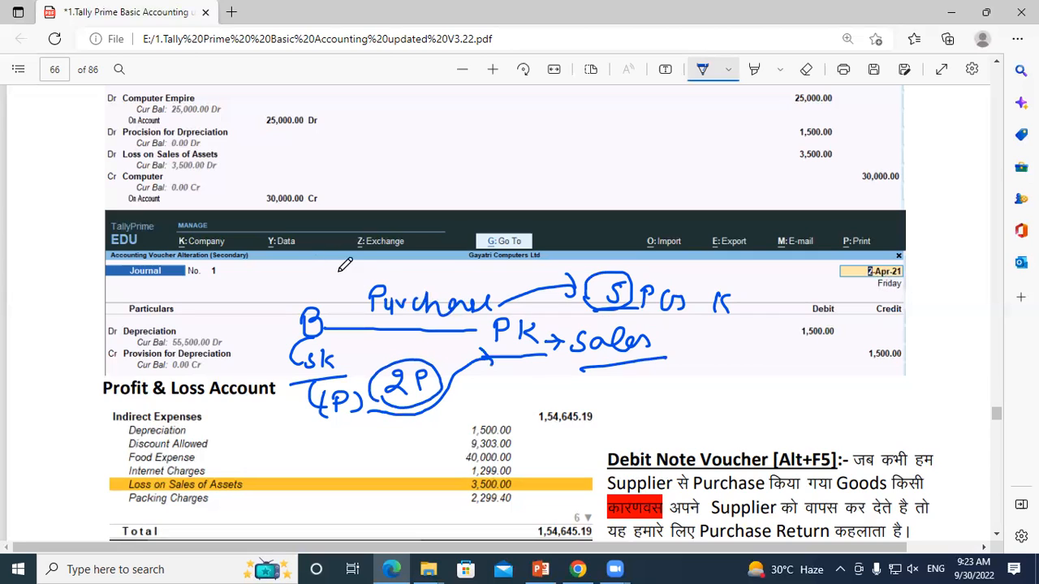
# - Handwrite circled P.R and D.N notes beside the purchase sketch and link P.R to D.N with an arrow
pyautogui.moveTo(326, 290); pyautogui.dragTo(367, 287)
pyautogui.moveTo(204, 312)
pyautogui.mouseDown()
pyautogui.moveTo(204, 332)
pyautogui.moveTo(205, 322)
pyautogui.moveTo(248, 318)
pyautogui.moveTo(185, 308)
pyautogui.moveTo(243, 286)
pyautogui.moveTo(268, 322)
pyautogui.moveTo(174, 322)
pyautogui.moveTo(195, 344)
pyautogui.mouseUp()
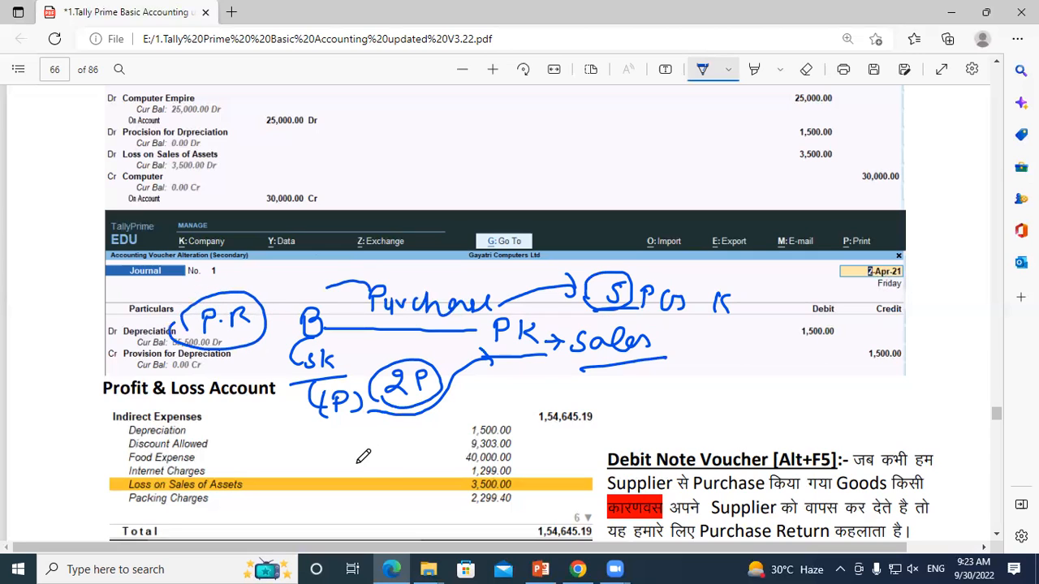
pyautogui.moveTo(213, 295)
pyautogui.mouseDown()
pyautogui.moveTo(208, 276)
pyautogui.moveTo(253, 272)
pyautogui.moveTo(243, 284)
pyautogui.moveTo(294, 261)
pyautogui.moveTo(301, 277)
pyautogui.moveTo(242, 252)
pyautogui.moveTo(221, 282)
pyautogui.mouseUp()
pyautogui.click(269, 275)
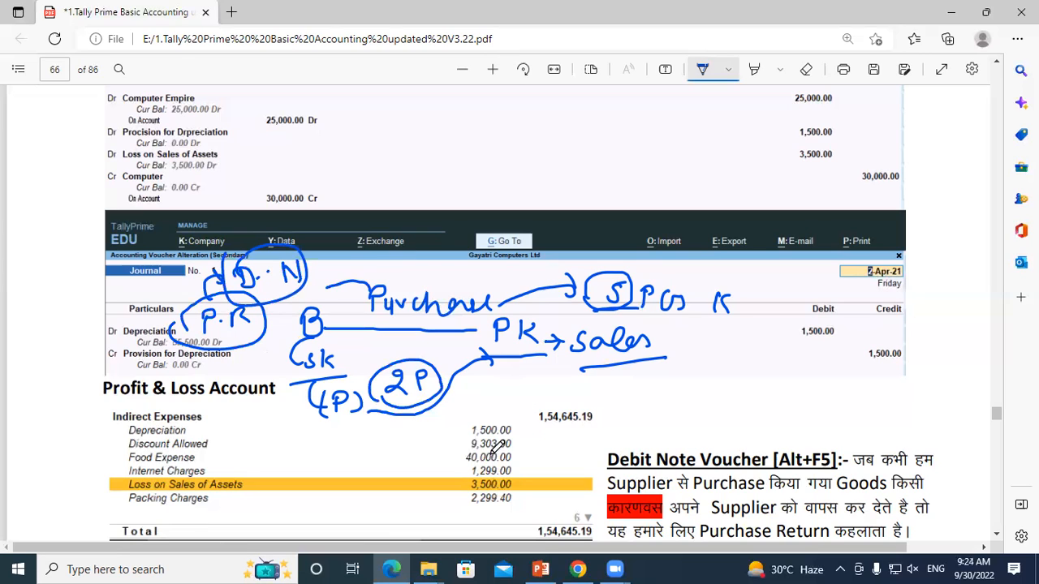
# - Circle Sales in the sketch and handwrite a circled "Sales.R" next to it
pyautogui.moveTo(573, 342)
pyautogui.mouseDown()
pyautogui.moveTo(570, 318)
pyautogui.moveTo(664, 324)
pyautogui.moveTo(551, 341)
pyautogui.moveTo(563, 326)
pyautogui.mouseUp()
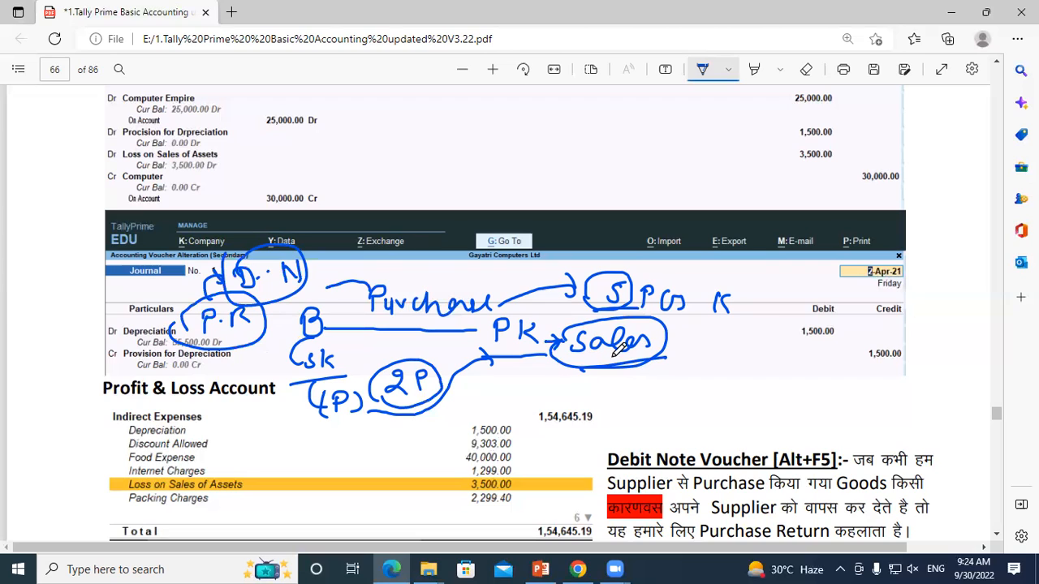
pyautogui.moveTo(706, 346)
pyautogui.mouseDown()
pyautogui.moveTo(807, 357)
pyautogui.moveTo(685, 365)
pyautogui.moveTo(673, 337)
pyautogui.moveTo(755, 318)
pyautogui.moveTo(832, 357)
pyautogui.moveTo(803, 383)
pyautogui.mouseUp()
pyautogui.moveTo(691, 381); pyautogui.dragTo(678, 358)
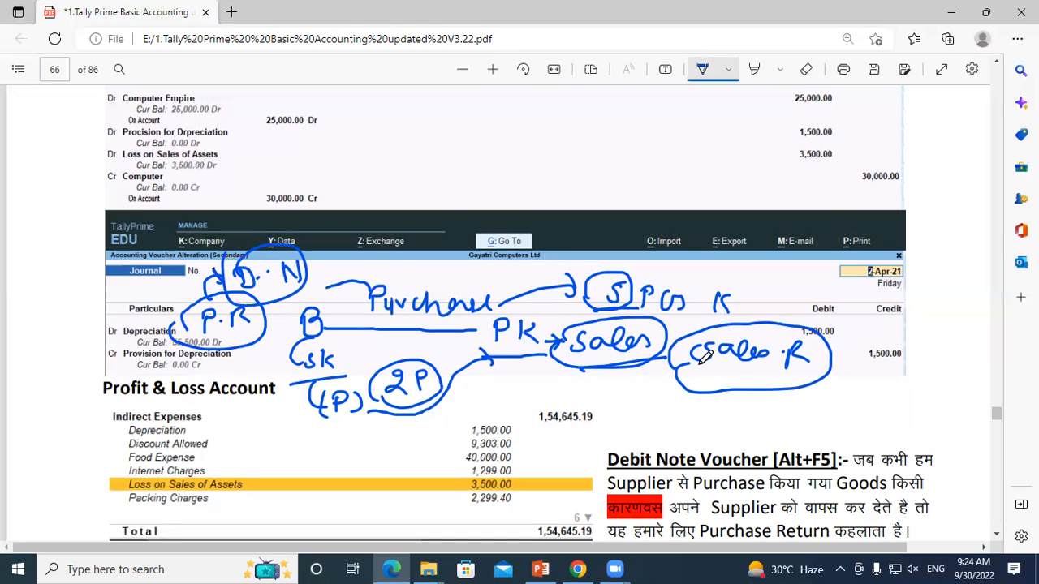
# - In the Debit Note Voucher explanation, underline Alt+F5, Debit Note Voucher, Purchase Return, the last ITC and Reverse (Return), and circle the first ITC
pyautogui.scroll(-3, 694, 371)
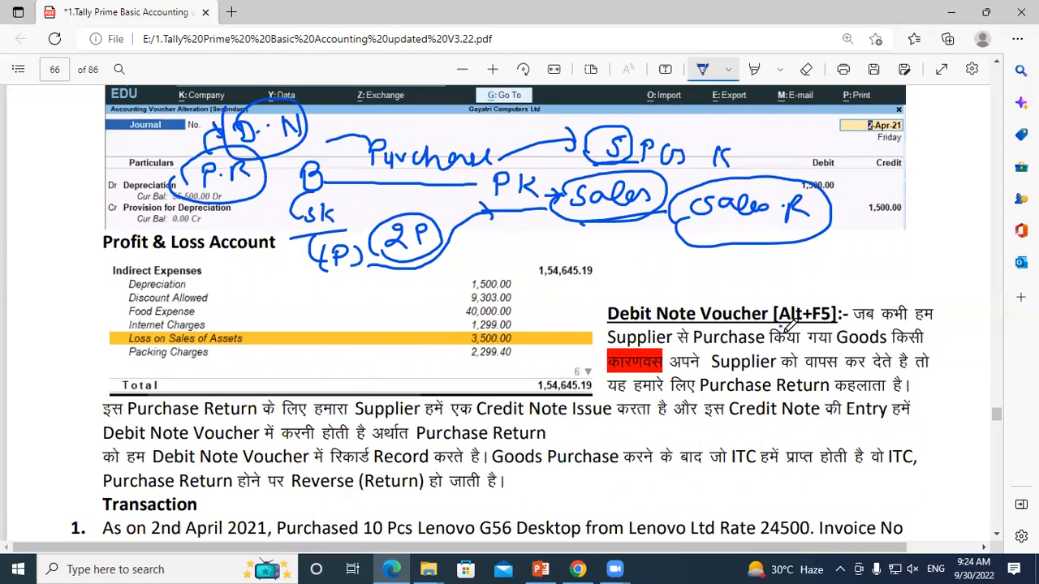
pyautogui.moveTo(783, 334); pyautogui.dragTo(812, 325)
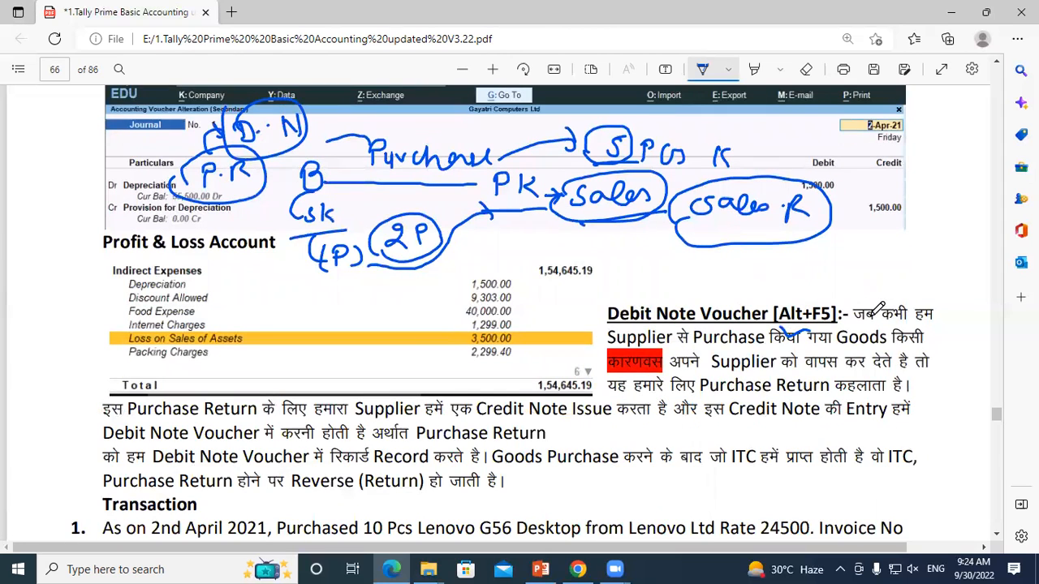
pyautogui.scroll(-2, 686, 264)
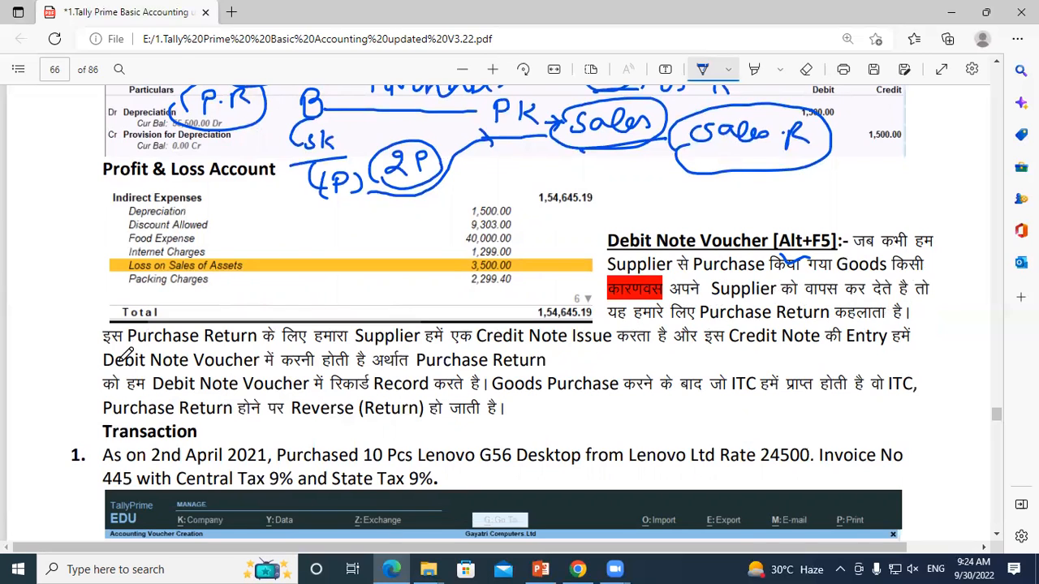
pyautogui.moveTo(106, 372); pyautogui.dragTo(225, 373)
pyautogui.moveTo(417, 371); pyautogui.dragTo(544, 369)
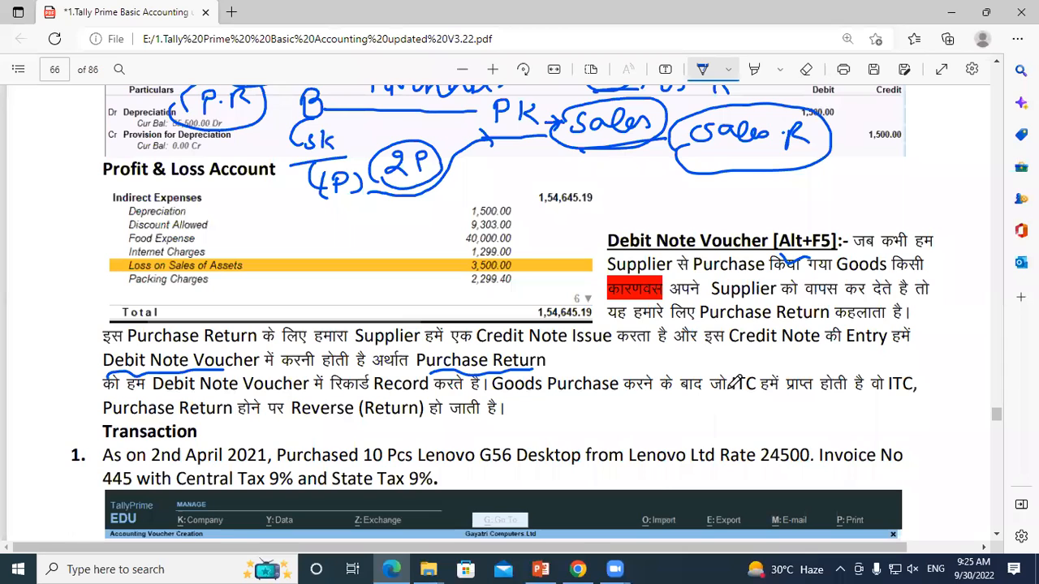
pyautogui.moveTo(730, 367)
pyautogui.mouseDown()
pyautogui.moveTo(769, 375)
pyautogui.moveTo(725, 401)
pyautogui.moveTo(737, 384)
pyautogui.mouseUp()
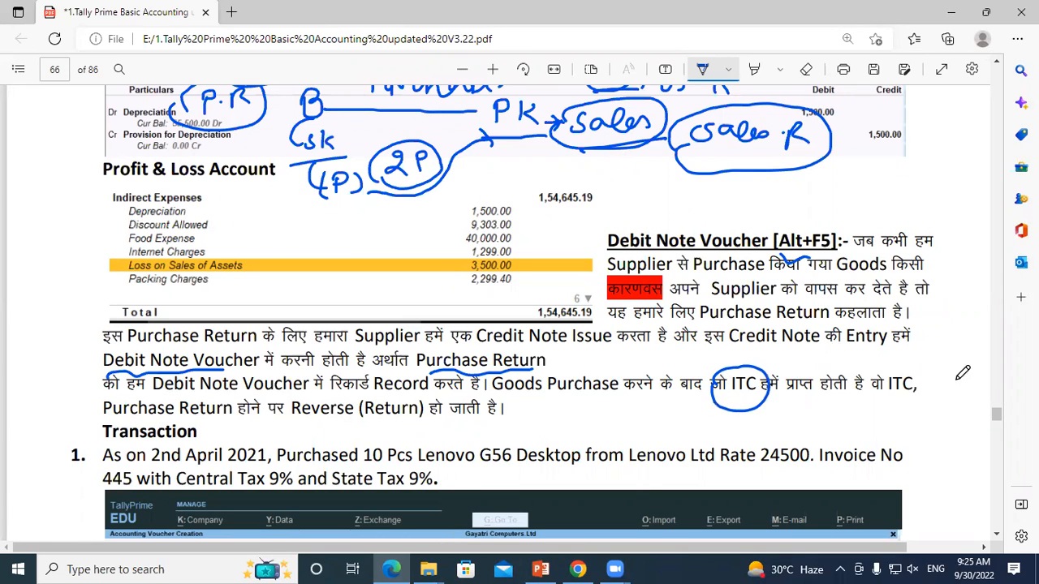
pyautogui.moveTo(883, 397); pyautogui.dragTo(926, 394)
pyautogui.moveTo(98, 422); pyautogui.dragTo(420, 416)
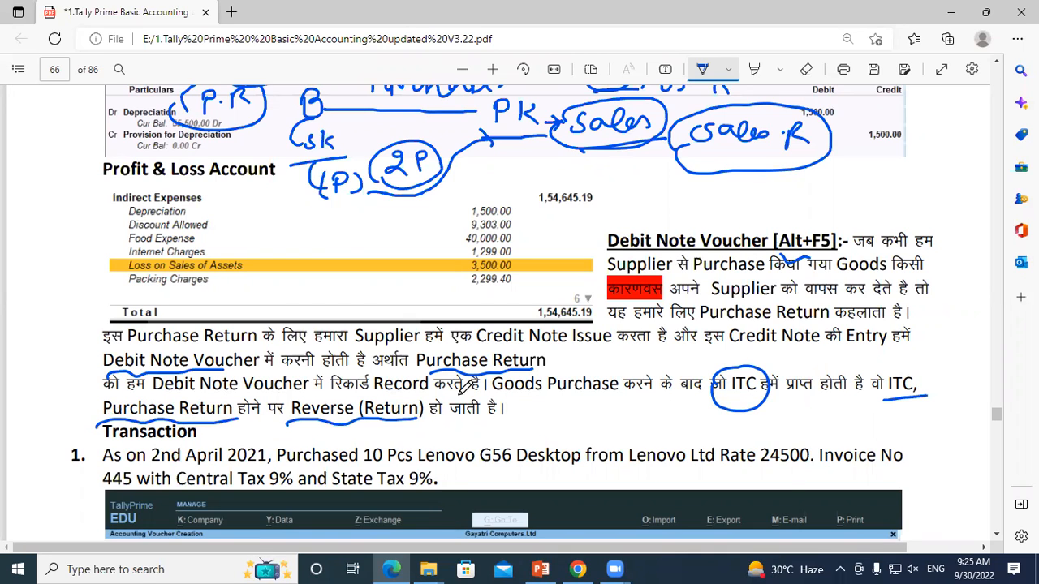
# - Above the purchase sketch, write a circled 100 linked to the 5, circled 2 and 20, and the letters ITC
pyautogui.scroll(3, 382, 370)
pyautogui.moveTo(600, 280)
pyautogui.mouseDown()
pyautogui.moveTo(550, 198)
pyautogui.moveTo(556, 177)
pyautogui.moveTo(589, 191)
pyautogui.moveTo(623, 181)
pyautogui.moveTo(618, 171)
pyautogui.mouseUp()
pyautogui.moveTo(577, 166)
pyautogui.mouseDown()
pyautogui.moveTo(640, 193)
pyautogui.moveTo(621, 151)
pyautogui.mouseUp()
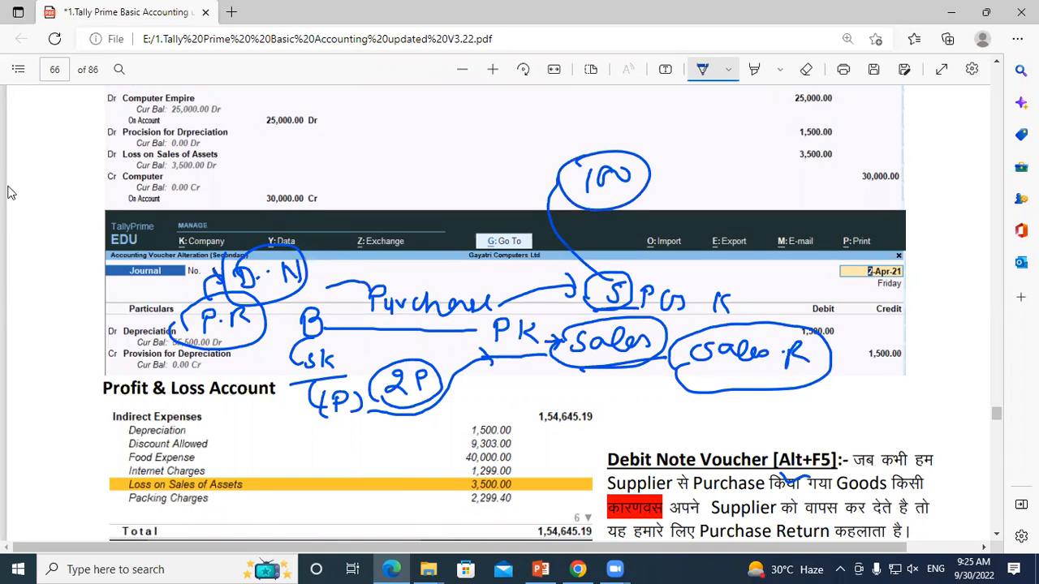
pyautogui.moveTo(281, 155)
pyautogui.mouseDown()
pyautogui.moveTo(303, 154)
pyautogui.moveTo(286, 173)
pyautogui.moveTo(308, 172)
pyautogui.moveTo(298, 138)
pyautogui.moveTo(276, 141)
pyautogui.mouseUp()
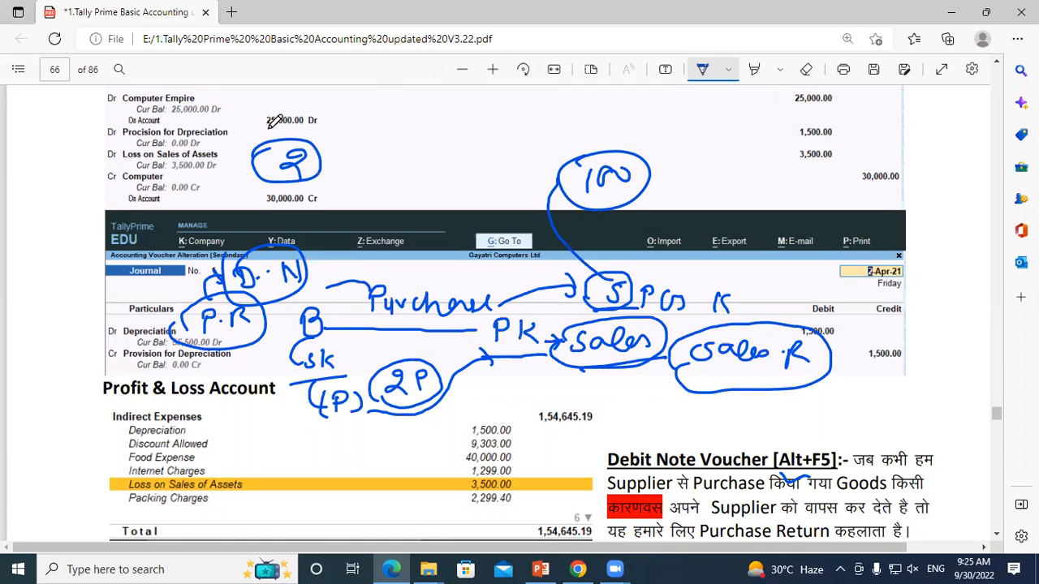
pyautogui.moveTo(351, 146)
pyautogui.mouseDown()
pyautogui.moveTo(375, 162)
pyautogui.moveTo(408, 147)
pyautogui.mouseUp()
pyautogui.moveTo(682, 158)
pyautogui.mouseDown()
pyautogui.moveTo(705, 156)
pyautogui.moveTo(693, 181)
pyautogui.moveTo(738, 157)
pyautogui.mouseUp()
pyautogui.moveTo(726, 159)
pyautogui.mouseDown()
pyautogui.moveTo(725, 183)
pyautogui.moveTo(762, 175)
pyautogui.mouseUp()
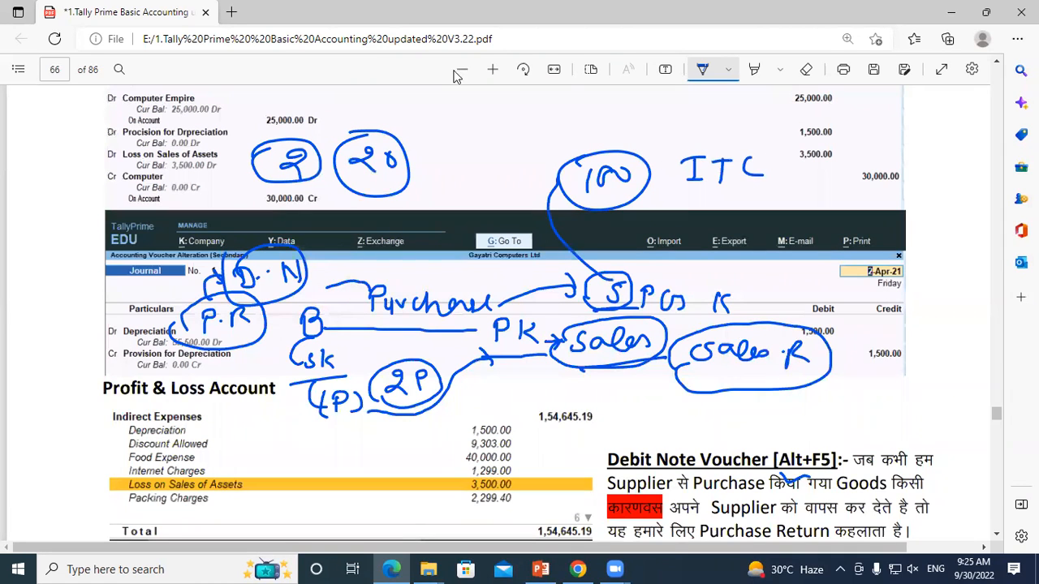
pyautogui.moveTo(490, 112)
pyautogui.mouseDown()
pyautogui.moveTo(482, 121)
pyautogui.moveTo(487, 103)
pyautogui.moveTo(510, 104)
pyautogui.mouseUp()
pyautogui.moveTo(496, 91)
pyautogui.mouseDown()
pyautogui.moveTo(456, 139)
pyautogui.moveTo(520, 91)
pyautogui.mouseUp()
# - Mark up transaction 1 by underlining its quantity, item, supplier and invoice number, circling 24500 and both 9% rates, and adding two check marks
pyautogui.scroll(-3, 472, 250)
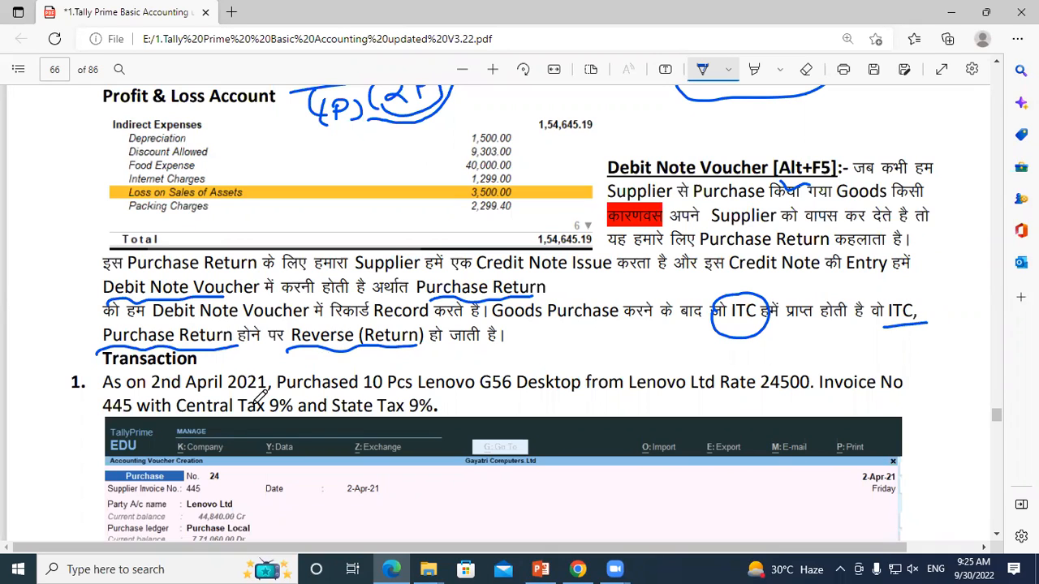
pyautogui.scroll(-2, 452, 373)
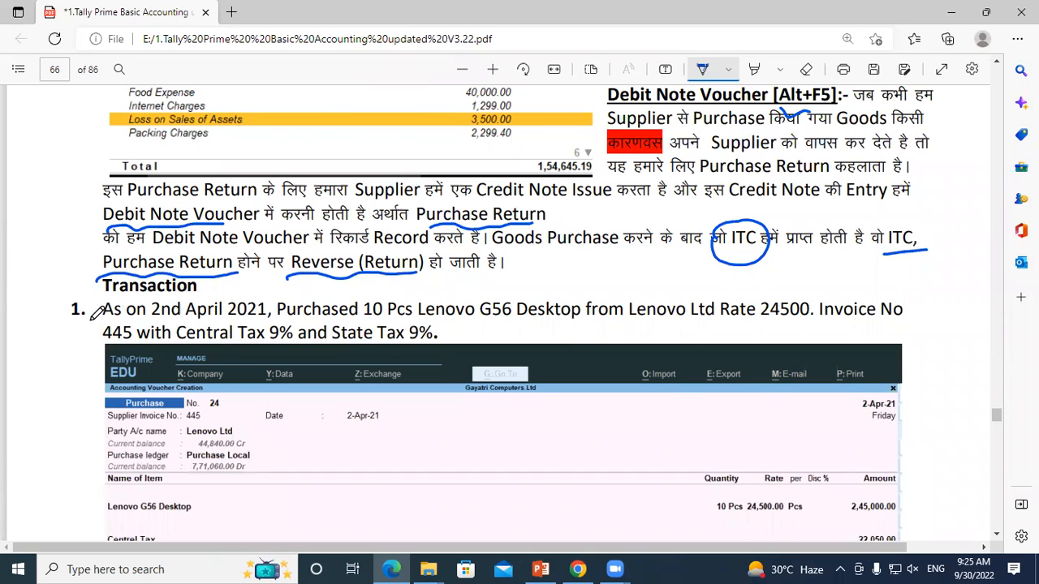
pyautogui.moveTo(92, 318); pyautogui.dragTo(103, 322)
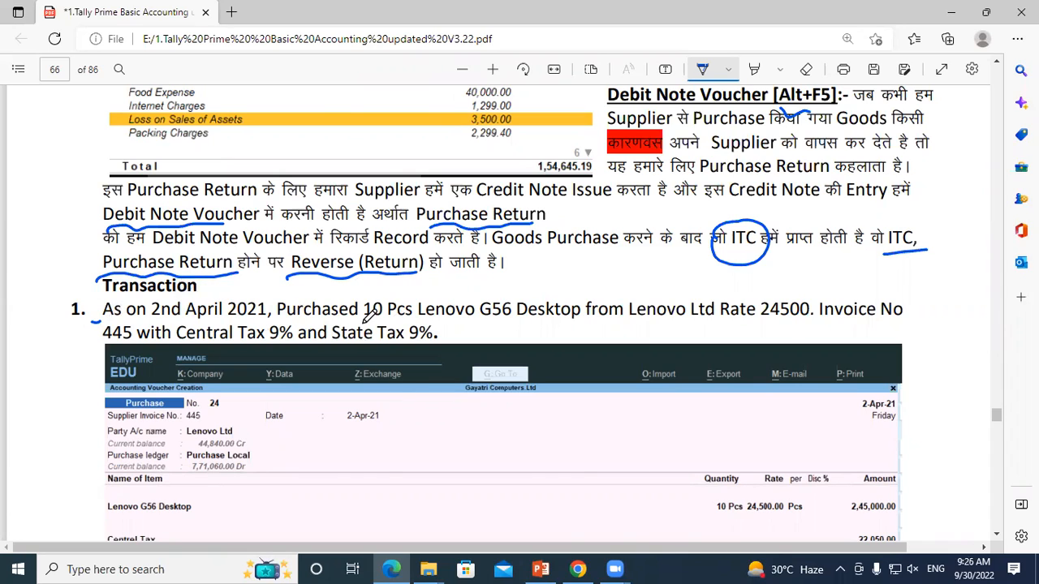
pyautogui.moveTo(364, 322)
pyautogui.mouseDown()
pyautogui.moveTo(729, 325)
pyautogui.moveTo(760, 297)
pyautogui.moveTo(814, 313)
pyautogui.moveTo(787, 329)
pyautogui.moveTo(766, 327)
pyautogui.moveTo(915, 328)
pyautogui.mouseUp()
pyautogui.moveTo(92, 349); pyautogui.dragTo(159, 345)
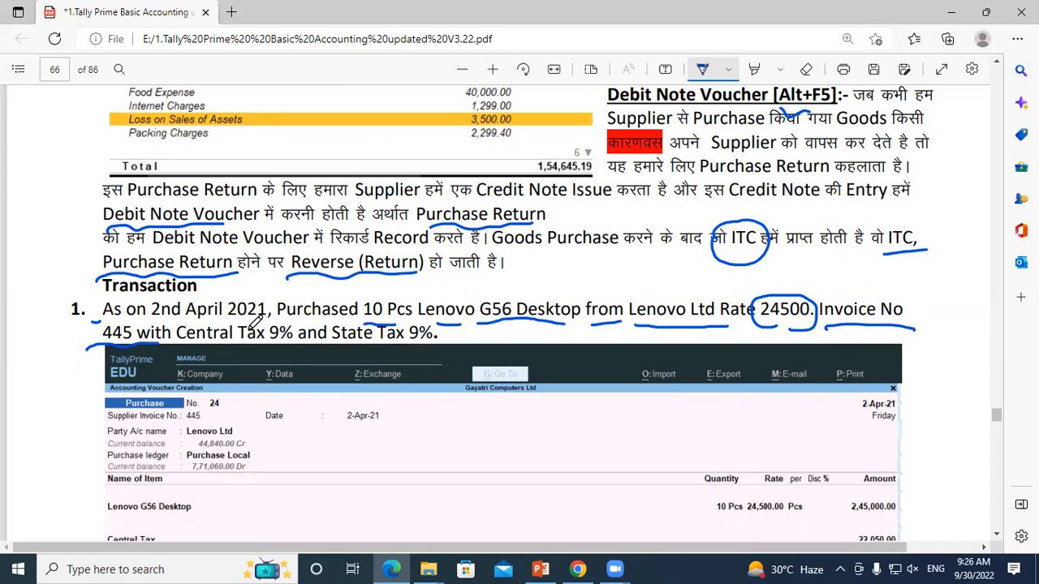
pyautogui.moveTo(240, 327)
pyautogui.mouseDown()
pyautogui.moveTo(290, 326)
pyautogui.moveTo(268, 325)
pyautogui.mouseUp()
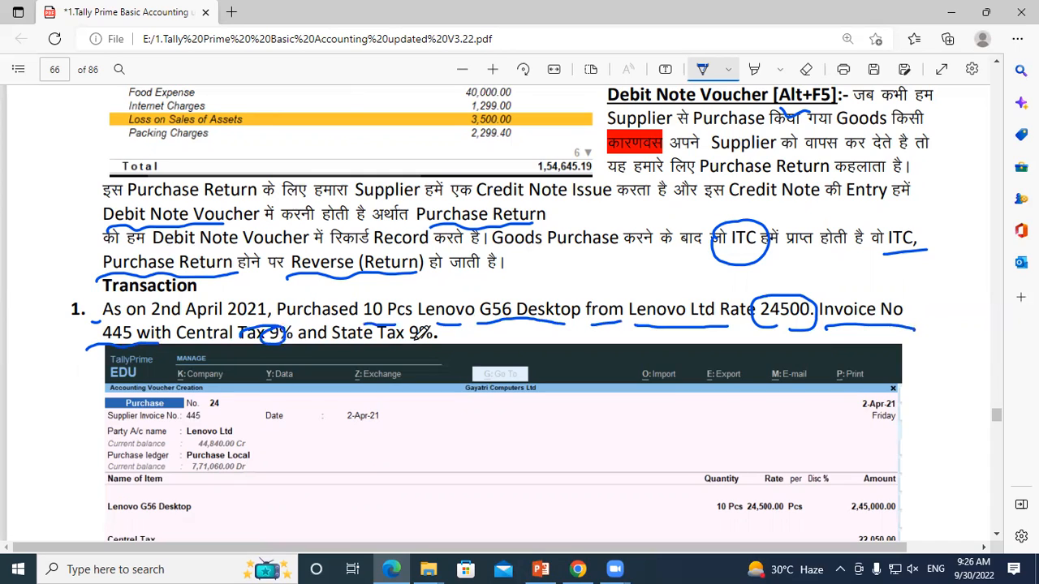
pyautogui.moveTo(410, 323)
pyautogui.mouseDown()
pyautogui.moveTo(400, 340)
pyautogui.moveTo(428, 321)
pyautogui.mouseUp()
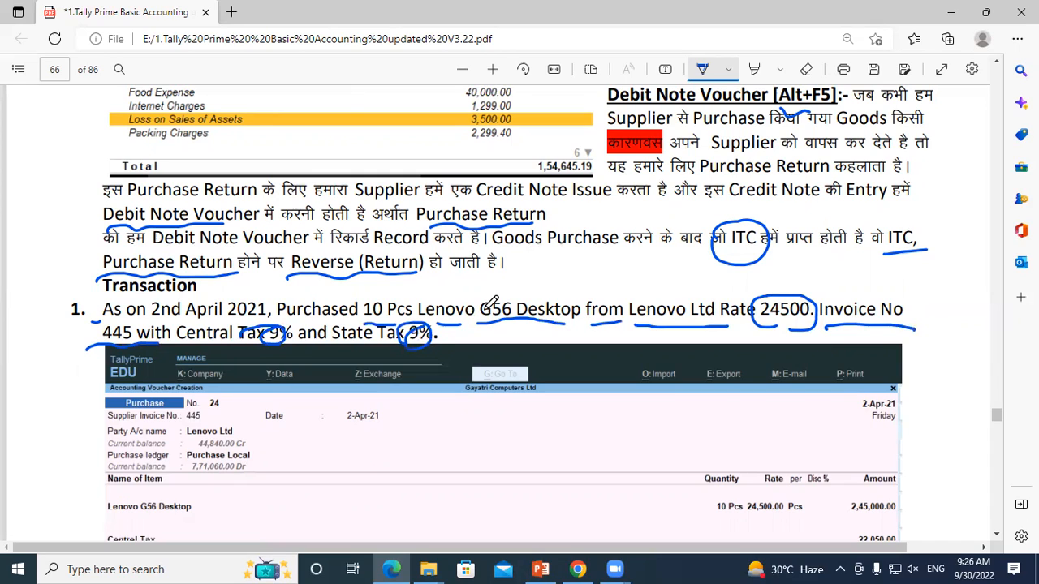
pyautogui.moveTo(40, 321); pyautogui.dragTo(83, 308)
pyautogui.moveTo(527, 329); pyautogui.dragTo(566, 325)
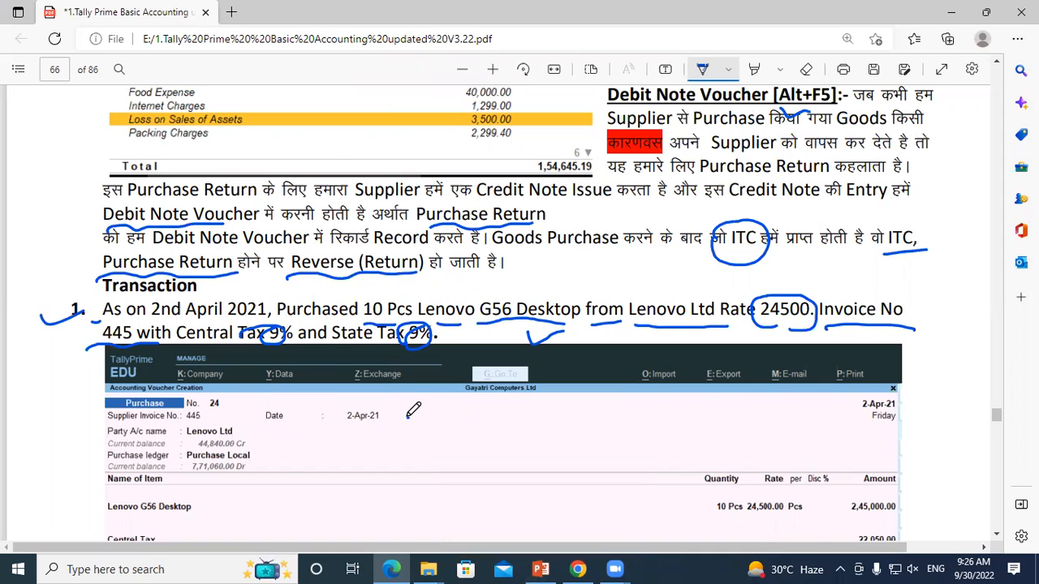
# - Switch to the Windows desktop and launch the TallyPrime (1) shortcut
pyautogui.press('super+d')
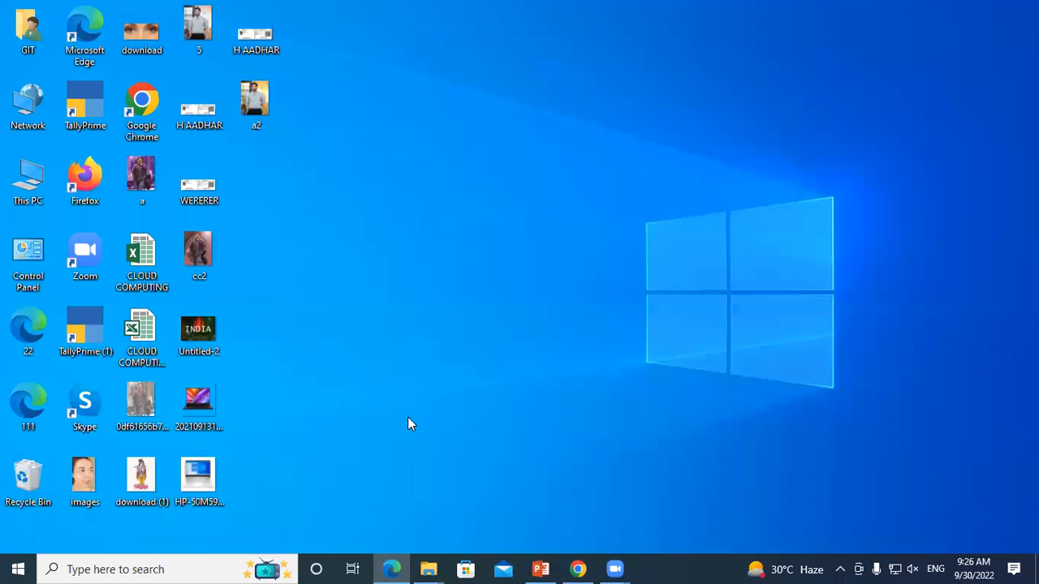
pyautogui.rightClick(517, 140)
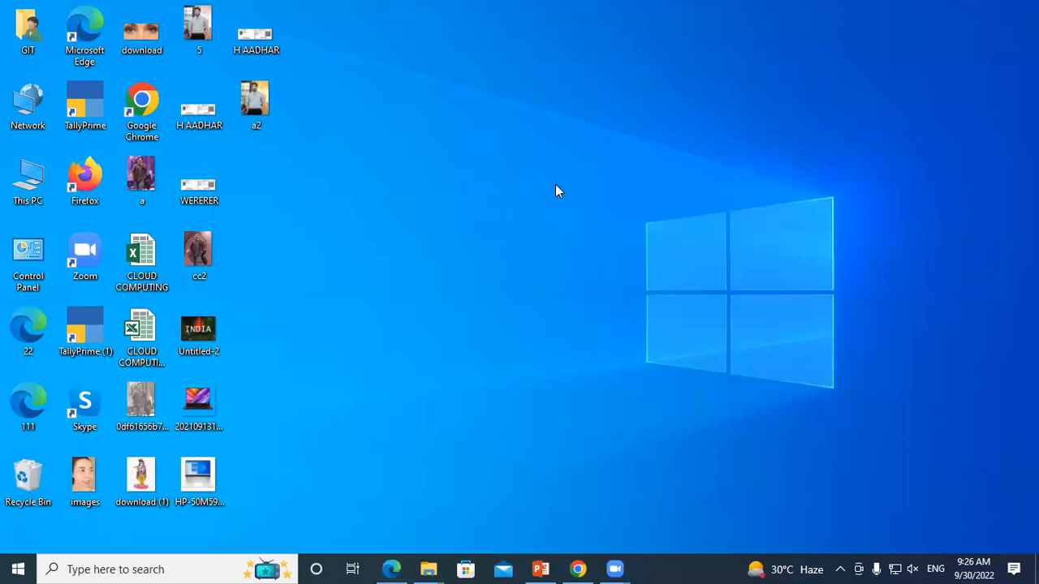
pyautogui.rightClick(555, 184)
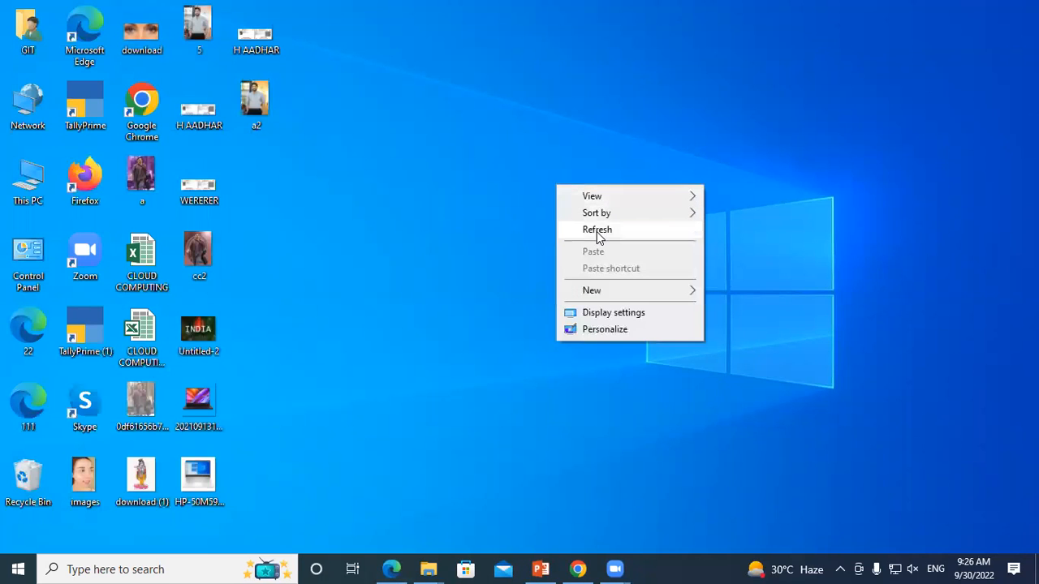
pyautogui.click(496, 262)
pyautogui.doubleClick(85, 329)
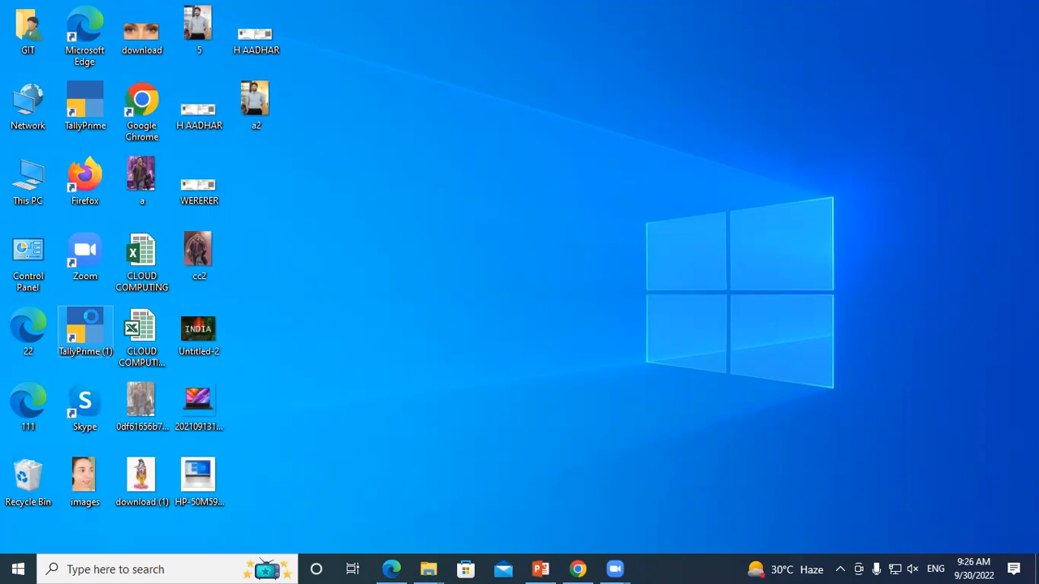
pyautogui.rightClick(92, 318)
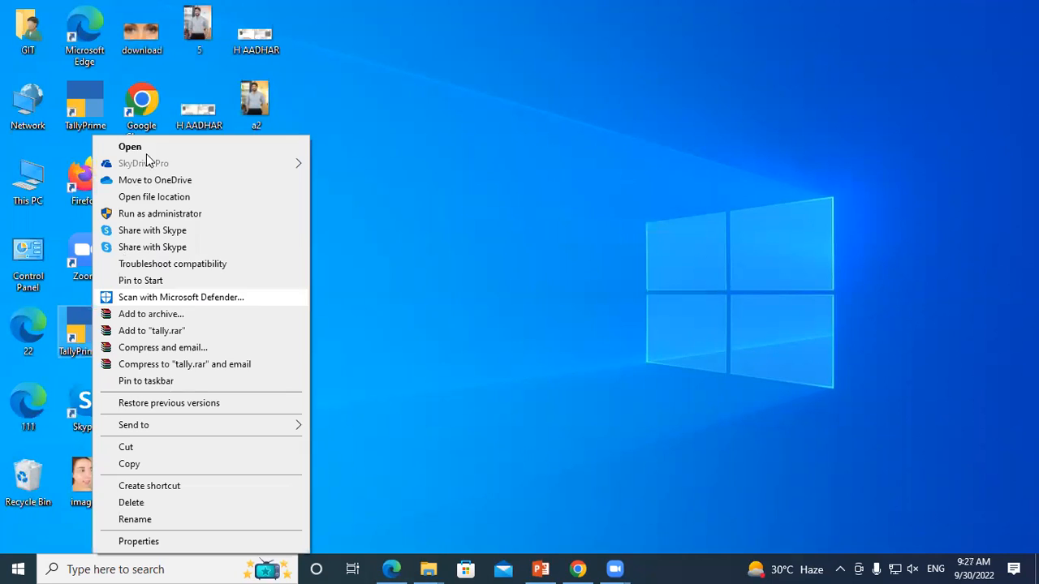
pyautogui.click(147, 148)
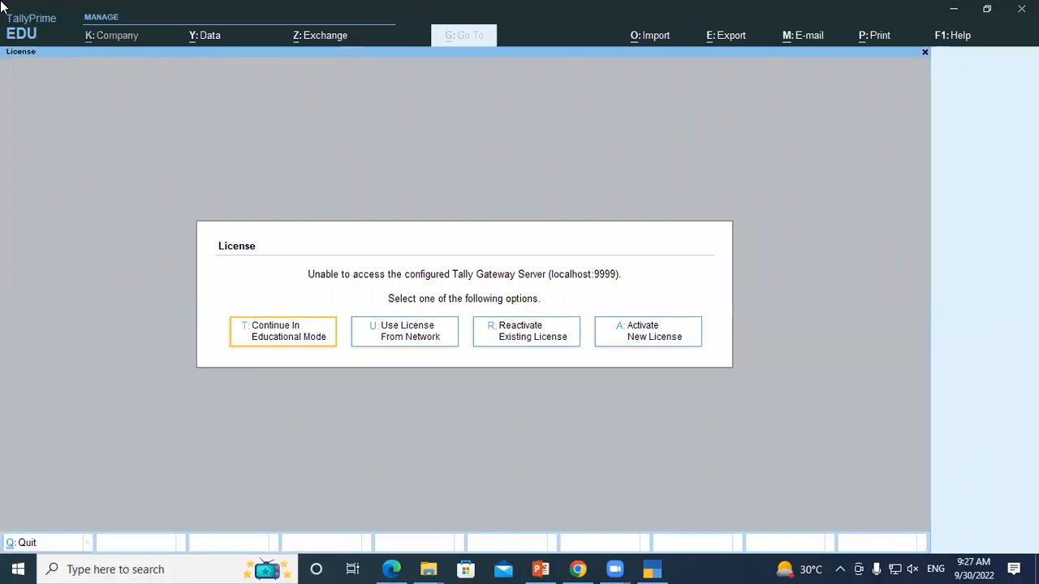
# - Continue in Educational Mode and select the company GAYATRI COMUTER PVT.LTD from the SKK folder on drive D
pyautogui.click(265, 327)
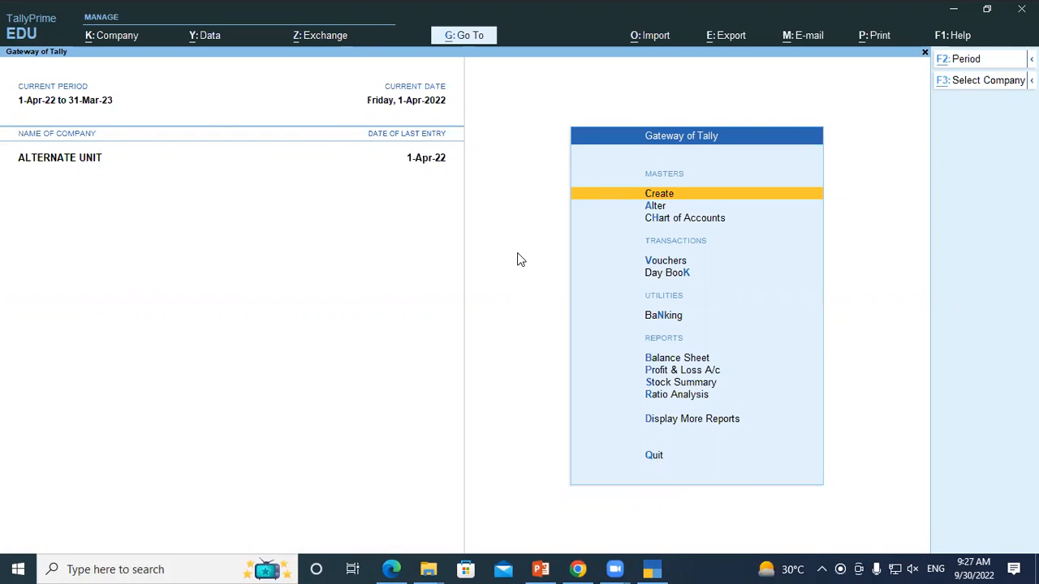
pyautogui.press('F3')
pyautogui.press('Up')
pyautogui.press('Up')
pyautogui.press('Up')
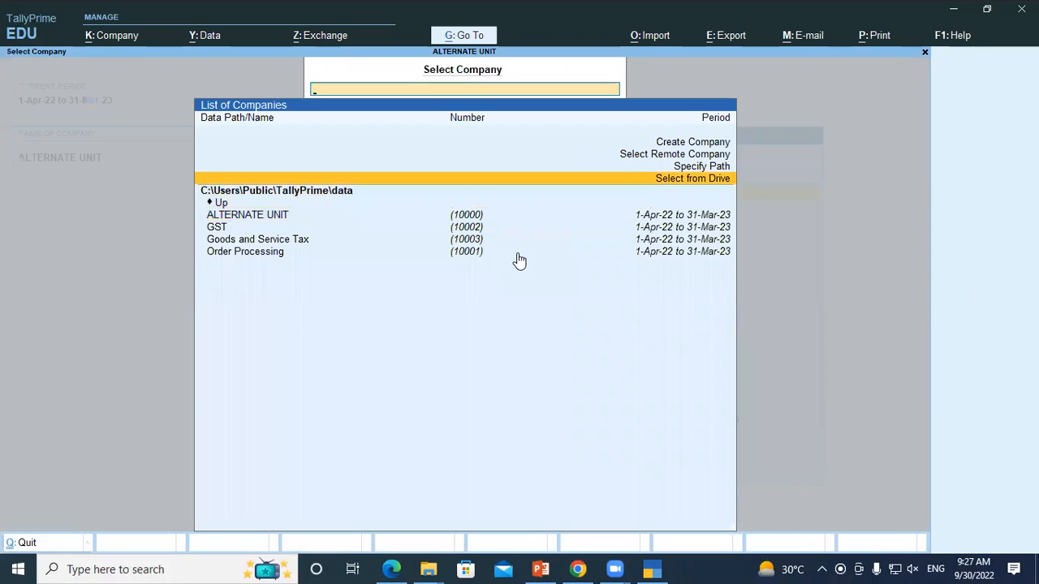
pyautogui.press('Return')
pyautogui.press('Down')
pyautogui.press('Return')
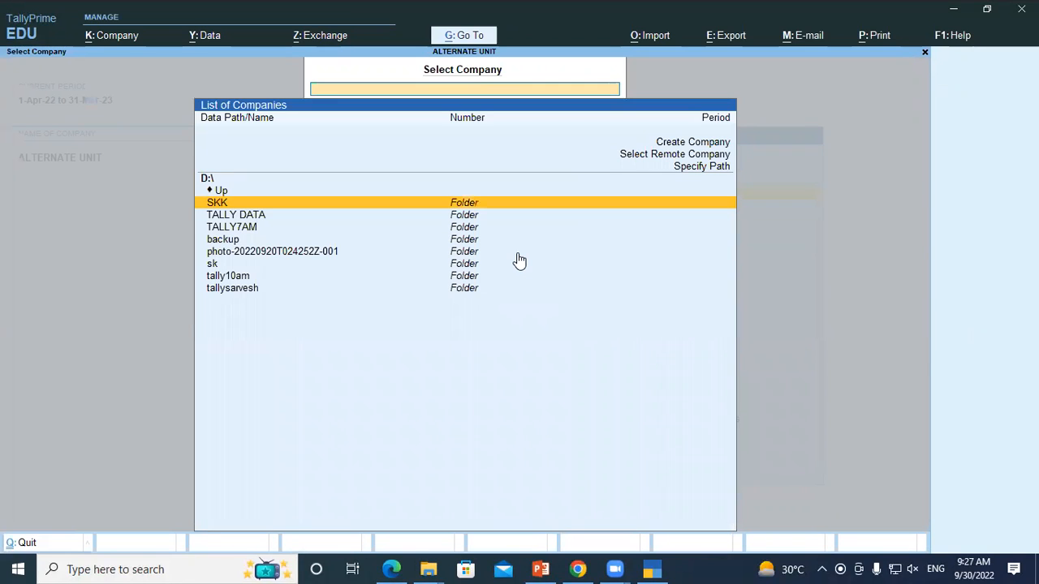
pyautogui.press('Return')
pyautogui.press('Return')
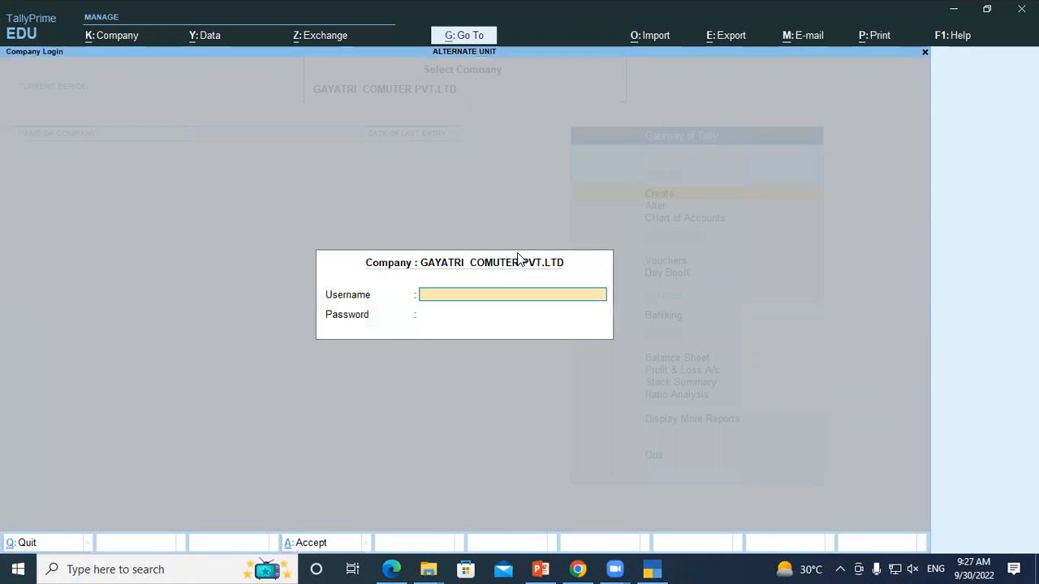
# - Log in to the company with the account username and password
pyautogui.write('g')
pyautogui.press('Return')
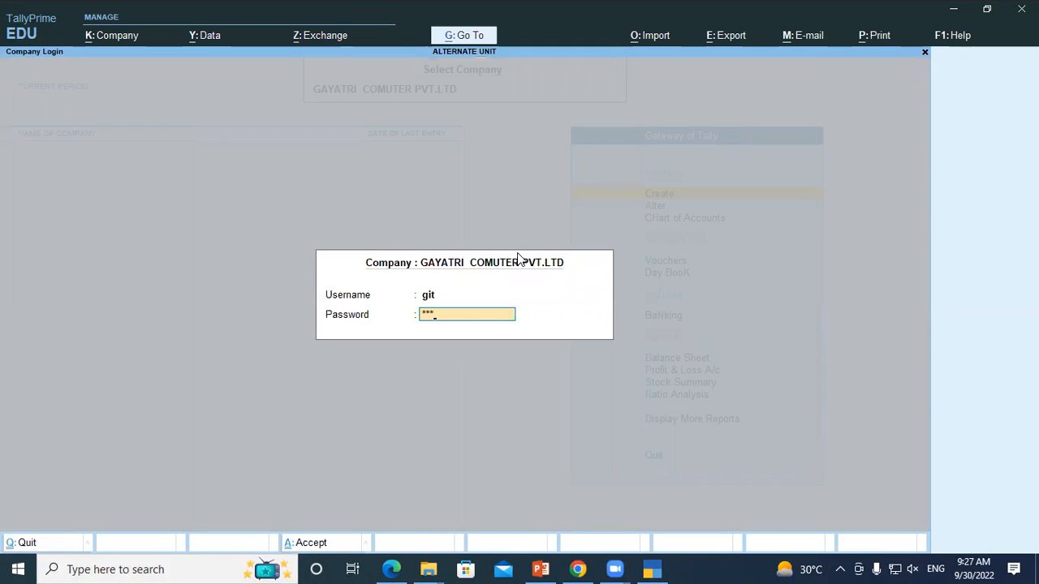
pyautogui.press('Return')
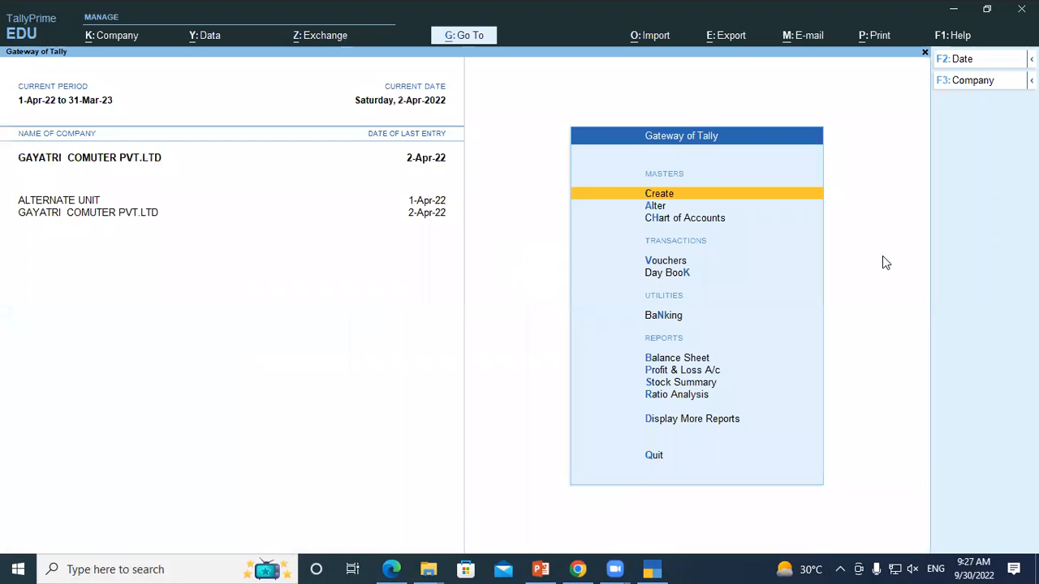
# - Start a Purchase voucher with supplier invoice number 445 dated 2-Apr-22
pyautogui.click(665, 261)
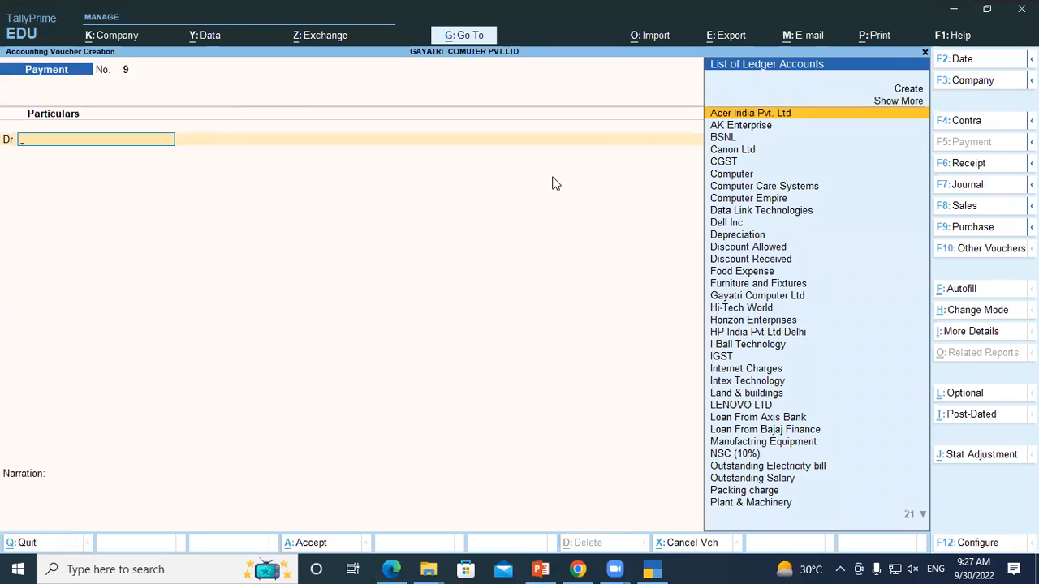
pyautogui.press('F9')
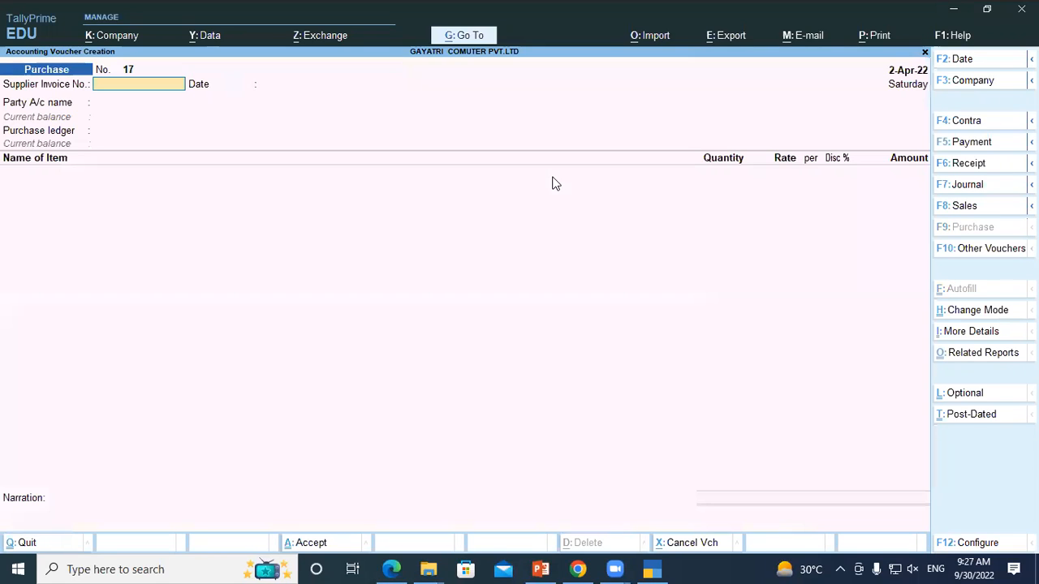
pyautogui.write('445')
pyautogui.press('Return')
pyautogui.press('Return')
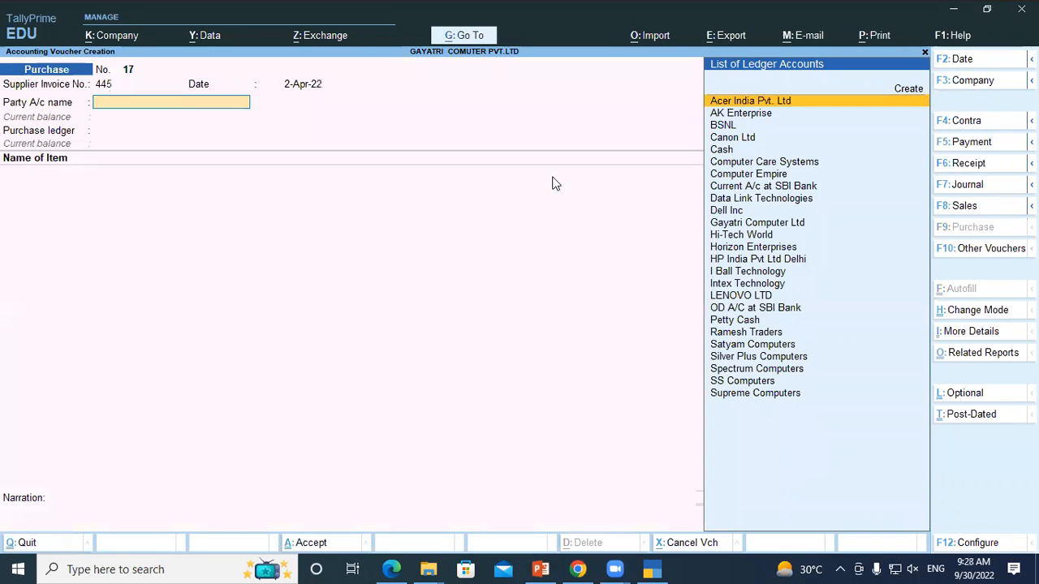
# - Check the supplier in the PDF notes, set the party account to LENOVO LTD, and accept its receipt and party details without entering anything
pyautogui.hotkey('alt', 'Tab')
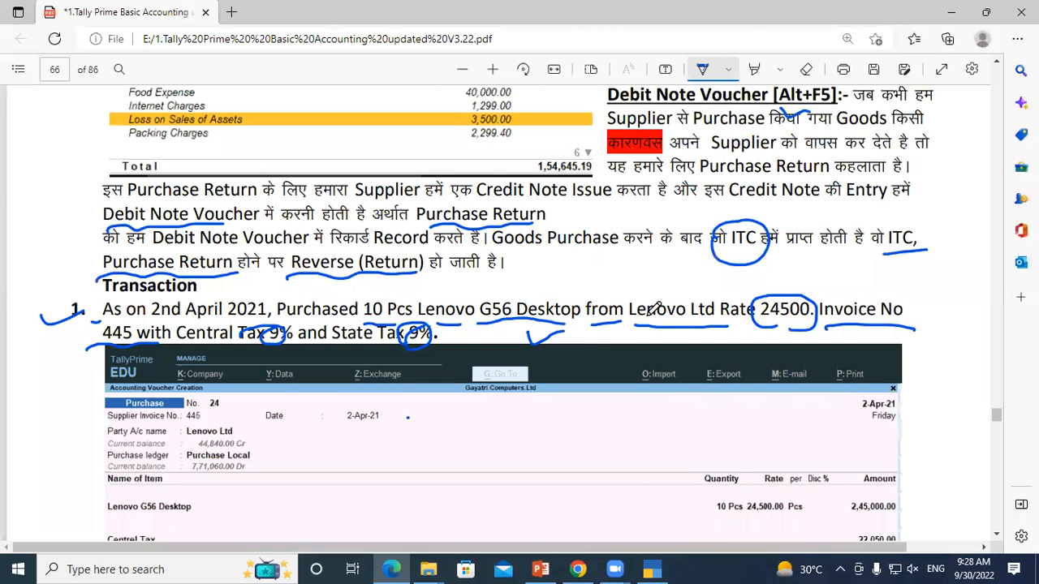
pyautogui.hotkey('alt', 'Tab')
pyautogui.write('L')
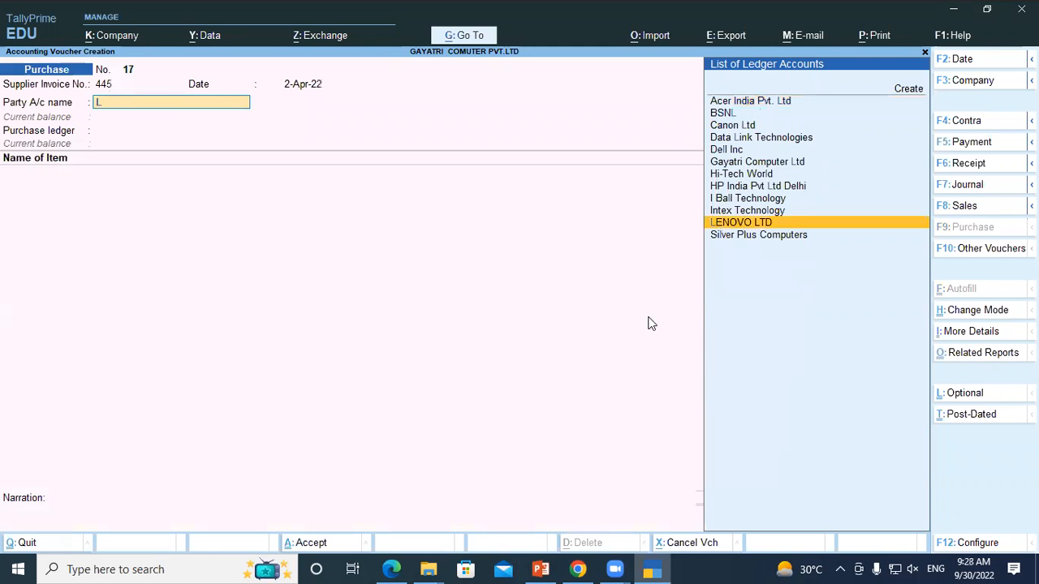
pyautogui.press('Return')
pyautogui.press('Return')
pyautogui.press('Return')
pyautogui.press('Return')
pyautogui.press('Return')
pyautogui.press('Return')
pyautogui.press('Return')
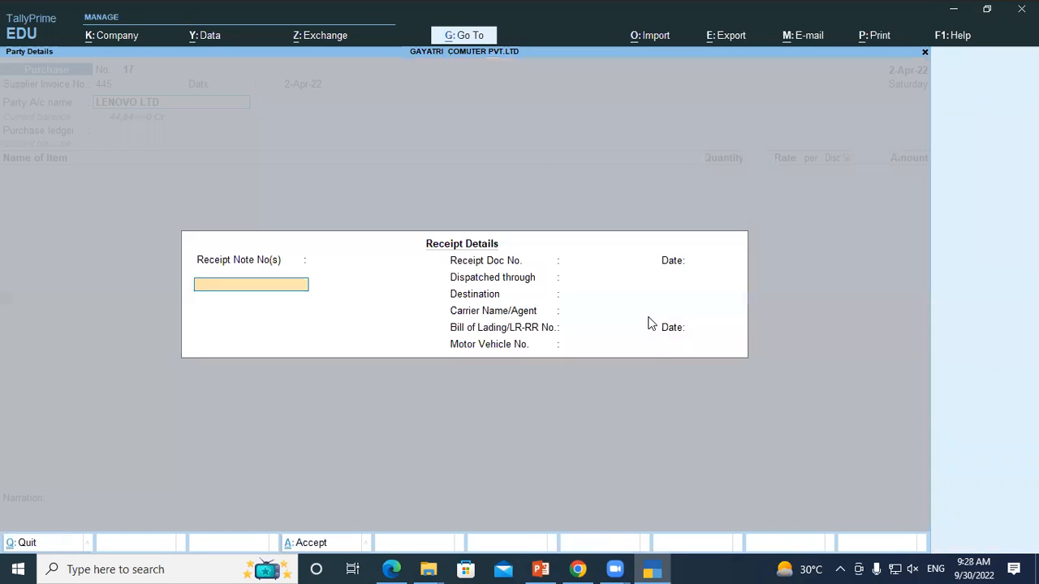
pyautogui.press('Return')
pyautogui.press('Return')
pyautogui.press('Return')
pyautogui.press('Return')
pyautogui.press('Return')
pyautogui.press('Return')
pyautogui.press('Return')
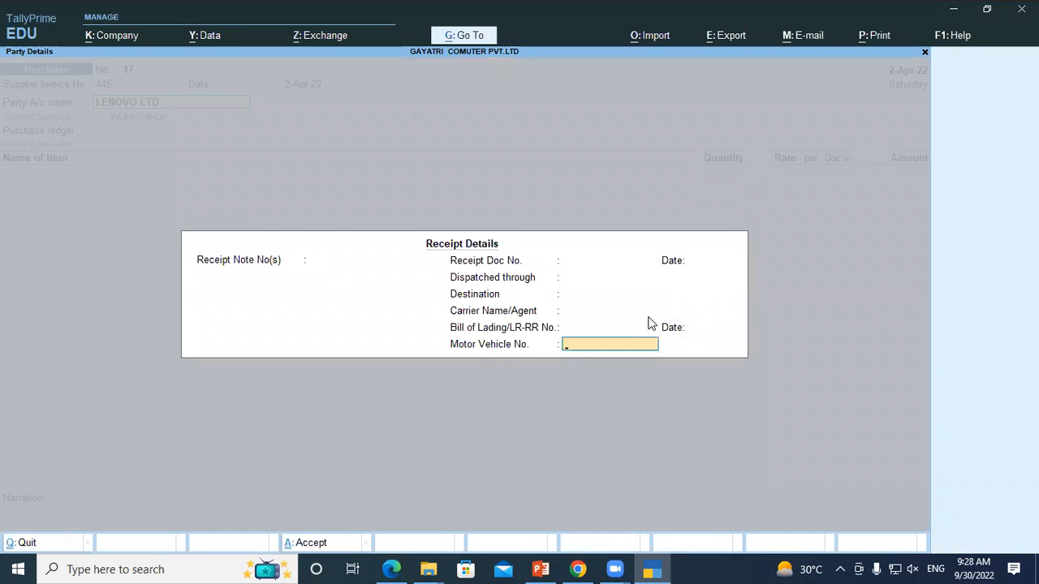
pyautogui.press('Return')
pyautogui.press('Return')
pyautogui.press('Return')
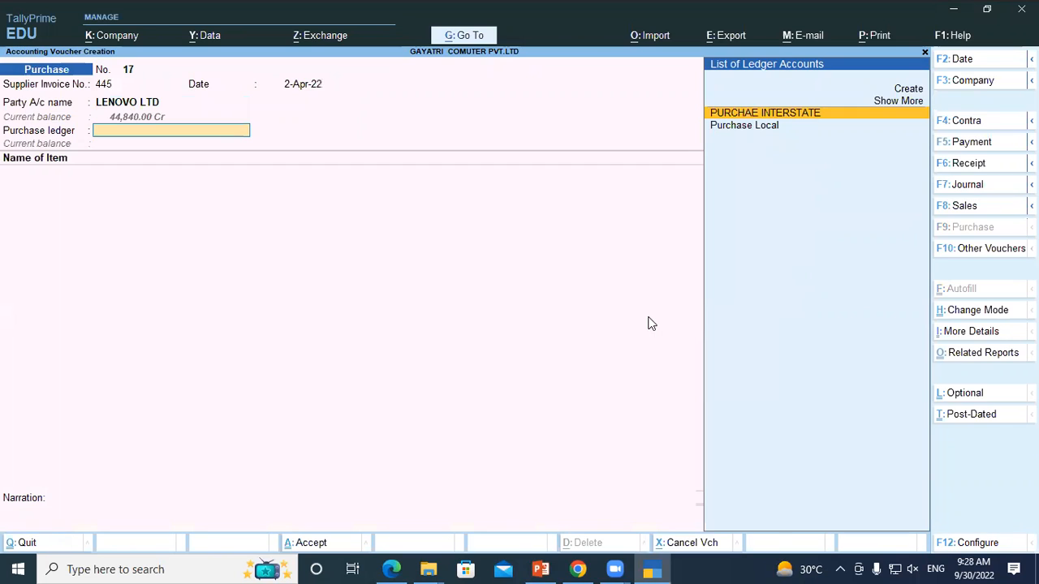
# - Set the purchase ledger to Purchase Local and add Lenovo G56 Desktop as the item, checking it against the PDF notes
pyautogui.press('Down')
pyautogui.press('Return')
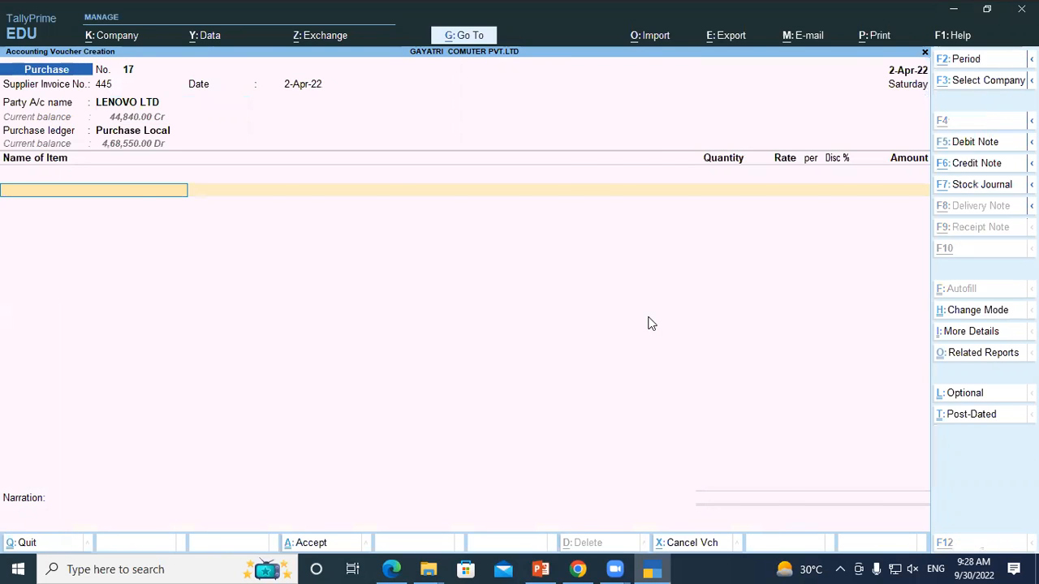
pyautogui.hotkey('alt', 'Tab')
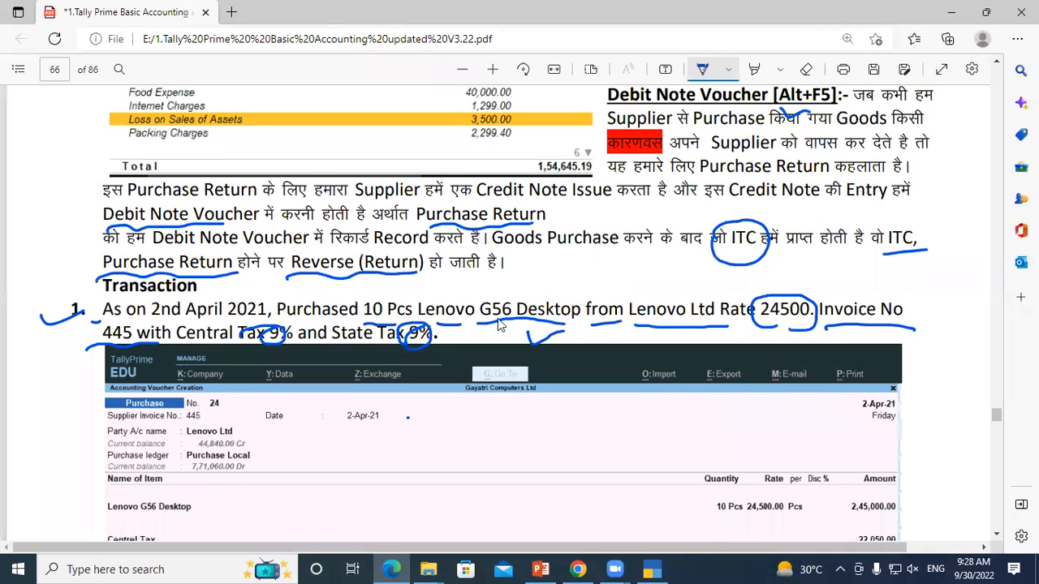
pyautogui.hotkey('alt', 'Tab')
pyautogui.write('Leno')
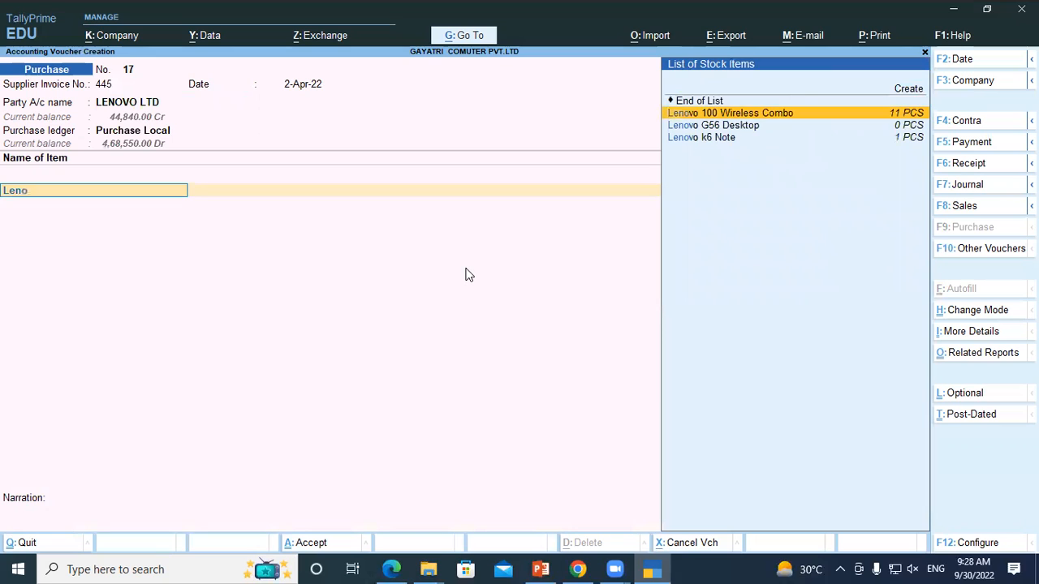
pyautogui.press('Down')
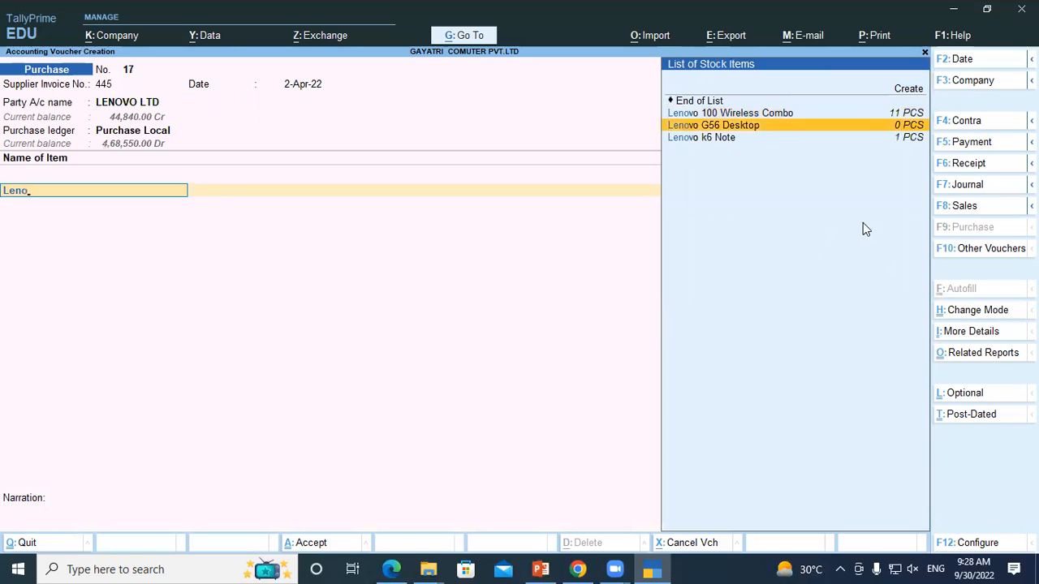
pyautogui.click(899, 128)
pyautogui.press('Return')
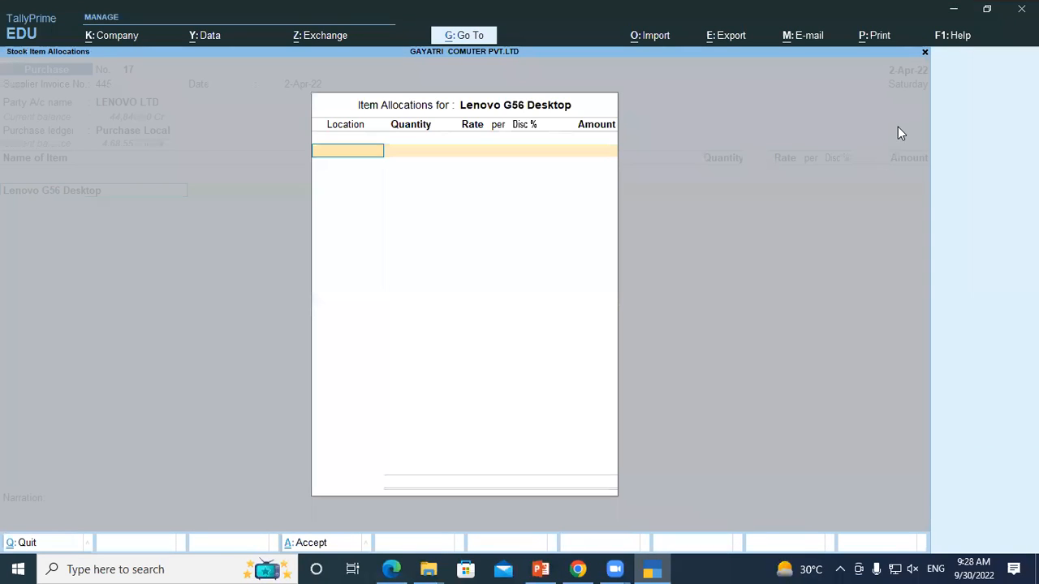
# - Allocate 10 PCS of the Lenovo G56 Desktop to the Shop location at a rate of 24500, as given in the PDF notes
pyautogui.press('Down')
pyautogui.press('Down')
pyautogui.press('Return')
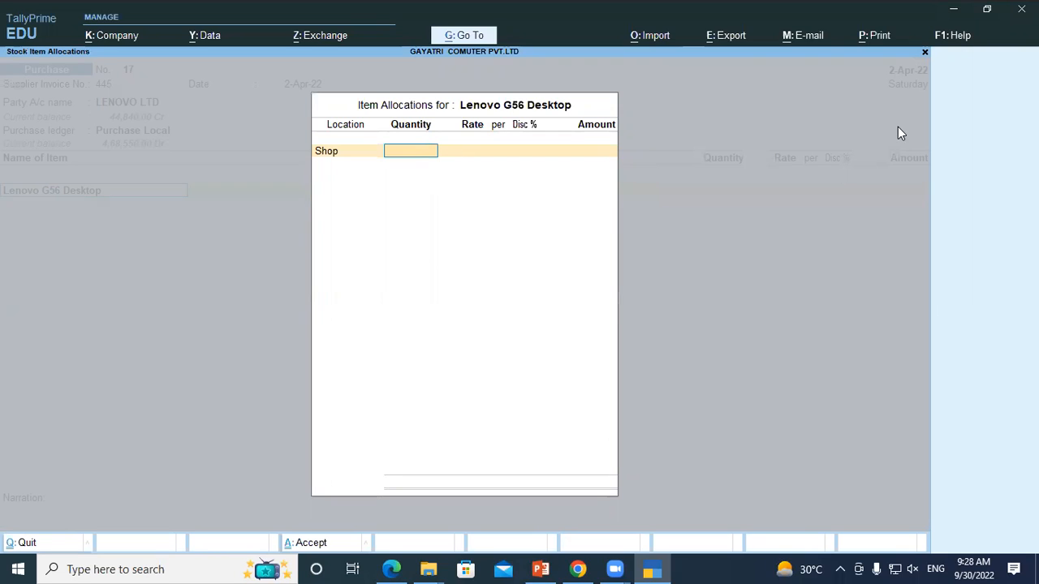
pyautogui.write('10')
pyautogui.press('Return')
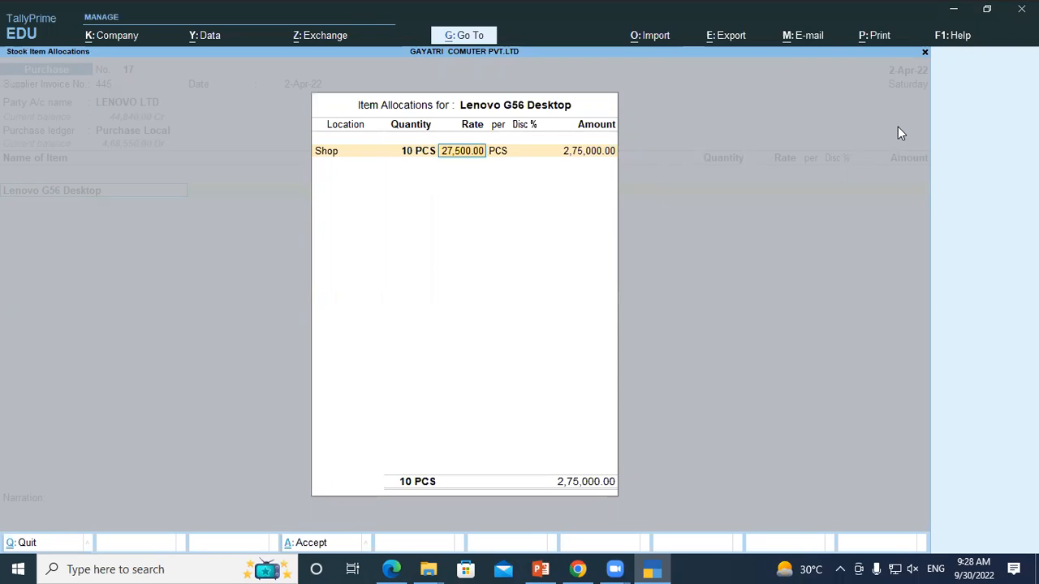
pyautogui.hotkey('alt', 'Tab')
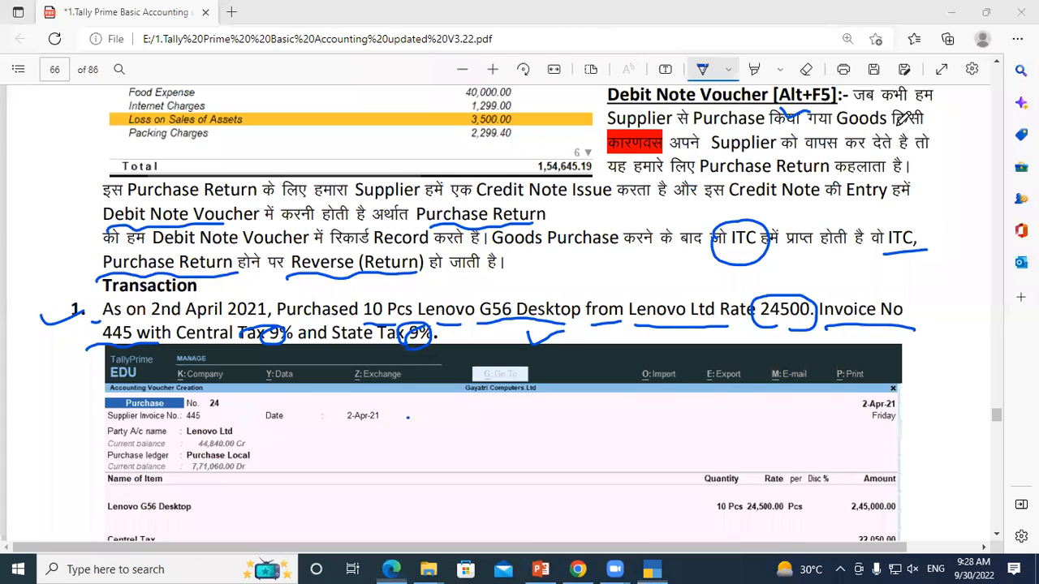
pyautogui.hotkey('alt', 'Tab')
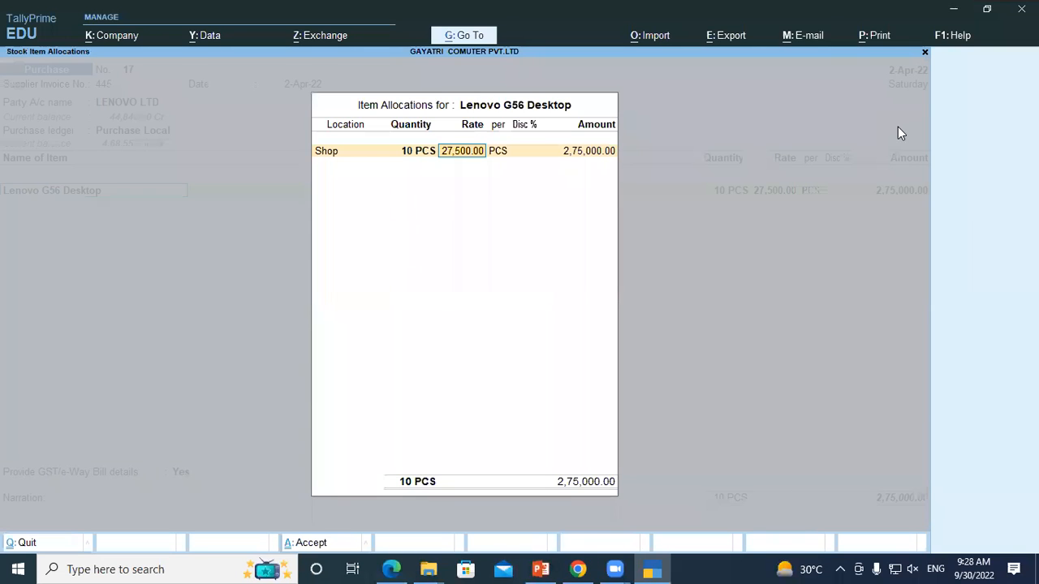
pyautogui.write('24500')
pyautogui.press('Return')
pyautogui.press('Return')
pyautogui.press('Return')
pyautogui.press('Return')
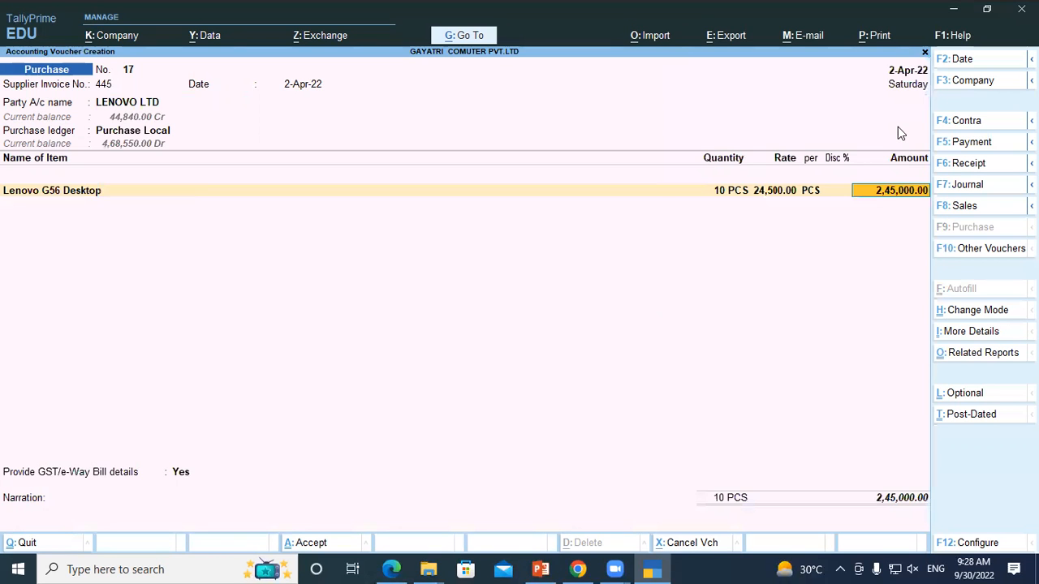
pyautogui.press('Return')
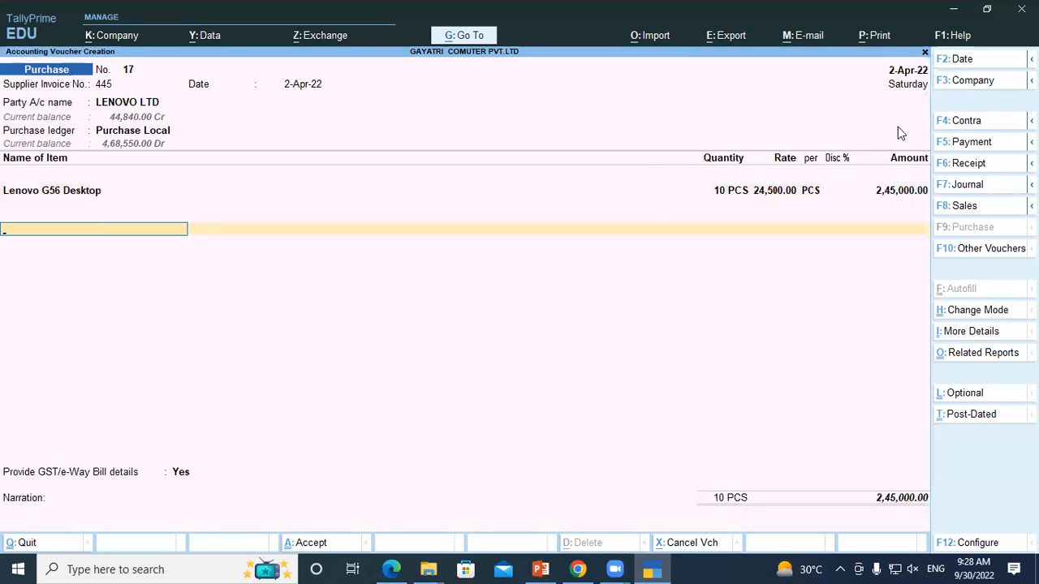
# - Add the CGST and SGST tax ledgers to the purchase voucher and finish the ledger list
pyautogui.write('Cgst')
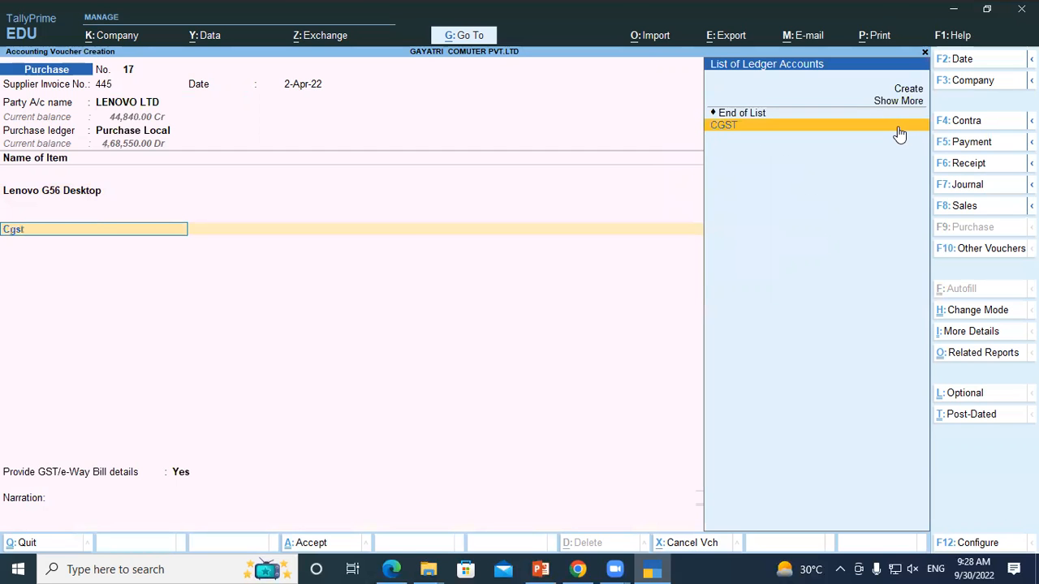
pyautogui.press('Return')
pyautogui.press('Return')
pyautogui.press('Return')
pyautogui.write('Sg')
pyautogui.press('Return')
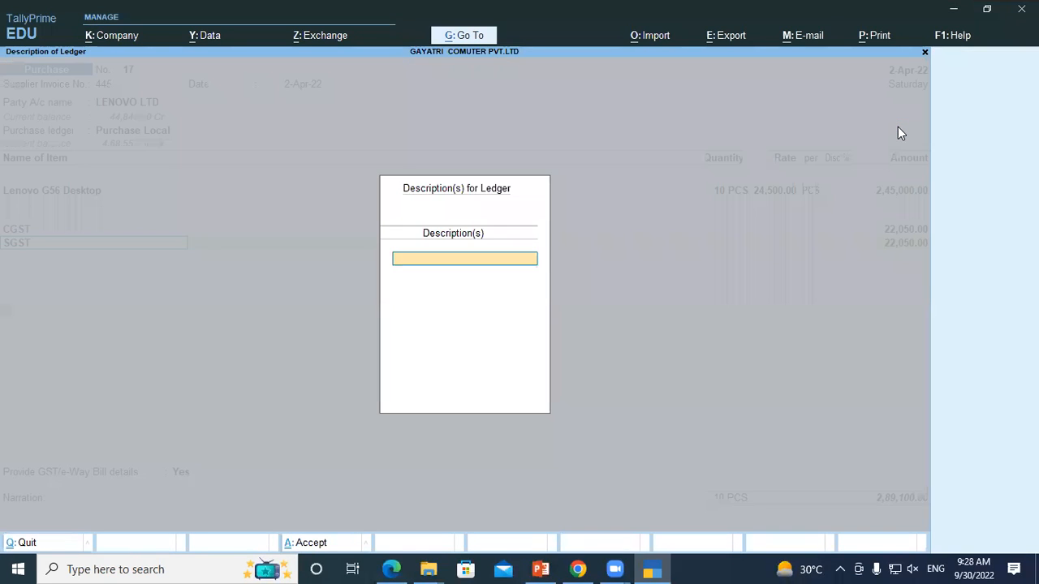
pyautogui.press('Return')
pyautogui.press('Return')
pyautogui.press('Return')
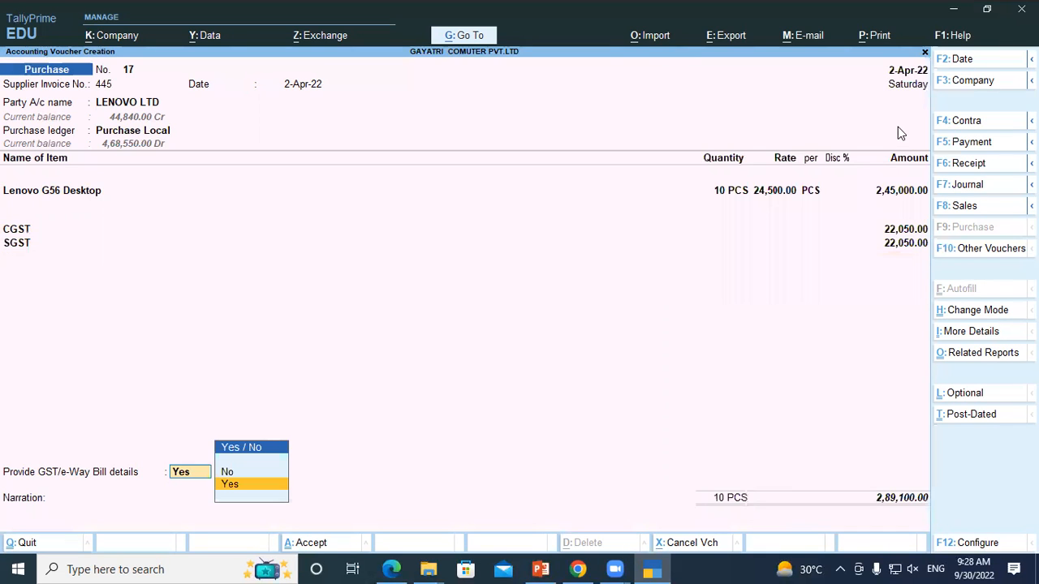
# - Set Provide GST/e-Way Bill details to No, accept bill reference New Ref 445, and save the purchase voucher
pyautogui.press('Up')
pyautogui.press('Return')
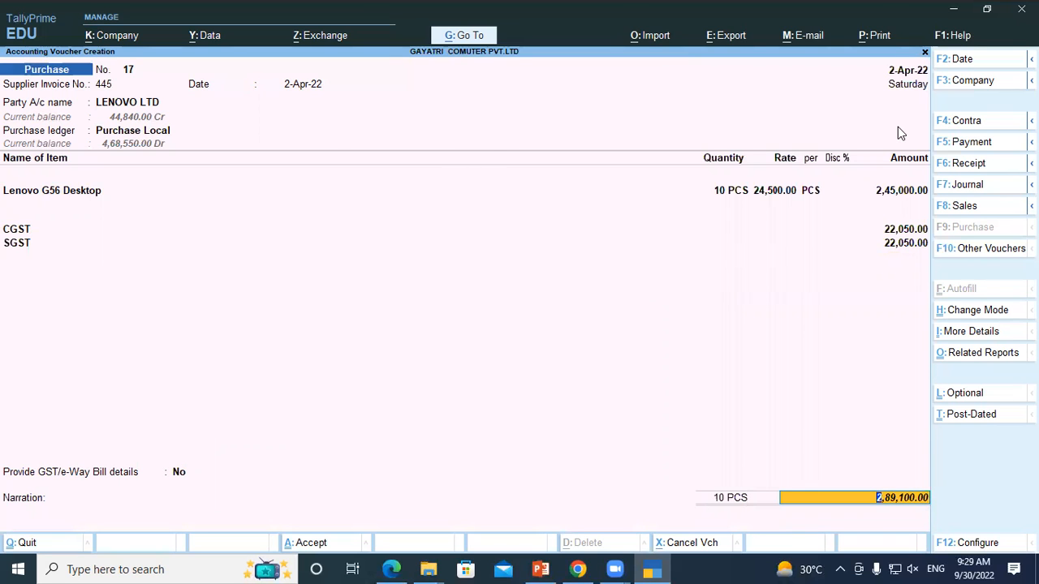
pyautogui.press('Return')
pyautogui.press('Return')
pyautogui.press('Return')
pyautogui.press('Return')
pyautogui.press('Return')
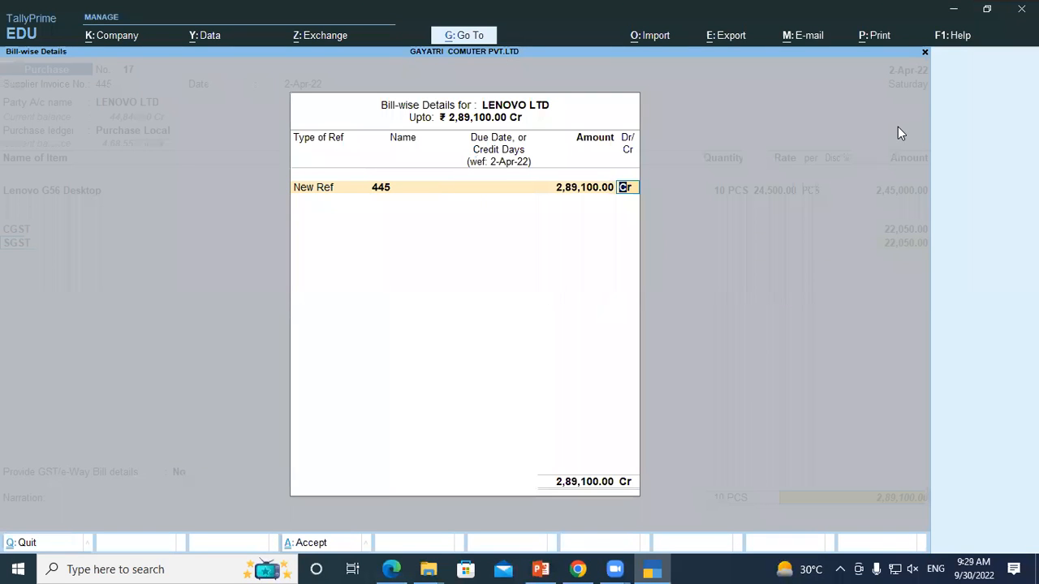
pyautogui.press('Return')
pyautogui.press('Return')
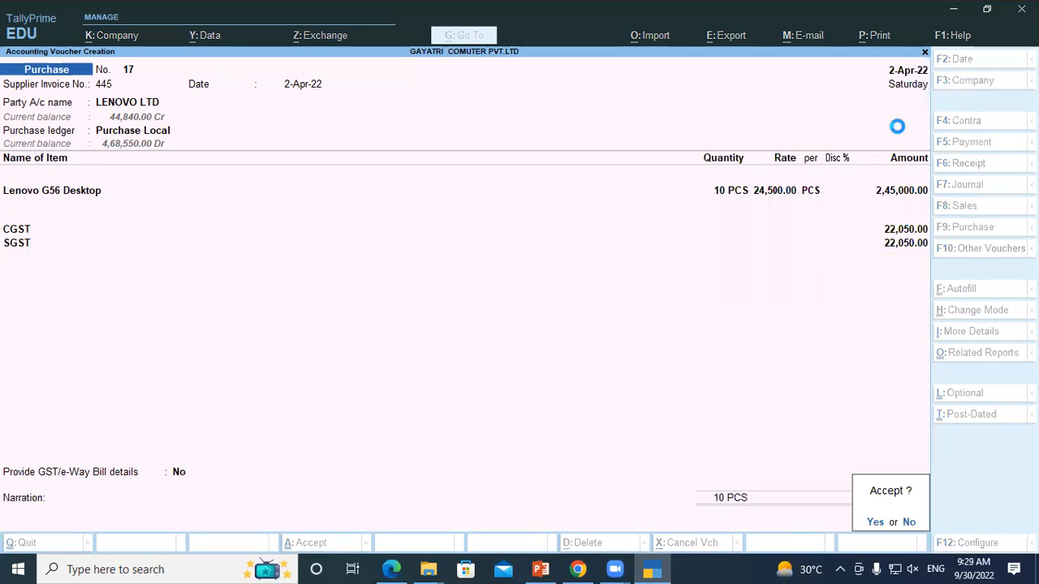
pyautogui.press('Return')
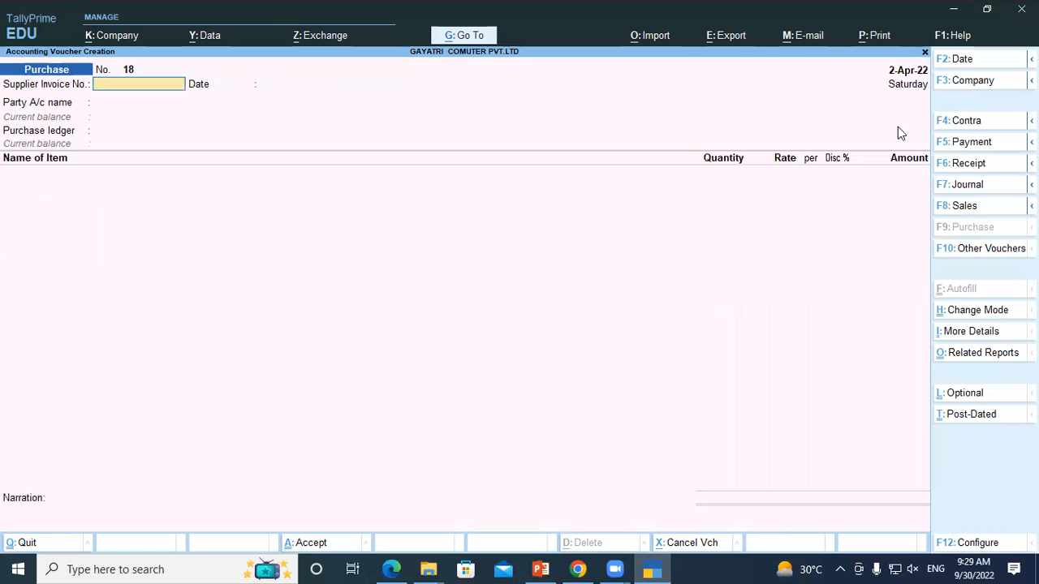
# - Switch to the PDF notes and tick invoice no 445 and both 9% tax rates in transaction 2 on the Lenovo return
pyautogui.click(391, 569)
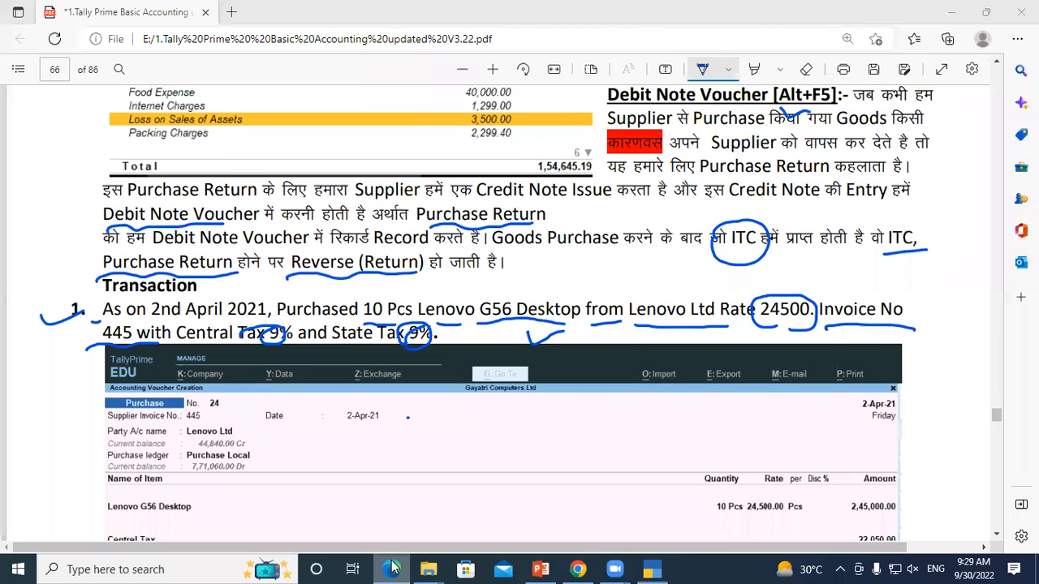
pyautogui.scroll(-5, 280, 375)
pyautogui.scroll(-6, 193, 329)
pyautogui.scroll(-1, 218, 311)
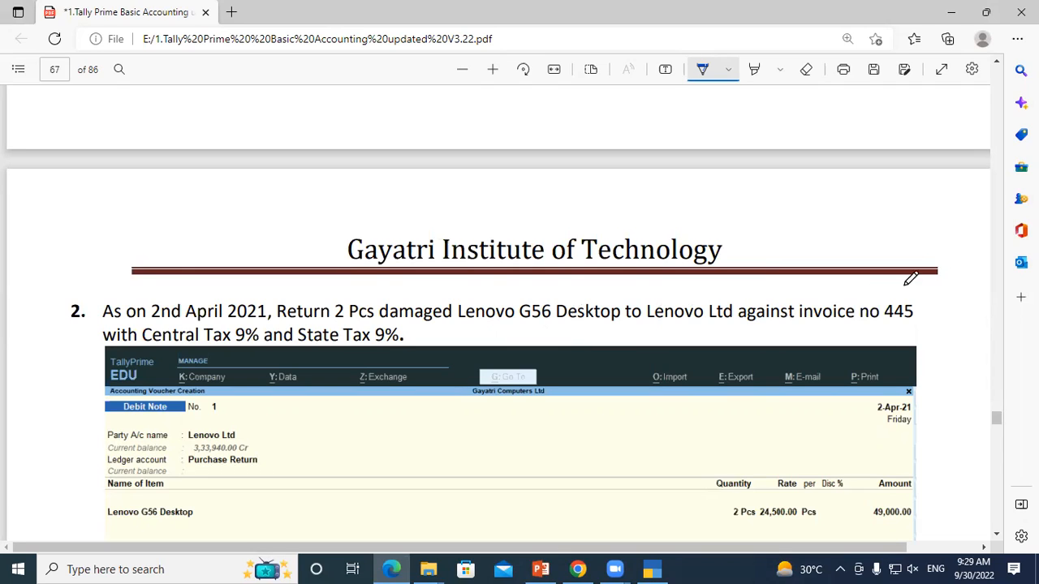
pyautogui.moveTo(891, 327)
pyautogui.mouseDown()
pyautogui.moveTo(905, 341)
pyautogui.moveTo(924, 321)
pyautogui.mouseUp()
pyautogui.moveTo(232, 339); pyautogui.dragTo(254, 336)
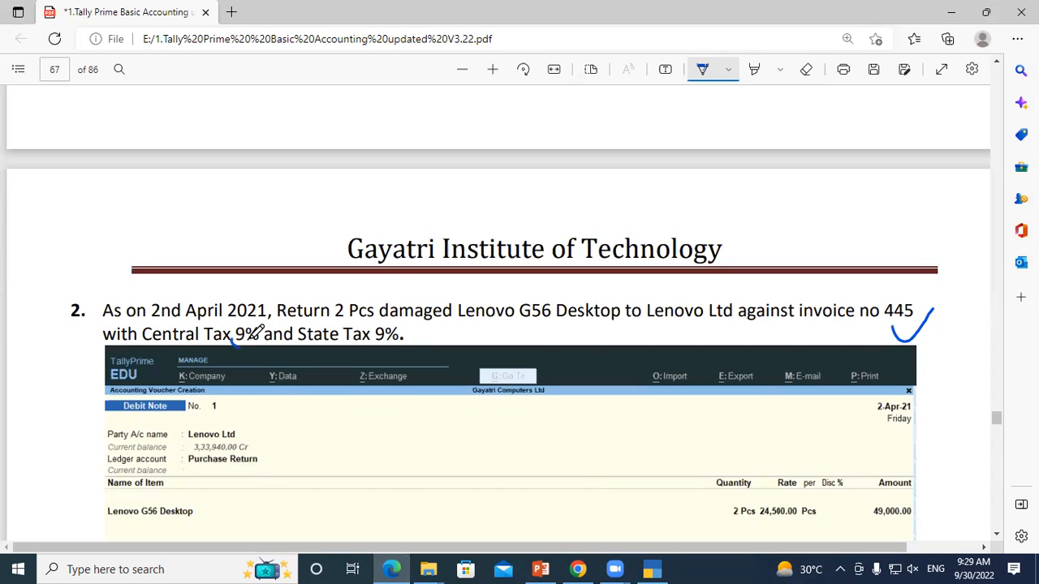
pyautogui.moveTo(370, 342)
pyautogui.mouseDown()
pyautogui.moveTo(395, 348)
pyautogui.moveTo(406, 333)
pyautogui.mouseUp()
pyautogui.scroll(-3, 423, 316)
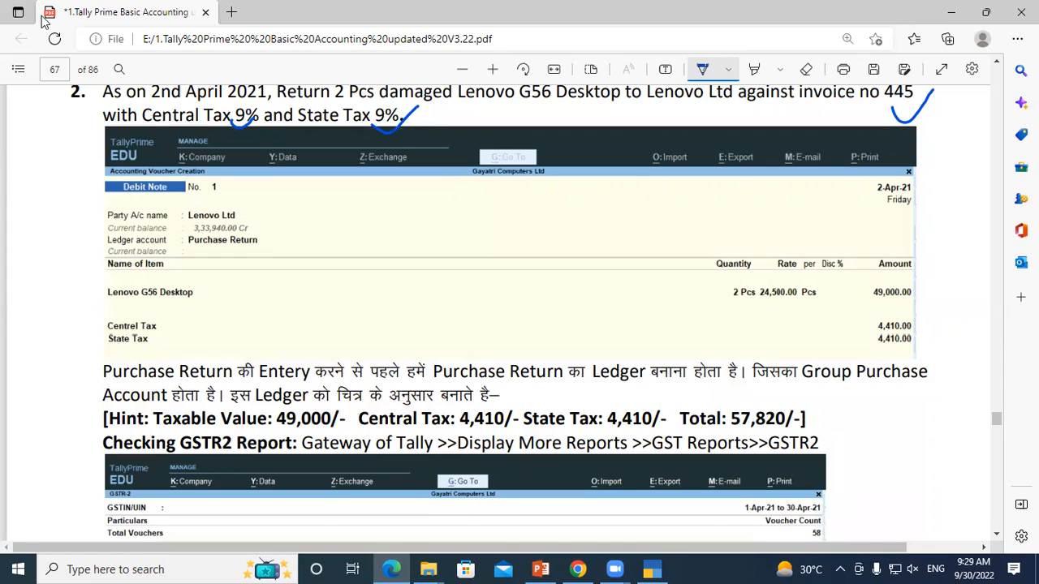
# - Return to TallyPrime, look up Debit Note in the list of voucher types, and change the voucher to Debit Note
pyautogui.hotkey('alt', 'Tab')
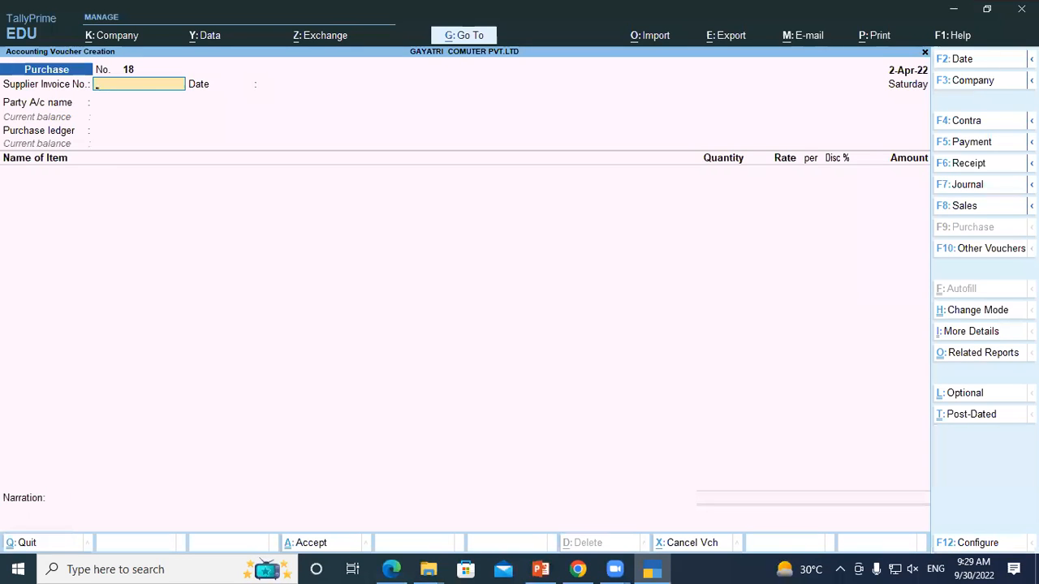
pyautogui.click(985, 256)
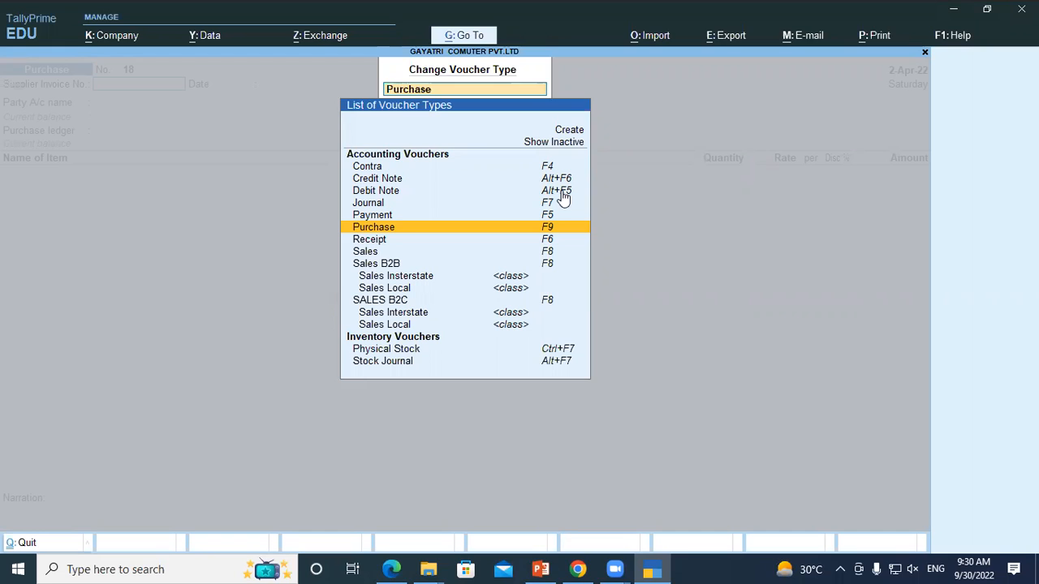
pyautogui.click(371, 195)
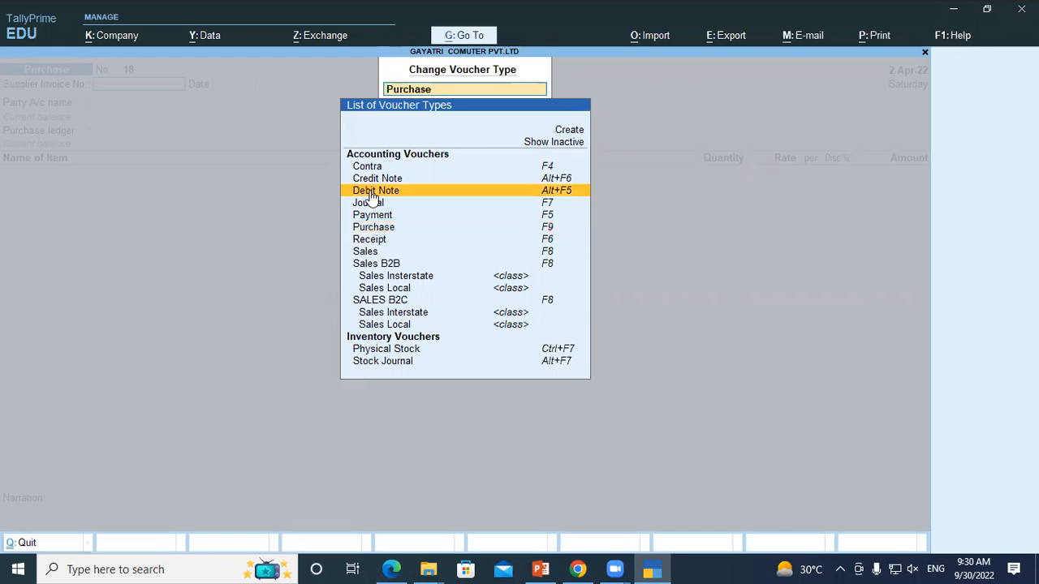
pyautogui.press('Escape')
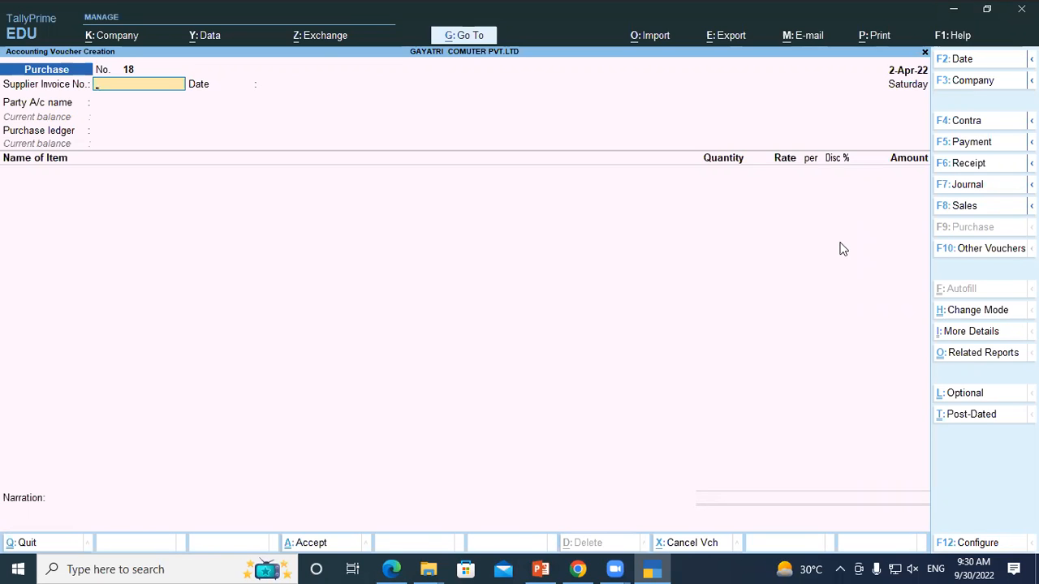
pyautogui.press('alt')
pyautogui.hotkey('alt', 'F5')
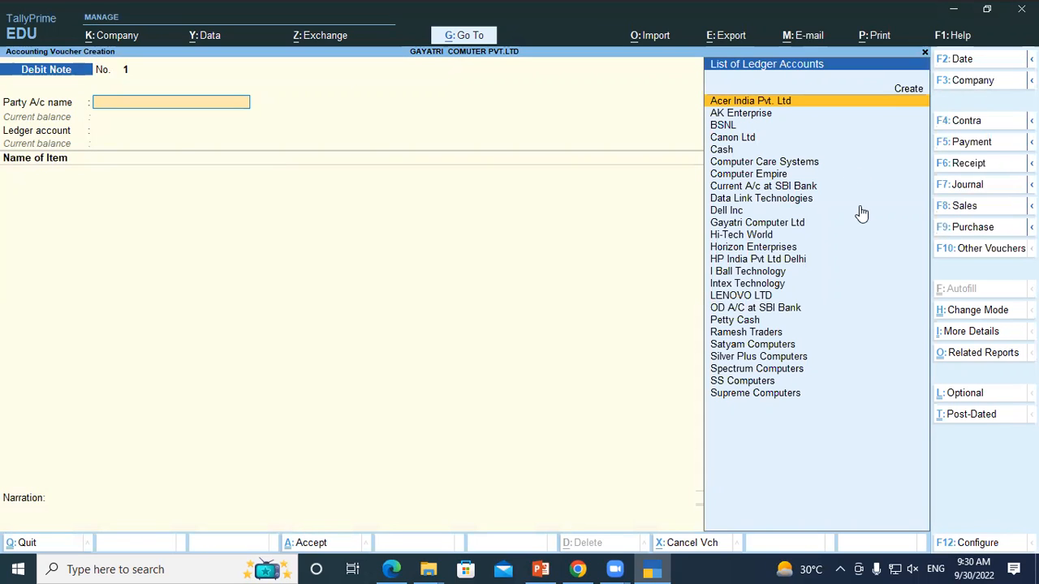
# - Set the debit note's party account to LENOVO LTD and leave its dispatch details blank
pyautogui.write('Len')
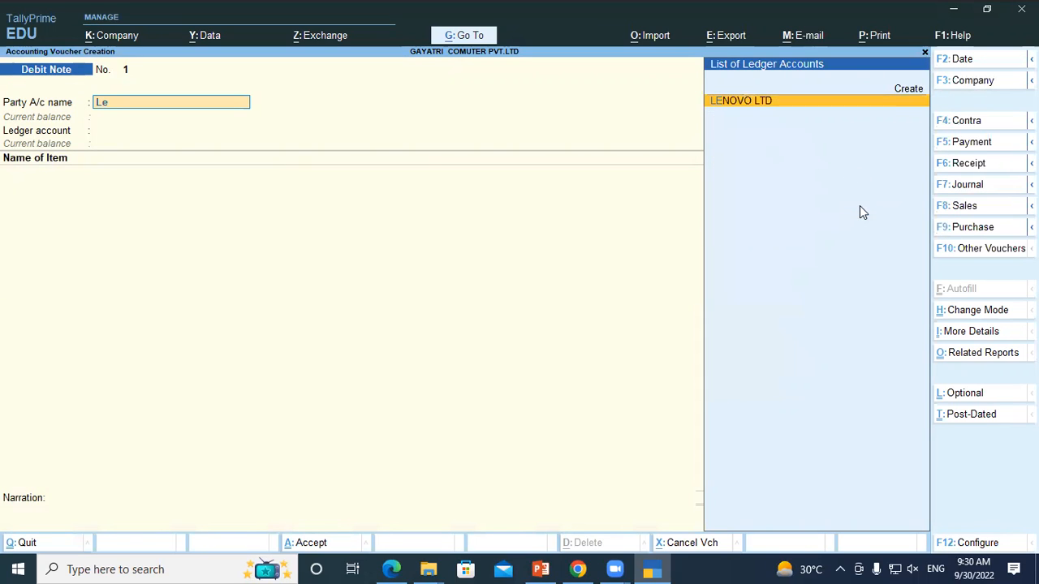
pyautogui.press('Return')
pyautogui.press('Return')
pyautogui.press('Return')
pyautogui.press('Return')
pyautogui.press('Return')
pyautogui.press('Return')
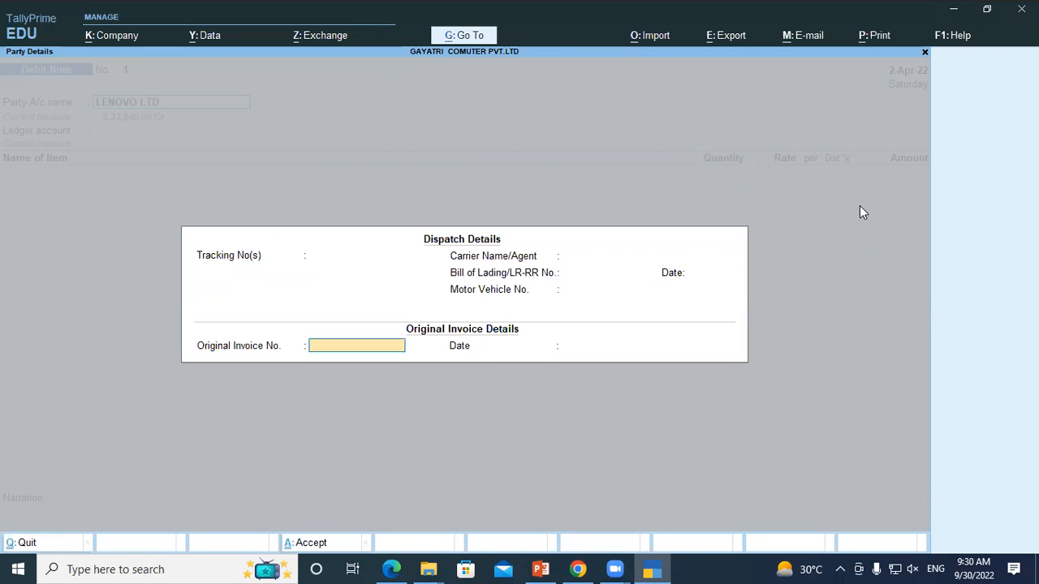
# - Enter original invoice no. 445 dated 2-Apr-22 and accept the remaining party details
pyautogui.write('445')
pyautogui.press('Return')
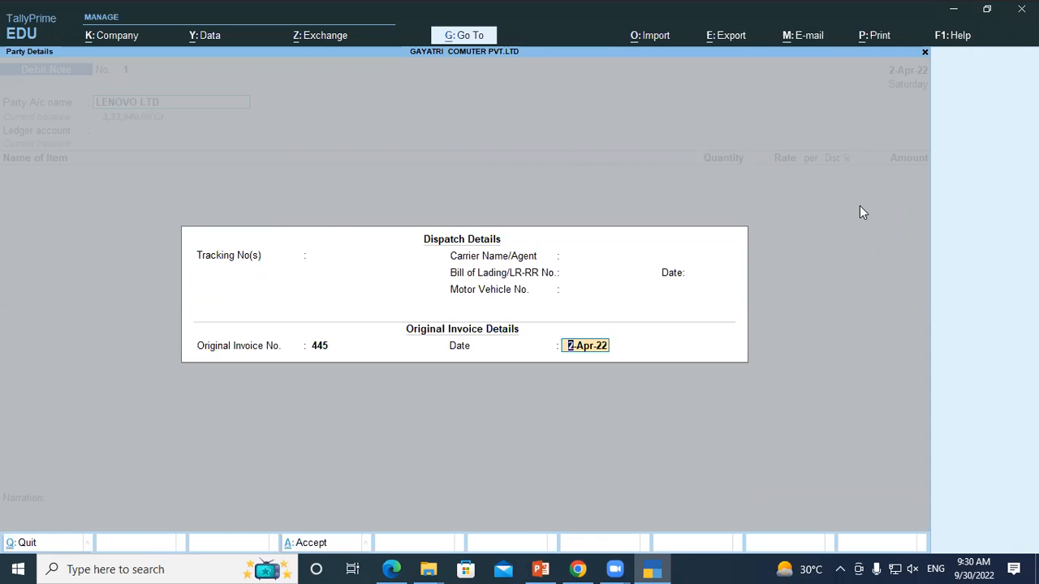
pyautogui.press('Return')
pyautogui.press('Return')
pyautogui.press('Return')
pyautogui.press('Return')
pyautogui.press('Return')
pyautogui.press('Return')
pyautogui.press('Return')
pyautogui.press('Return')
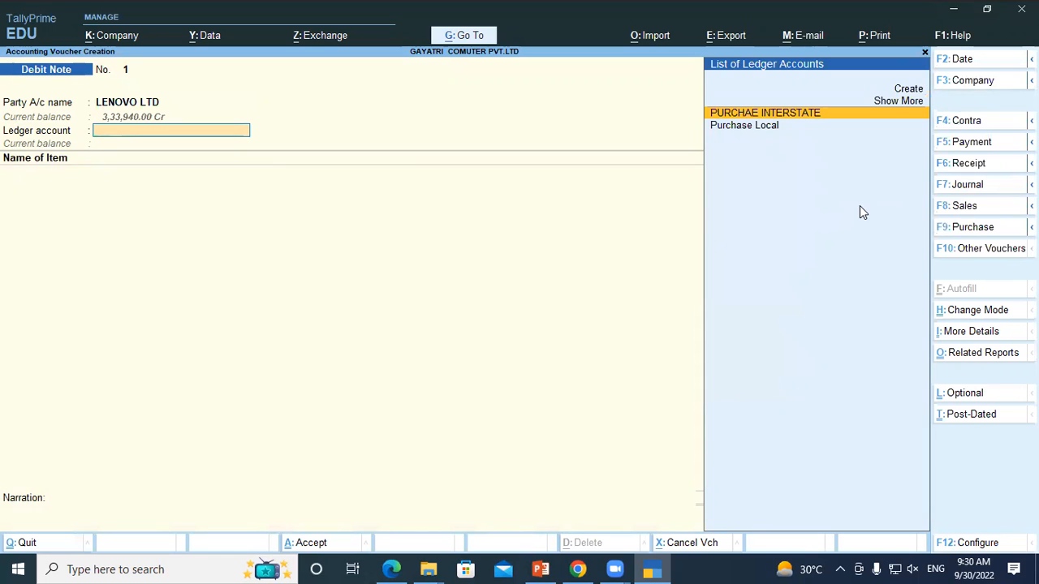
# - Set the debit note's ledger account to Purchase Local and add Lenovo G56 Desktop as the item without a description
pyautogui.press('Down')
pyautogui.press('Return')
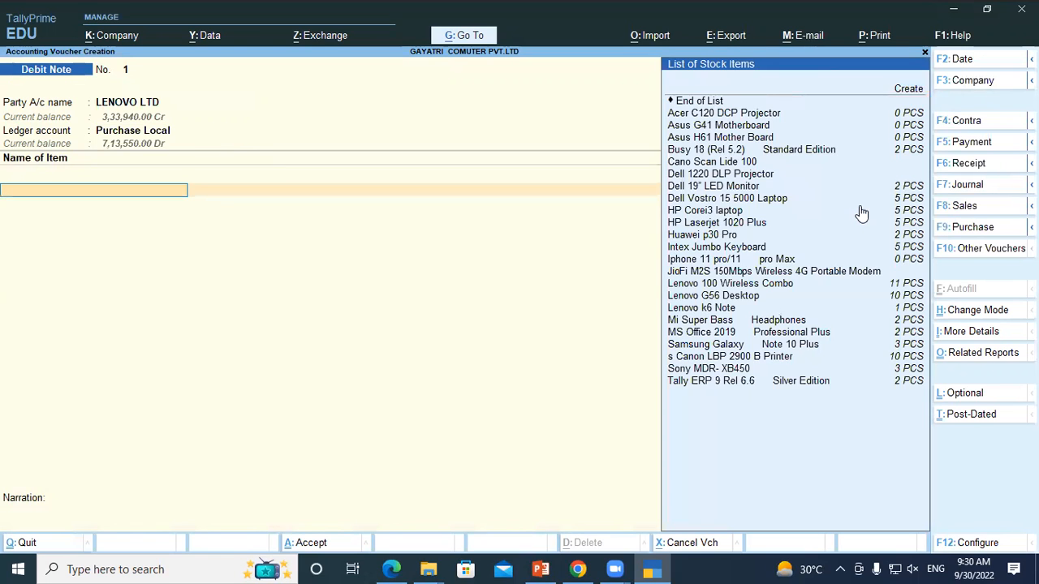
pyautogui.write('Len')
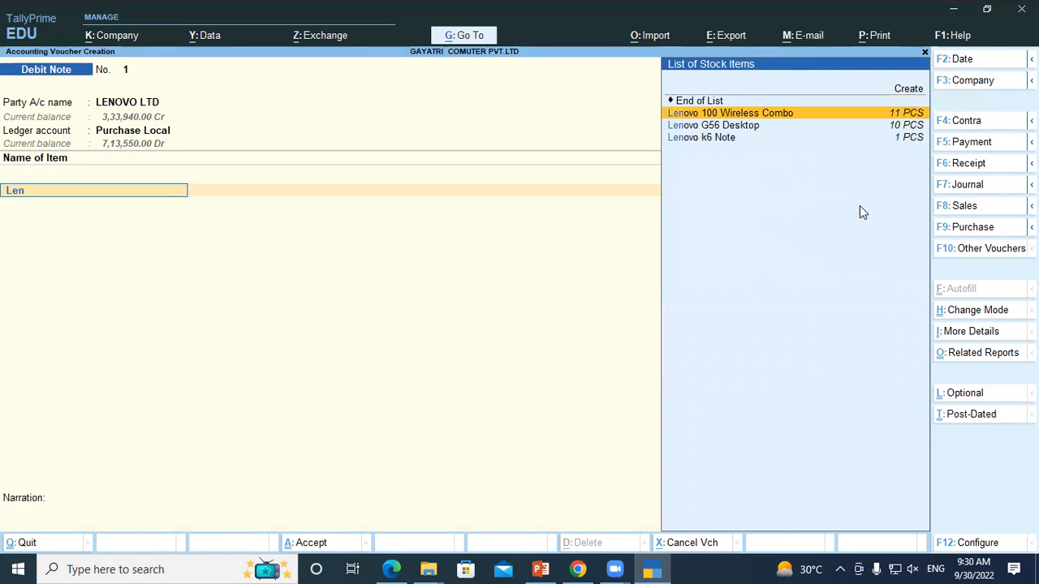
pyautogui.press('Down')
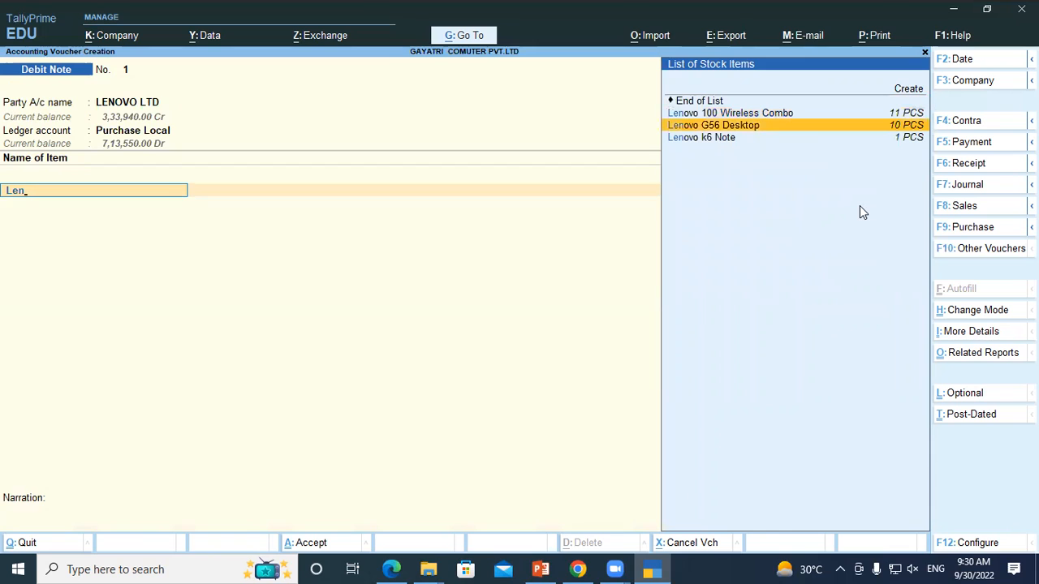
pyautogui.press('Return')
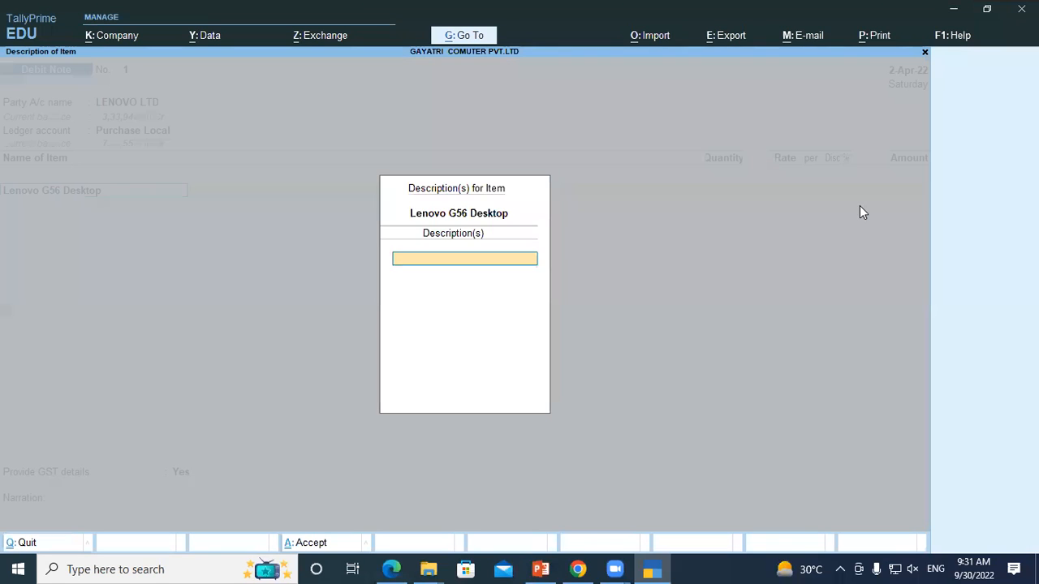
pyautogui.press('Return')
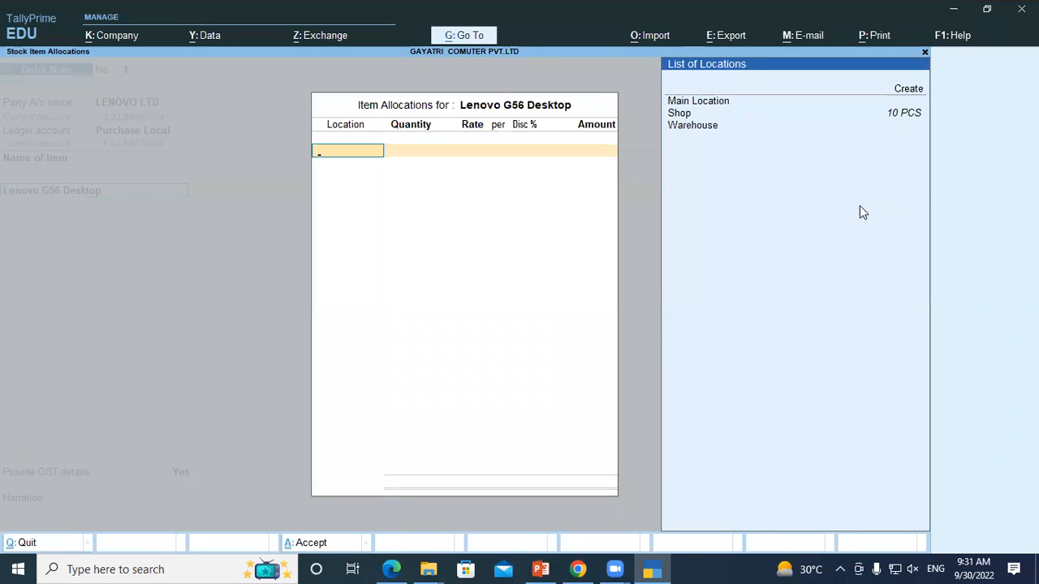
# - Allocate 2 PCS of the Lenovo G56 Desktop from the Shop location at a rate of 24,500 and finish the item list
pyautogui.press('Down')
pyautogui.press('Down')
pyautogui.press('Return')
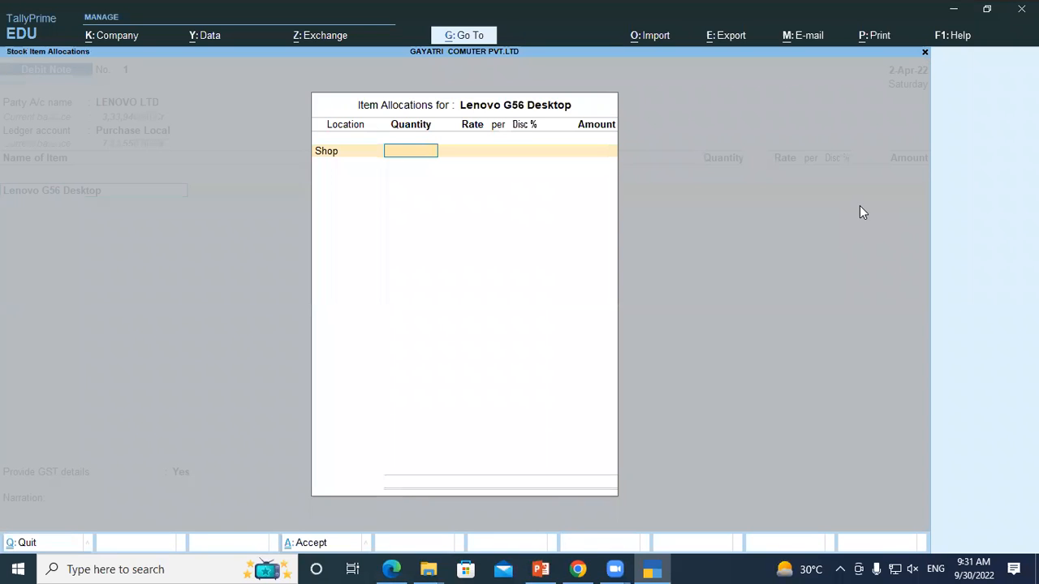
pyautogui.write('2')
pyautogui.press('Return')
pyautogui.press('Return')
pyautogui.press('Return')
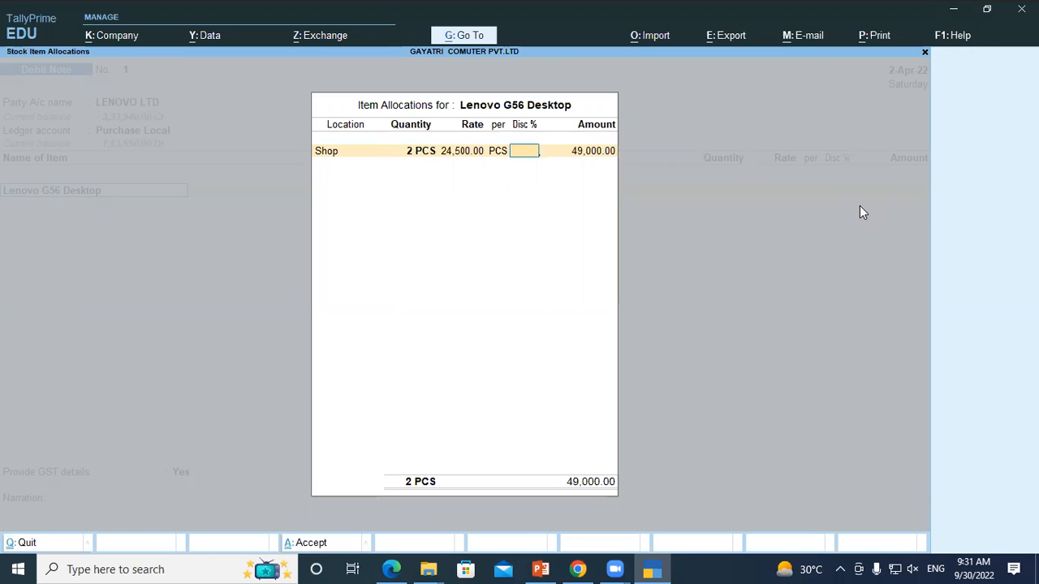
pyautogui.press('Return')
pyautogui.press('Return')
pyautogui.press('Return')
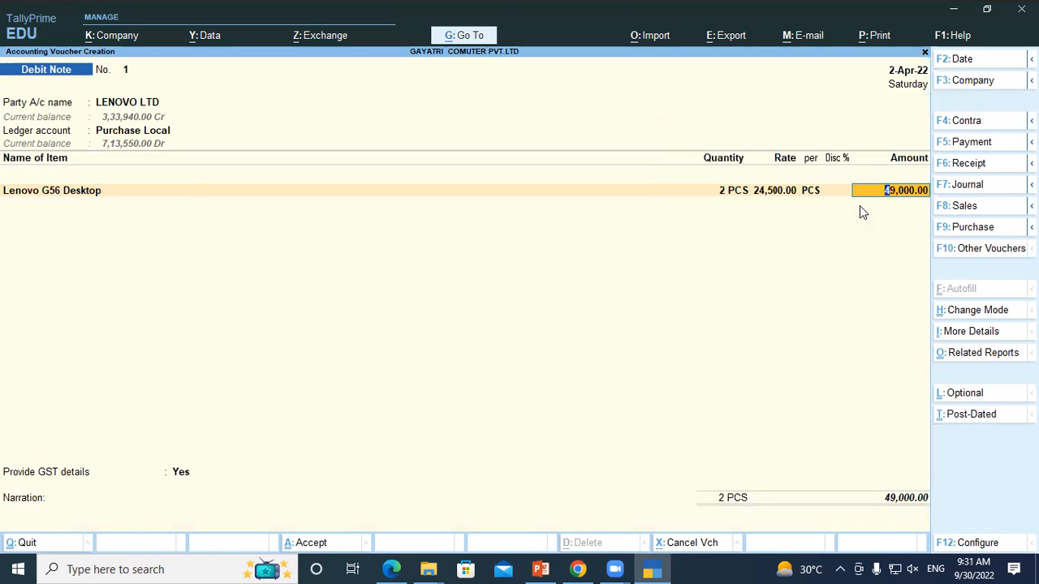
pyautogui.press('Return')
pyautogui.press('Return')
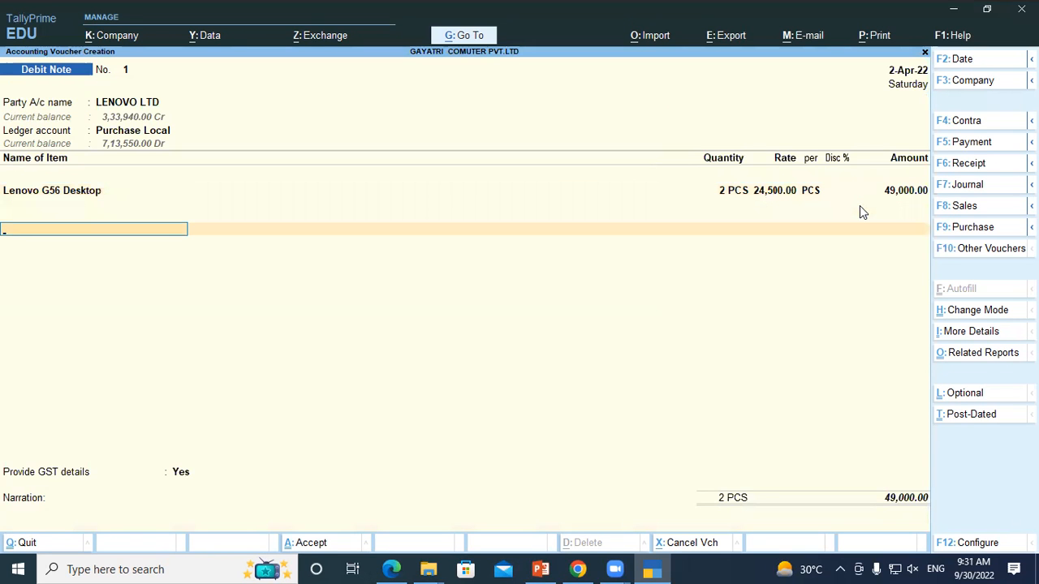
# - Add the CGST and SGST tax ledgers to the debit note and finish the ledger list
pyautogui.write('Cgst')
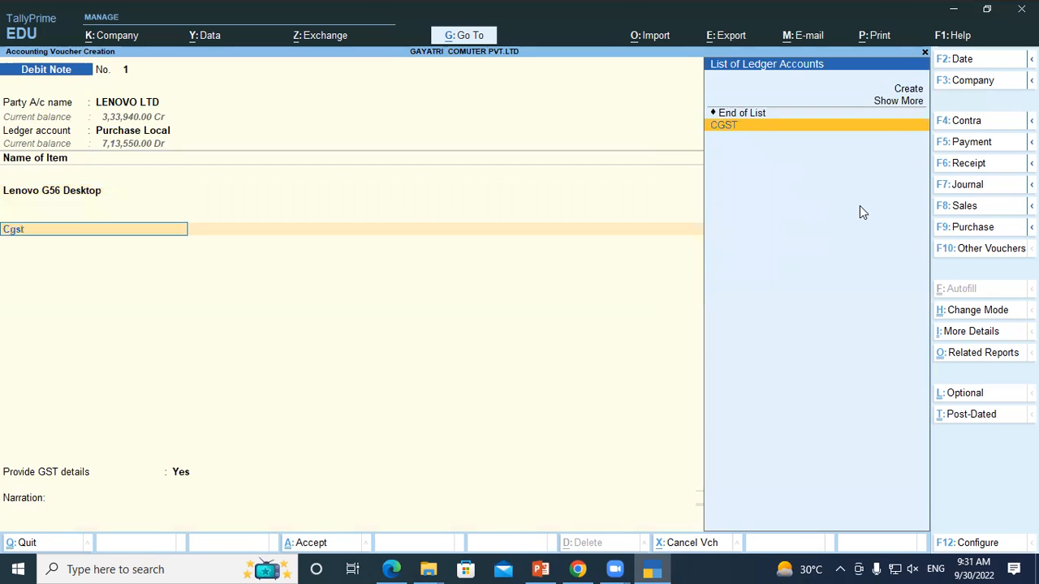
pyautogui.press('Return')
pyautogui.press('Return')
pyautogui.press('Return')
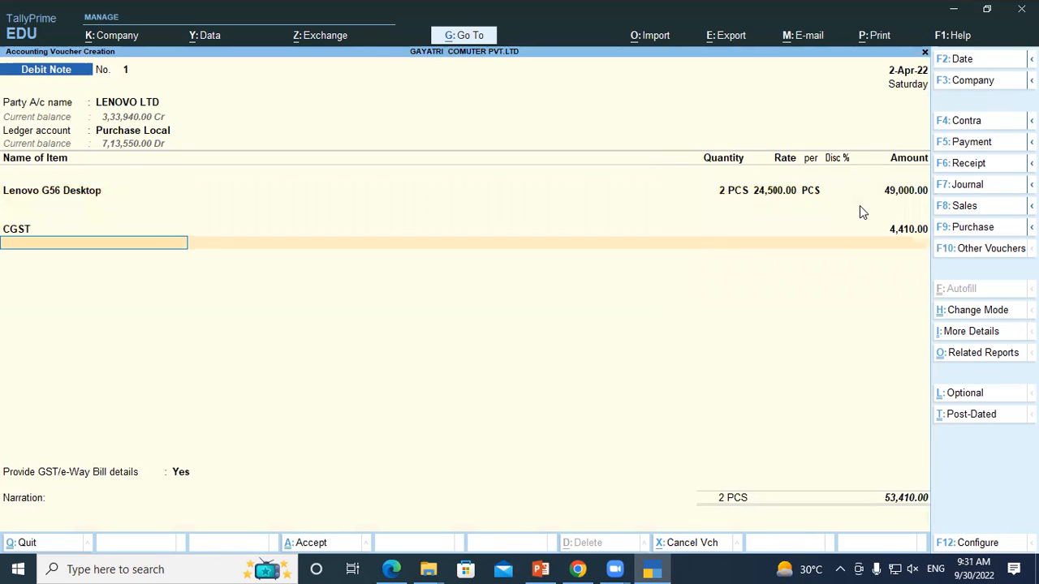
pyautogui.write('sg')
pyautogui.press('Return')
pyautogui.press('Return')
pyautogui.press('Return')
pyautogui.press('Return')
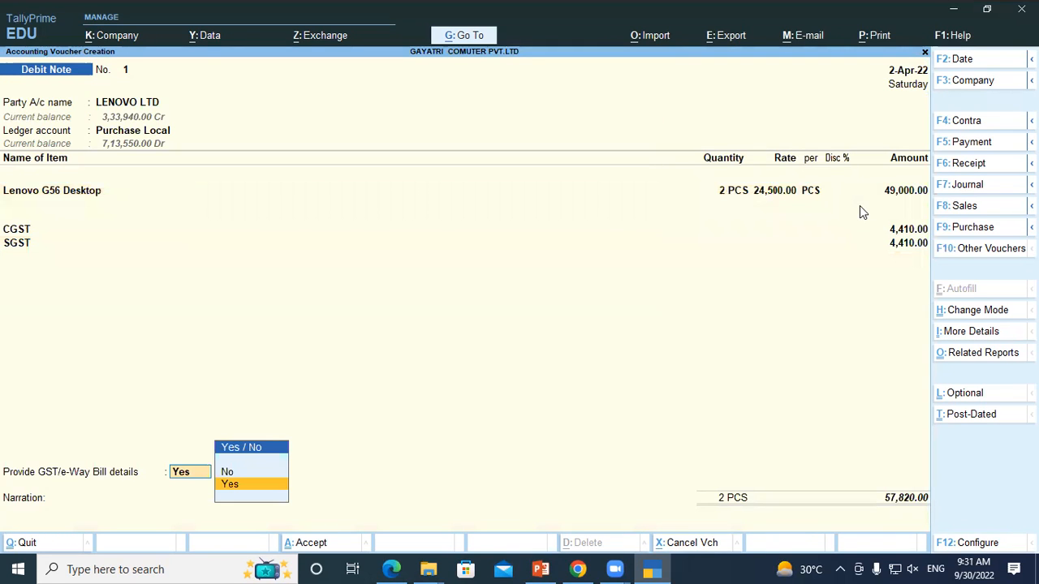
# - Set Provide GST/e-Way Bill details to No and allocate 32,450.00 Dr as Agst Ref to pending bill 445
pyautogui.press('Up')
pyautogui.press('Return')
pyautogui.press('Return')
pyautogui.press('Return')
pyautogui.press('Return')
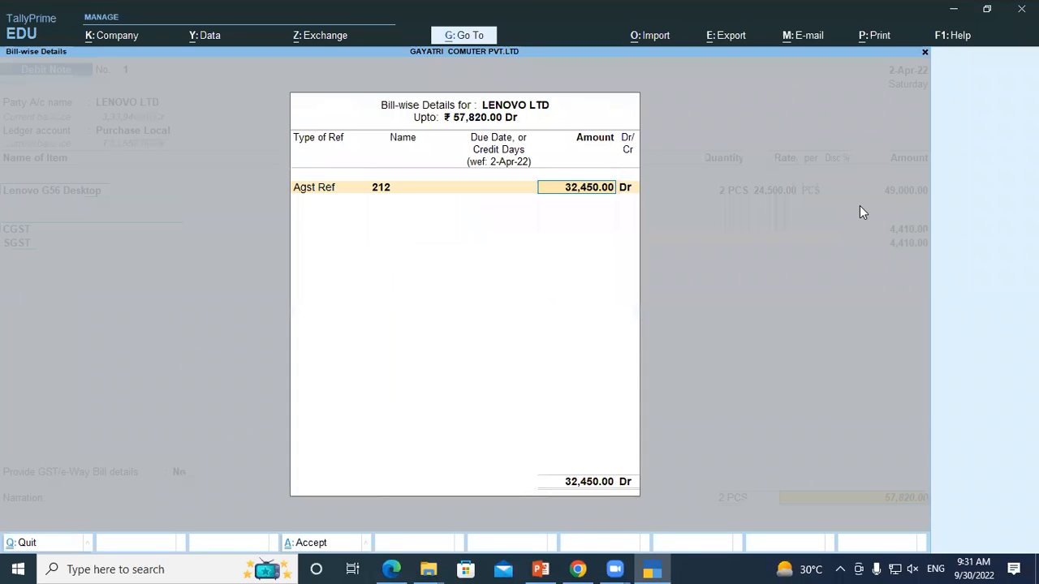
pyautogui.press('BackSpace')
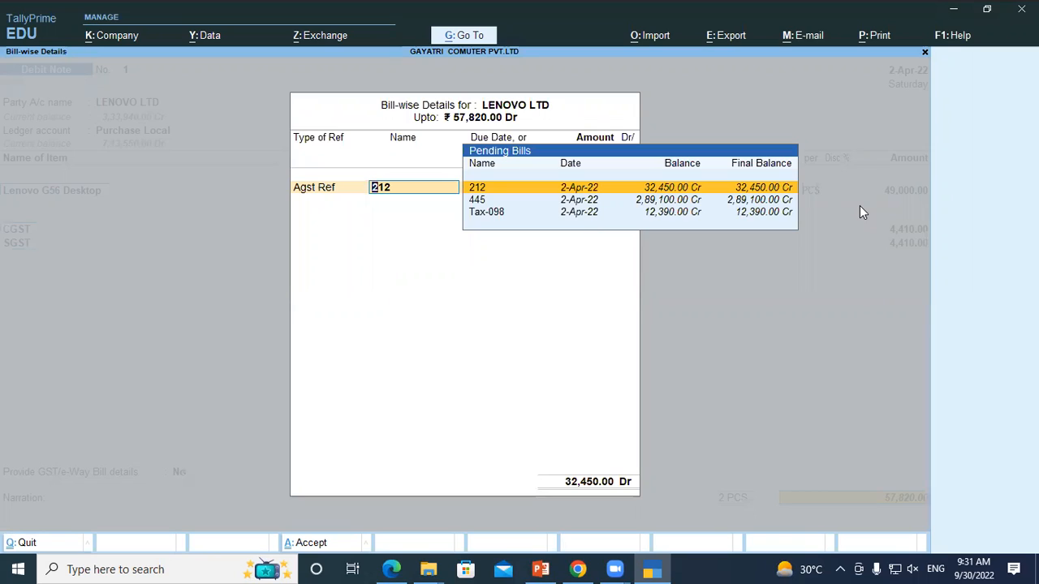
pyautogui.press('Down')
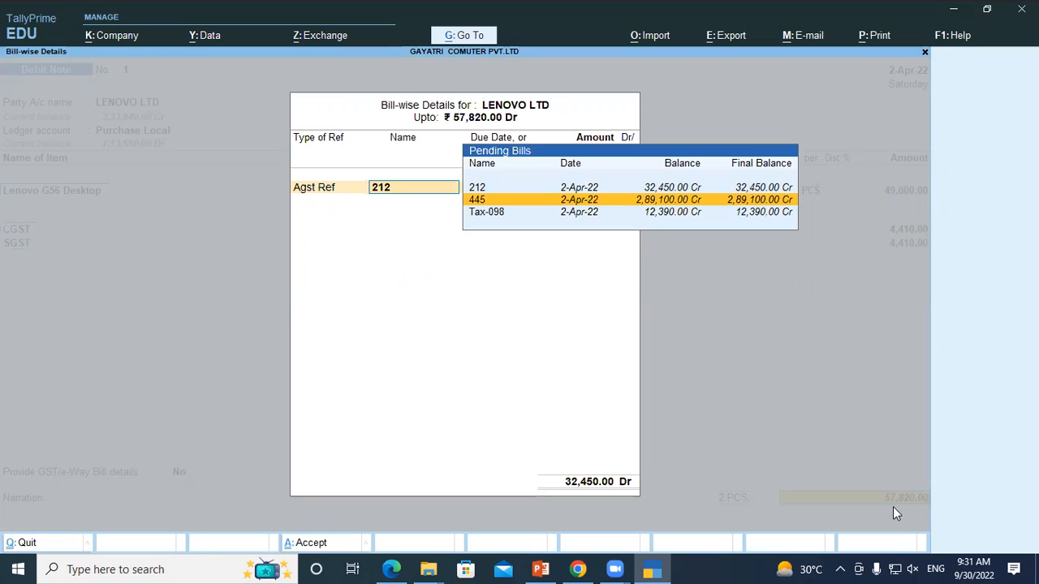
pyautogui.press('Return')
pyautogui.press('Return')
pyautogui.press('Return')
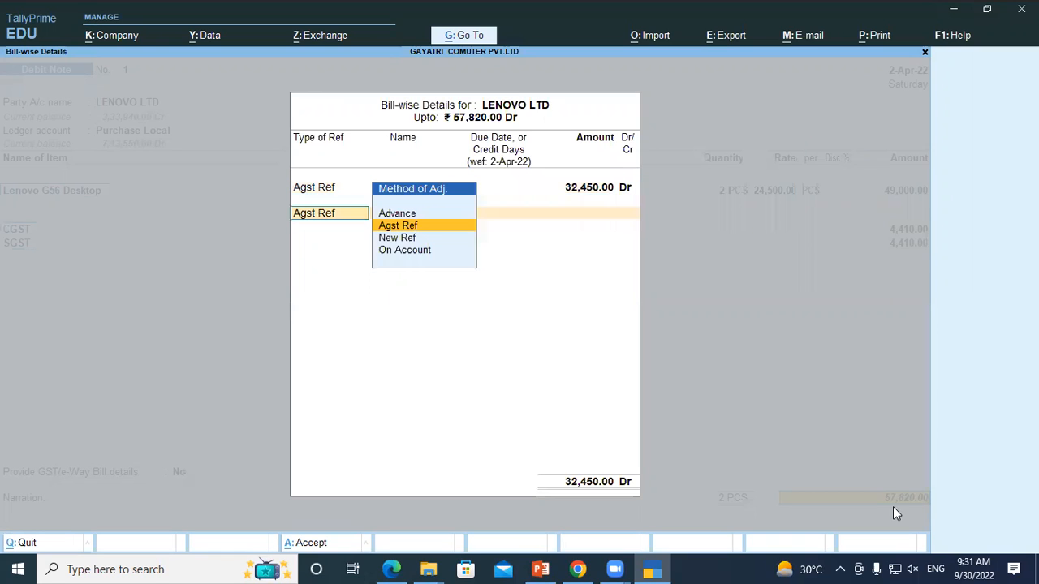
# - Allocate the remaining debit note amount as Agst Ref to pending bill 212 and accept the bill-wise details
pyautogui.press('Return')
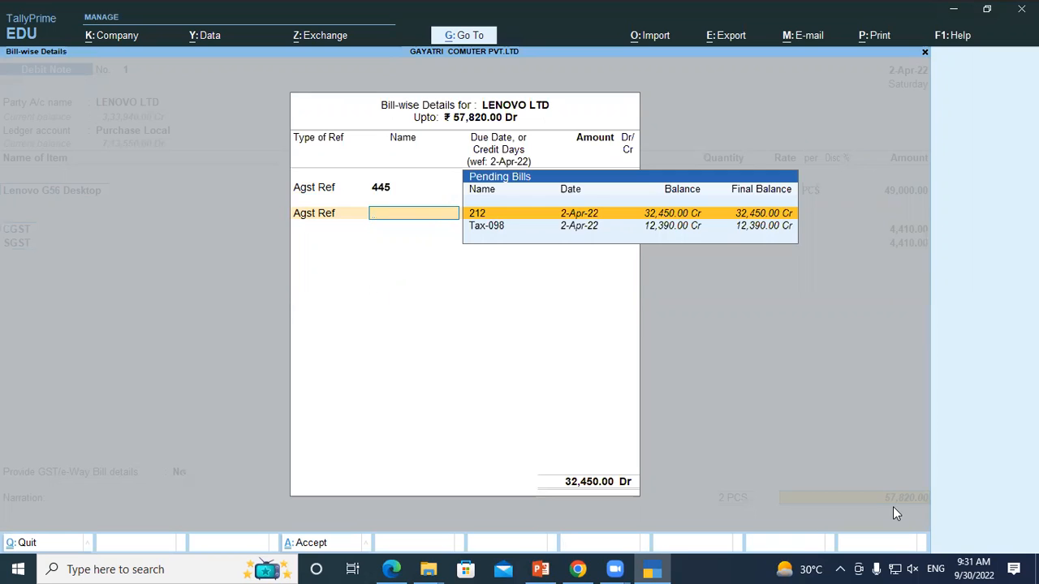
pyautogui.press('Return')
pyautogui.press('Return')
pyautogui.press('Return')
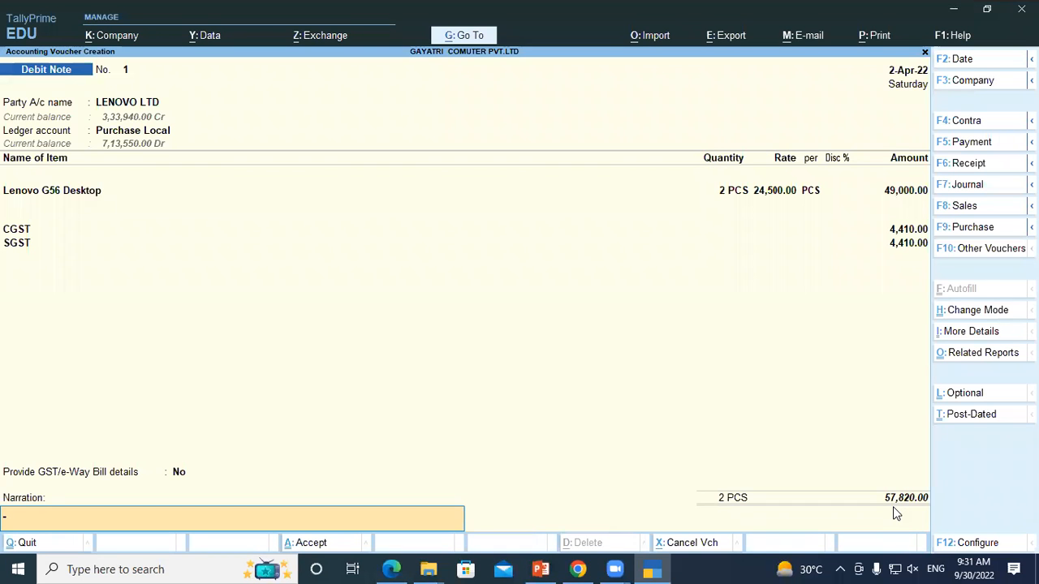
# - Save the debit note without a narration and quit voucher creation back to the Gateway of Tally
pyautogui.press('Return')
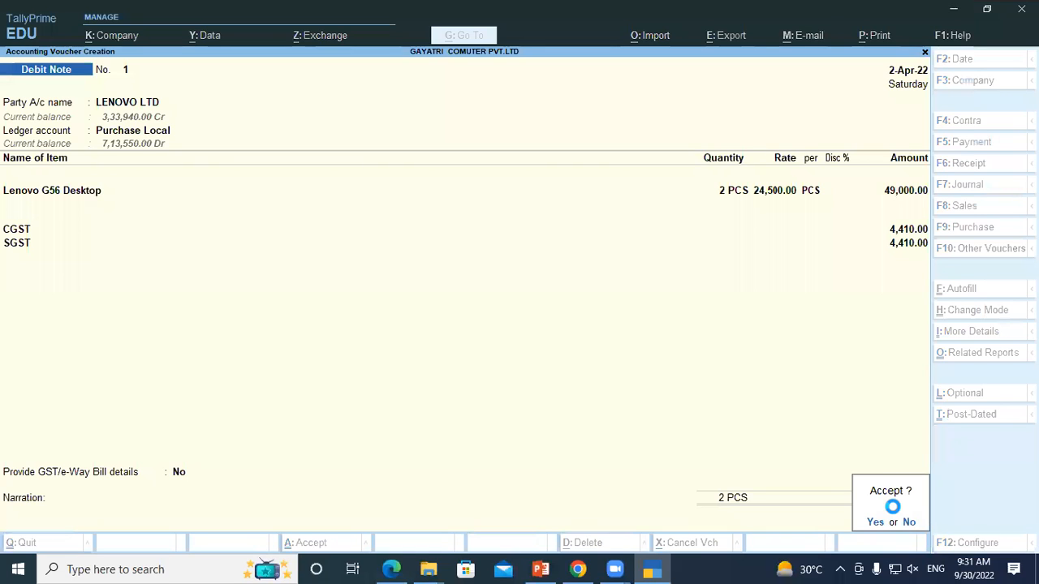
pyautogui.press('Return')
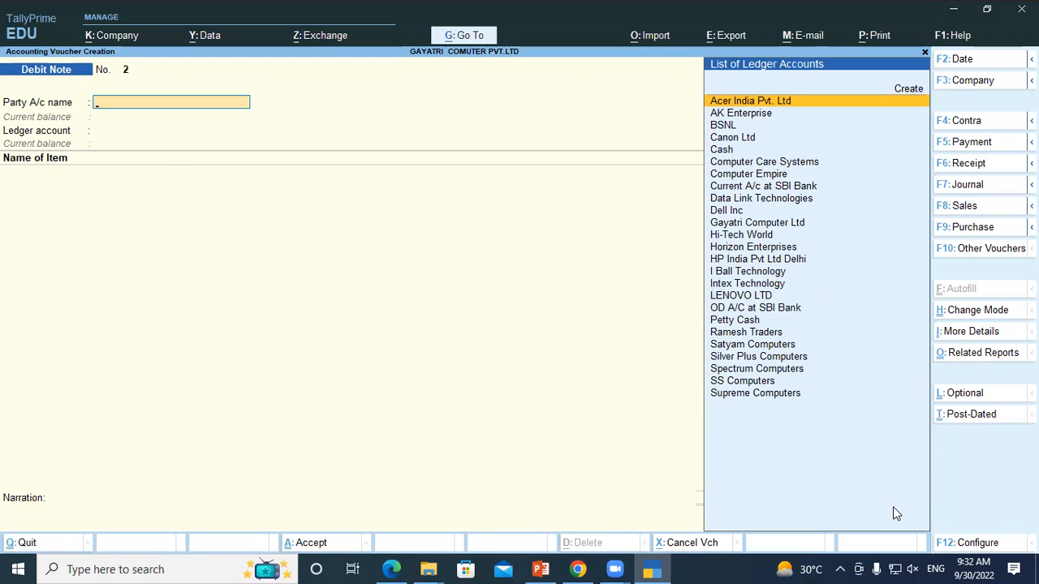
pyautogui.press('Escape')
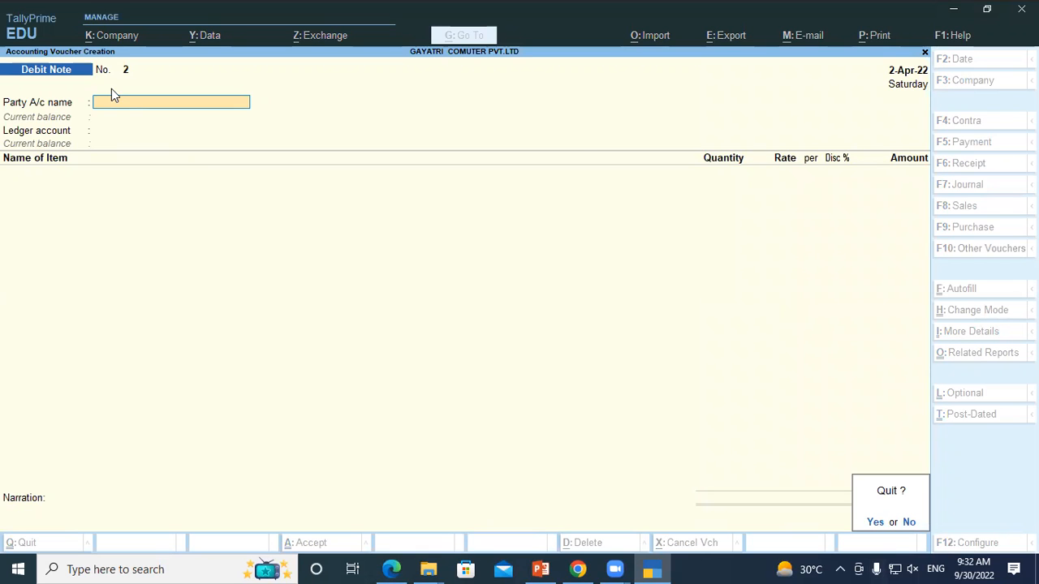
pyautogui.press('y')
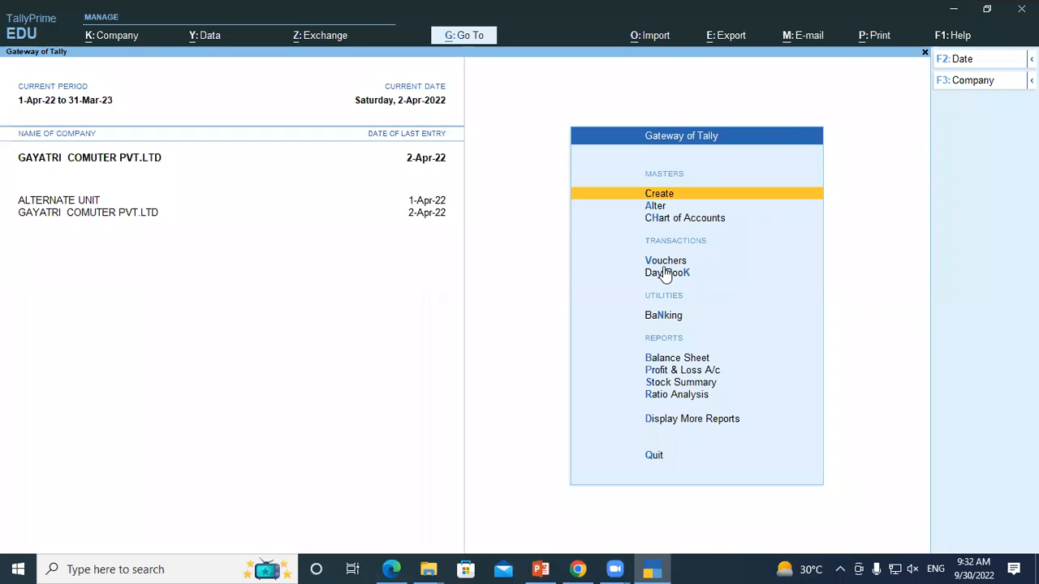
# - Open the LENOVO LTD debit note from the Day Book for alteration
pyautogui.click(672, 272)
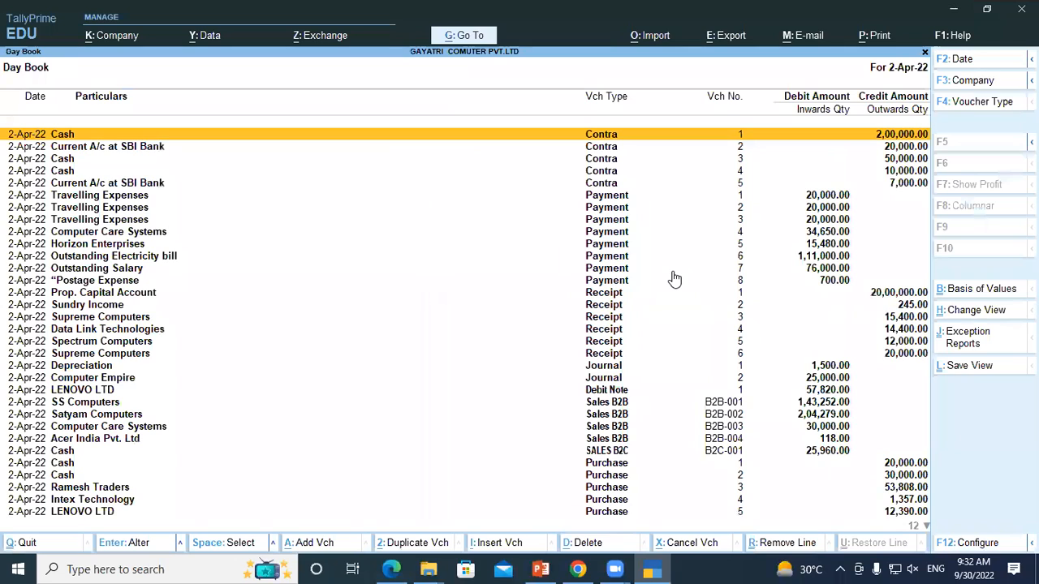
pyautogui.press('Down')
pyautogui.press('Down')
pyautogui.press('Down')
pyautogui.press('Down')
pyautogui.press('Down')
pyautogui.press('Down')
pyautogui.press('Down')
pyautogui.press('Down')
pyautogui.press('Down')
pyautogui.press('Down')
pyautogui.press('Down')
pyautogui.press('Down')
pyautogui.press('Down')
pyautogui.press('Down')
pyautogui.press('Down')
pyautogui.press('Down')
pyautogui.press('Down')
pyautogui.press('Down')
pyautogui.press('Down')
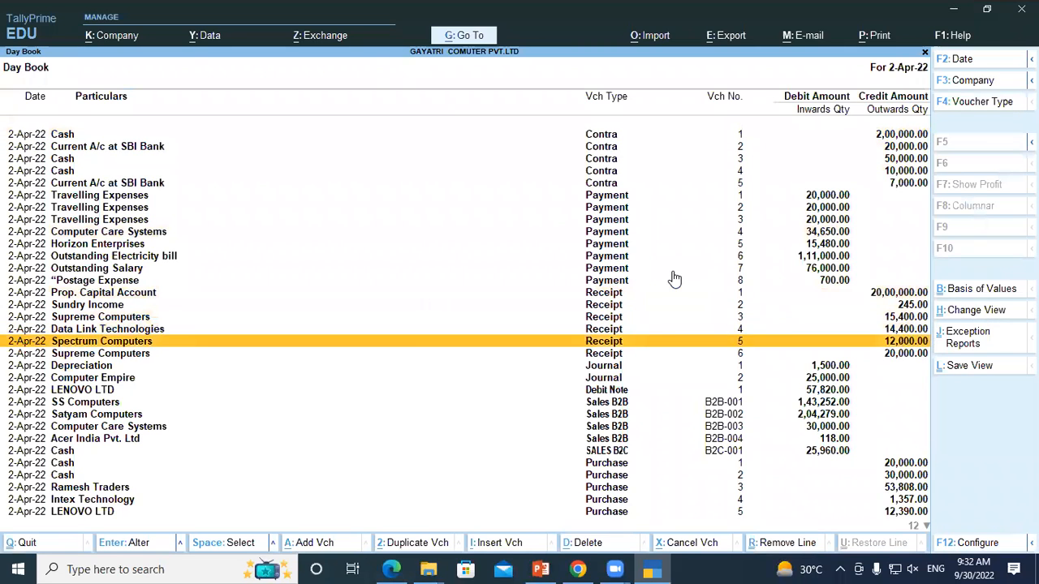
pyautogui.press('Down')
pyautogui.press('Down')
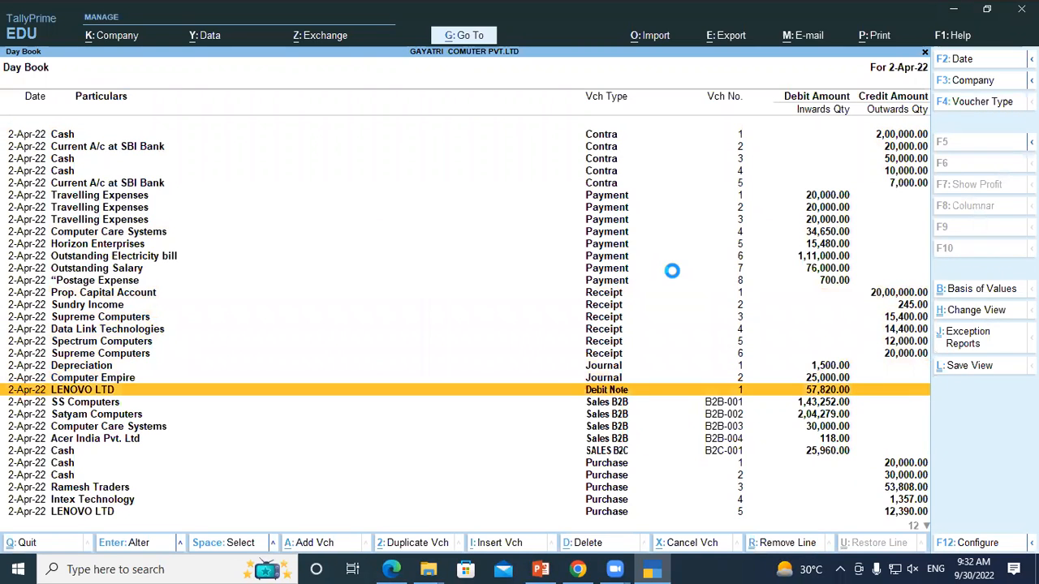
pyautogui.press('Return')
# - Accept the debit note's dispatch and party details as they are and go to its Ledger account field
pyautogui.press('Return')
pyautogui.press('Return')
pyautogui.press('Return')
pyautogui.press('Return')
pyautogui.press('Return')
pyautogui.press('Return')
pyautogui.press('Return')
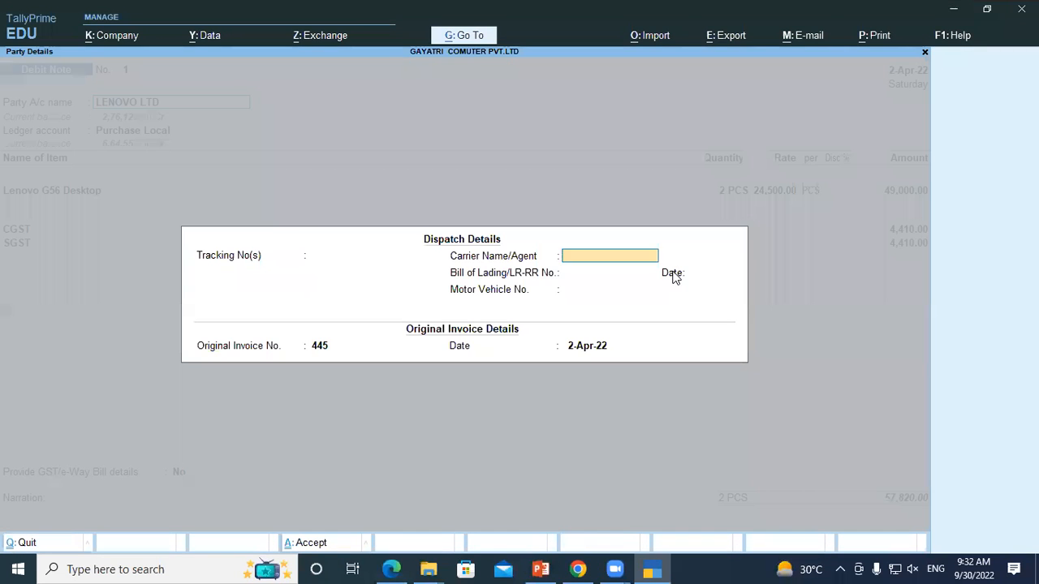
pyautogui.press('Return')
pyautogui.press('Return')
pyautogui.press('Return')
pyautogui.press('Return')
pyautogui.press('Return')
pyautogui.press('Return')
pyautogui.press('Return')
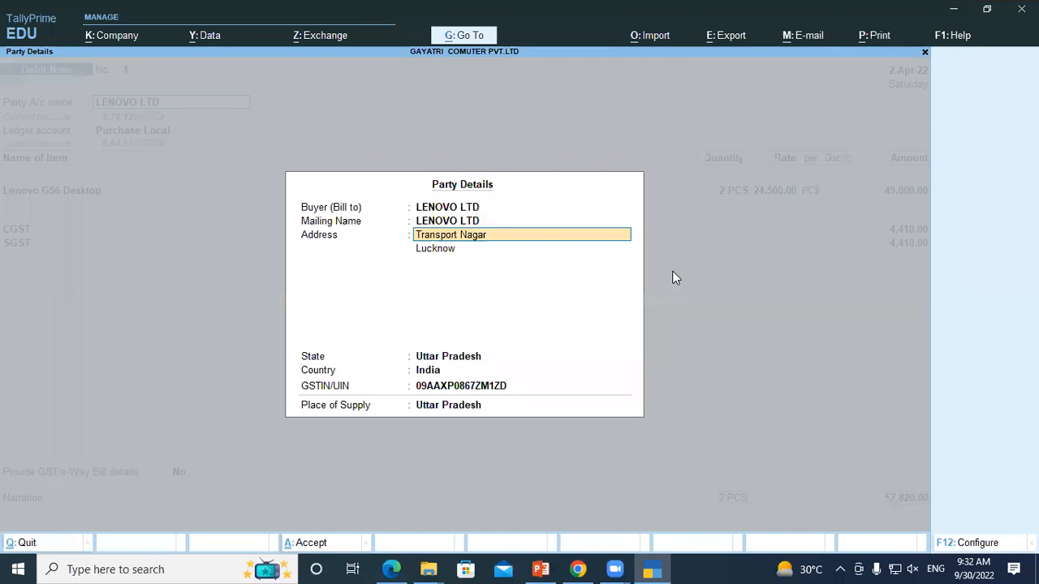
pyautogui.press('Return')
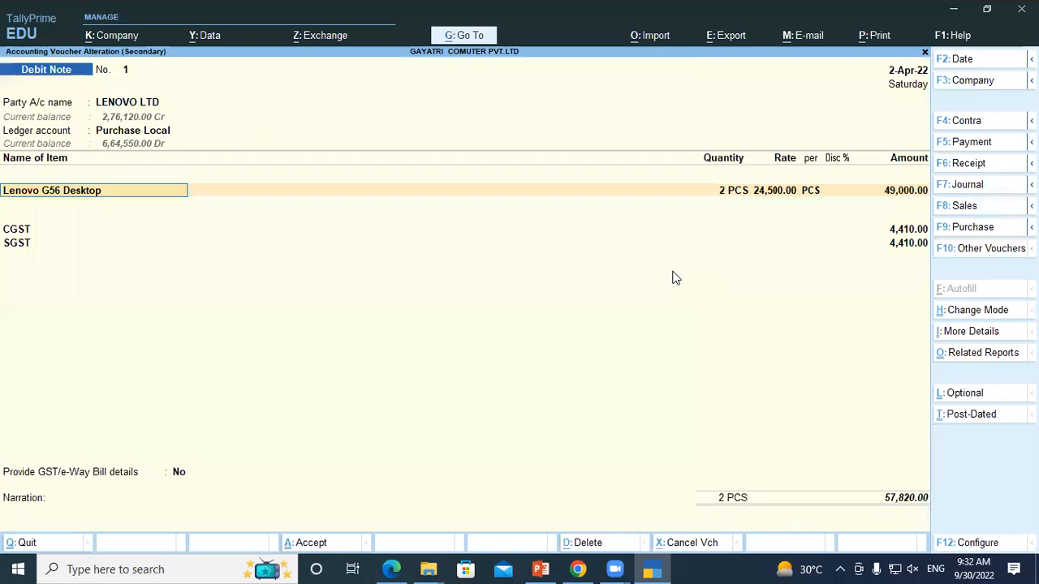
pyautogui.press('BackSpace')
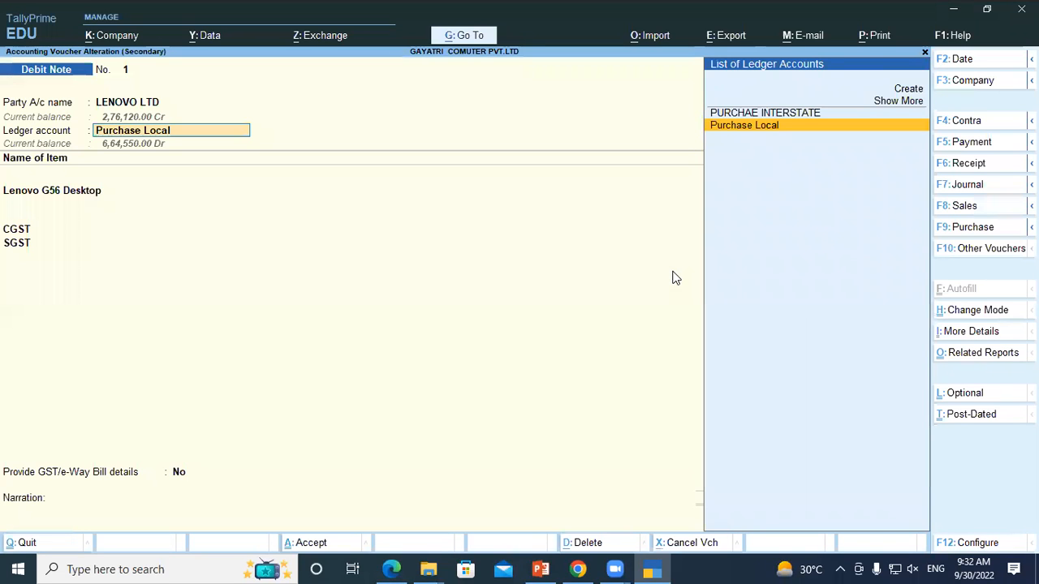
# - Start a new ledger from the debit note, named Purchase Return and grouped under Purchase Accounts
pyautogui.press('alt')
pyautogui.hotkey('alt', 'c')
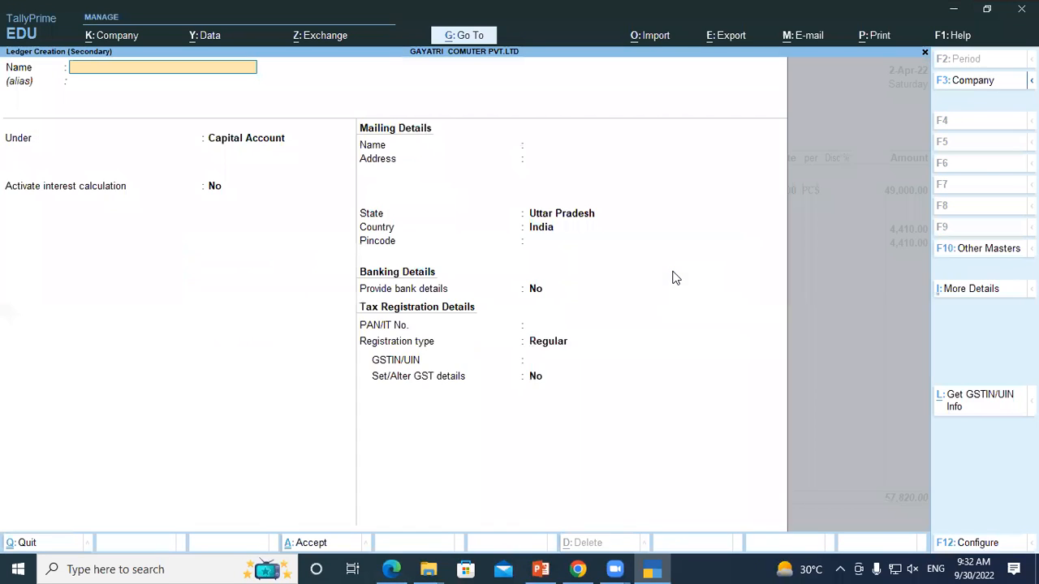
pyautogui.write('urchase Return')
pyautogui.press('Return')
pyautogui.press('Return')
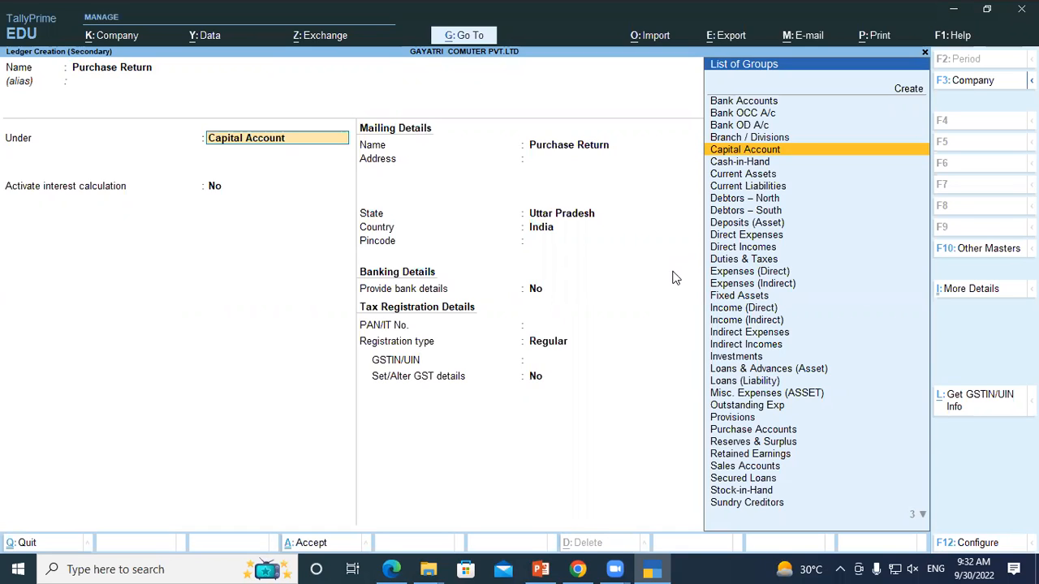
pyautogui.write('Pu')
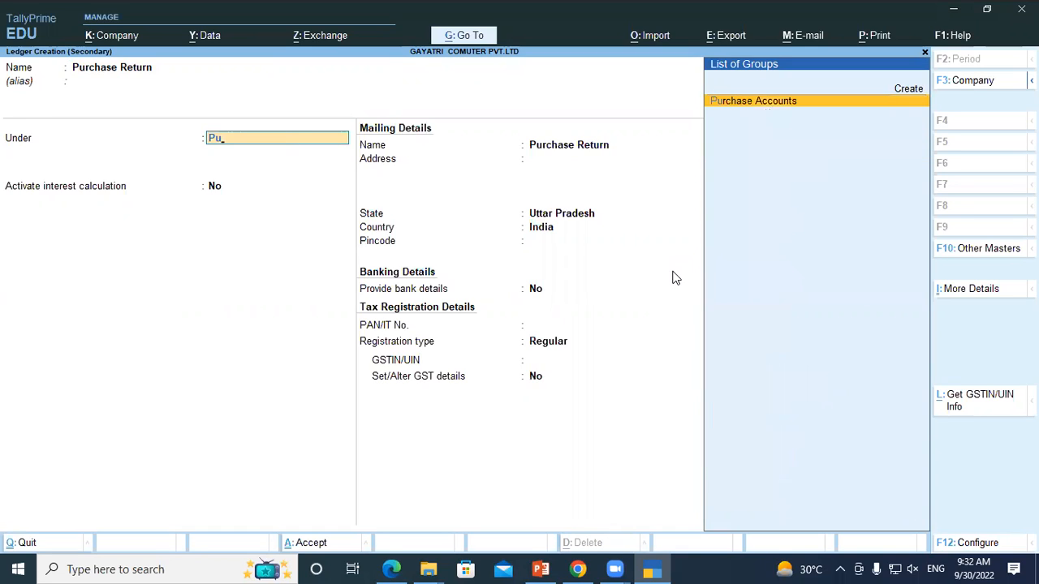
pyautogui.press('Return')
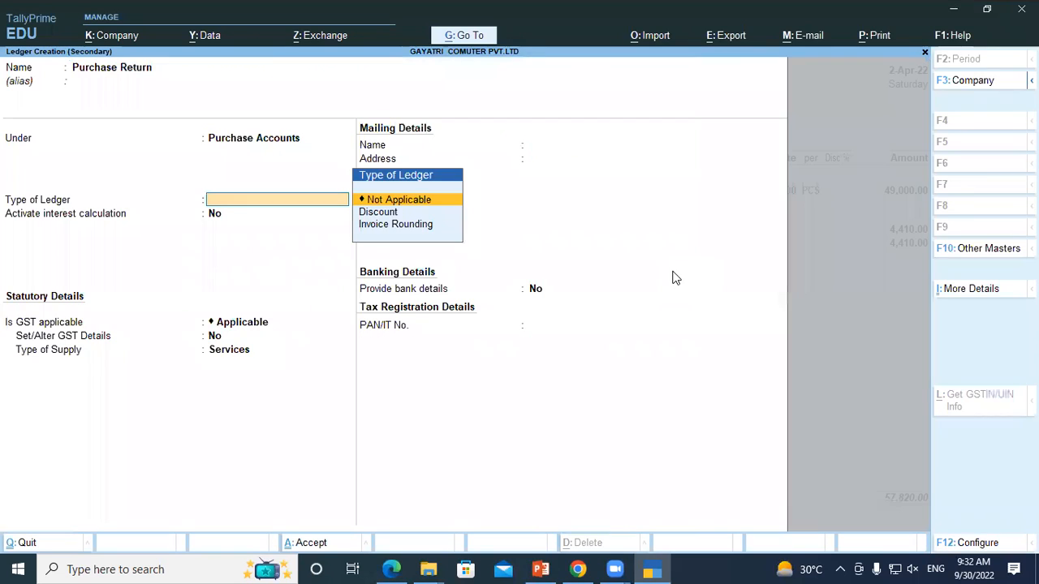
# - Keep the remaining defaults of the Purchase Return ledger and save it as the debit note's ledger account
pyautogui.press('Return')
pyautogui.press('Return')
pyautogui.press('Return')
pyautogui.press('Return')
pyautogui.press('Return')
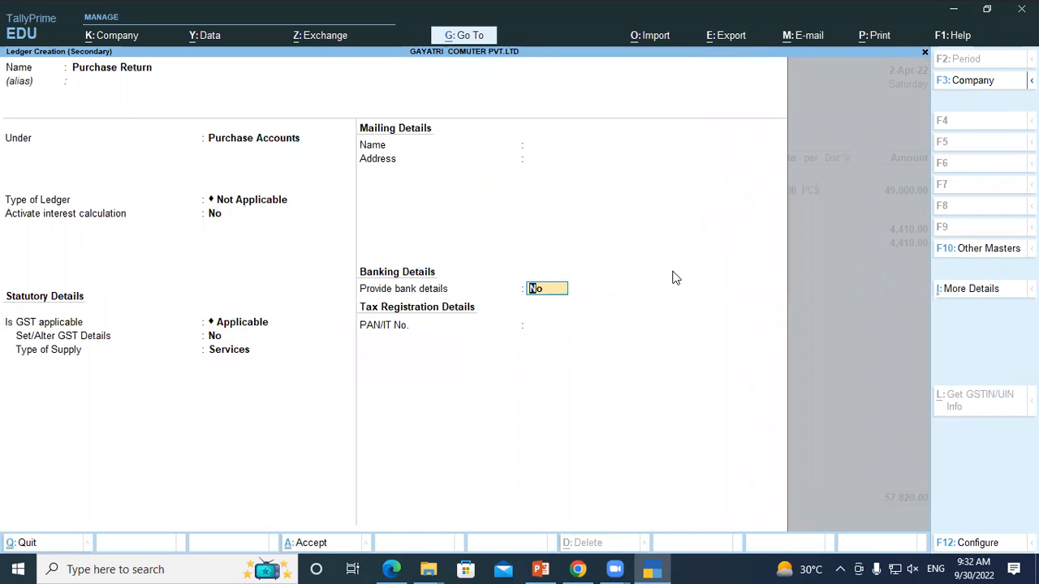
pyautogui.press('Return')
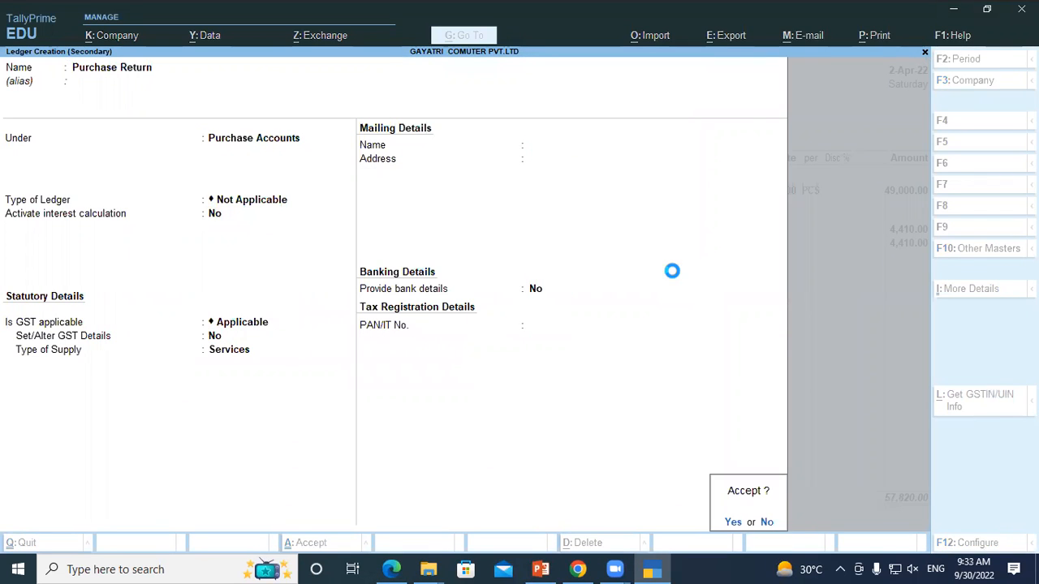
pyautogui.press('Return')
pyautogui.press('Return')
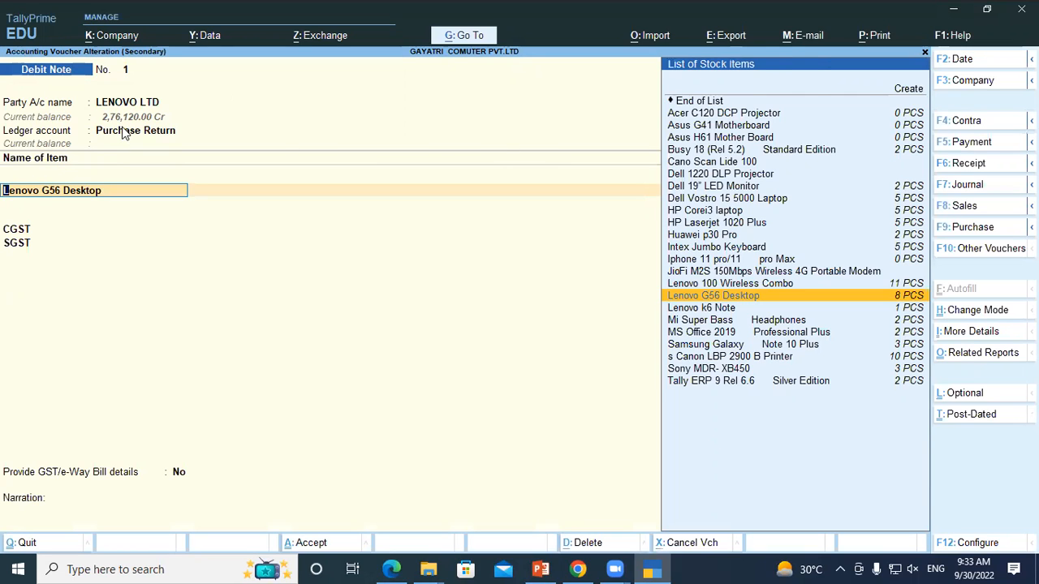
# - Confirm Purchase Return as the ledger account, save the altered debit note and leave the Day Book
pyautogui.click(124, 134)
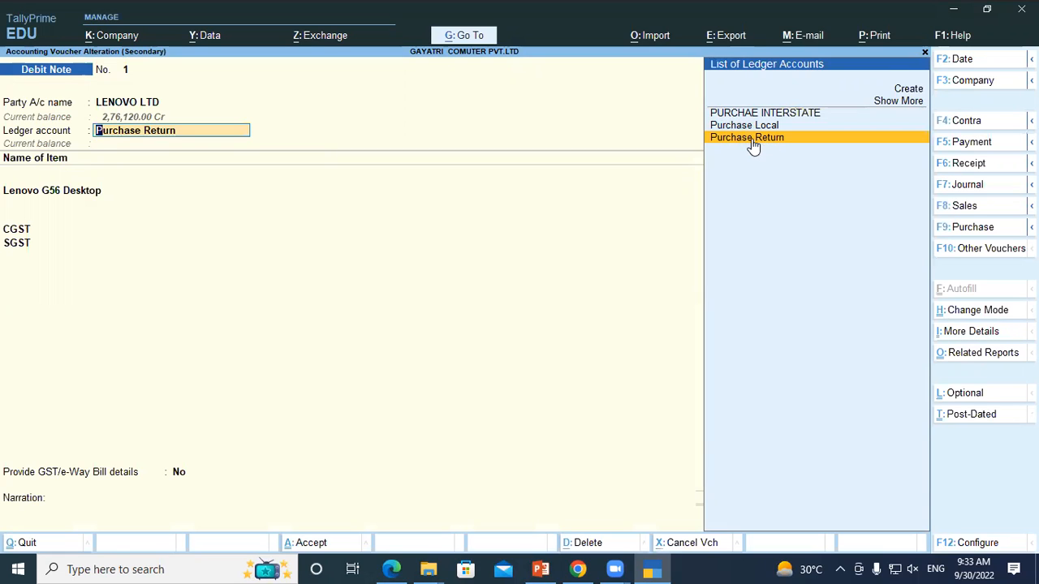
pyautogui.press('Return')
pyautogui.press('Return')
pyautogui.press('Return')
pyautogui.press('Return')
pyautogui.press('Return')
pyautogui.press('Return')
pyautogui.press('Return')
pyautogui.press('Return')
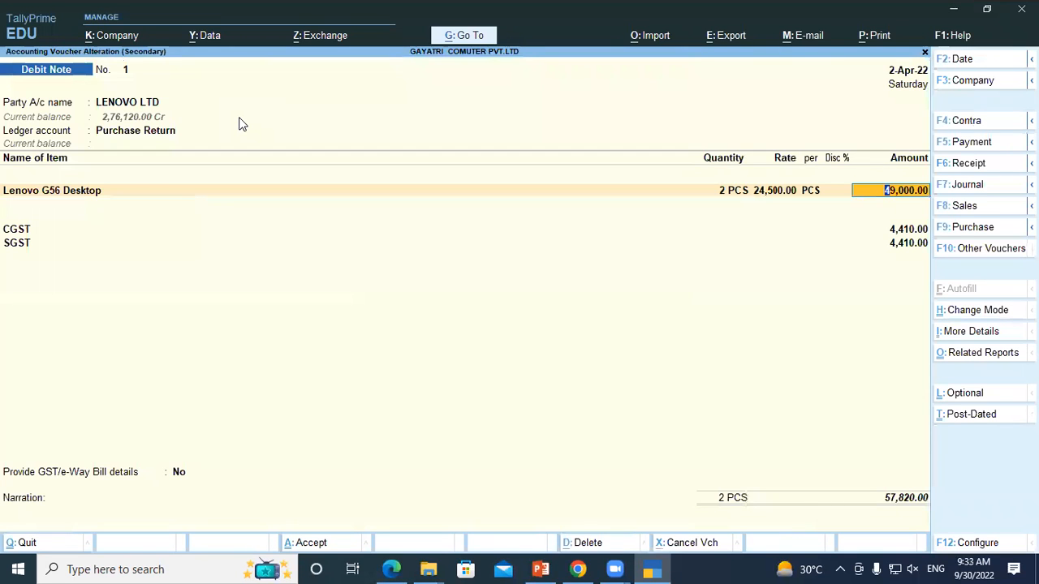
pyautogui.press('ctrl')
pyautogui.press('ctrl')
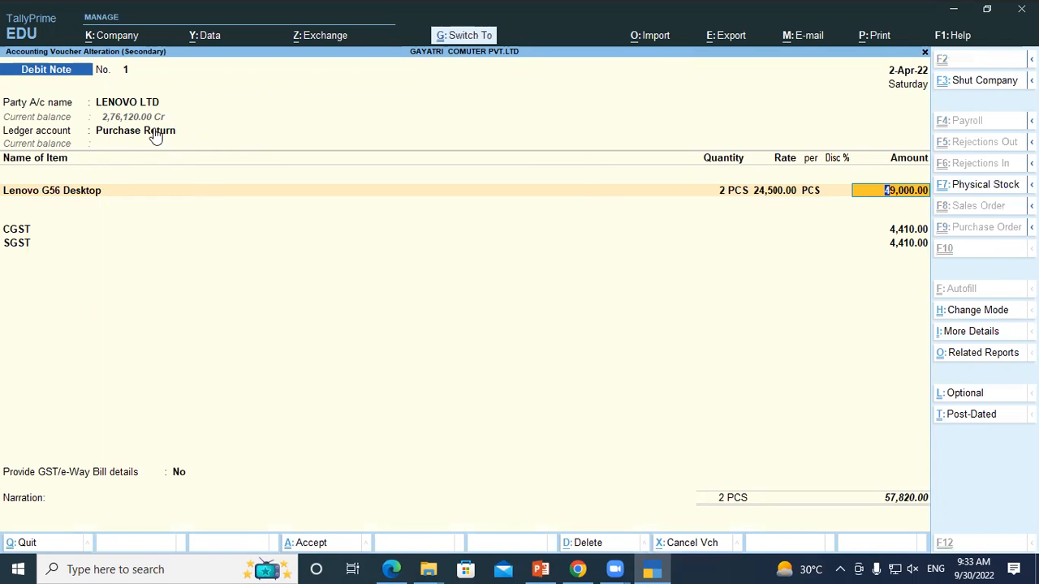
pyautogui.hotkey('ctrl', 'a')
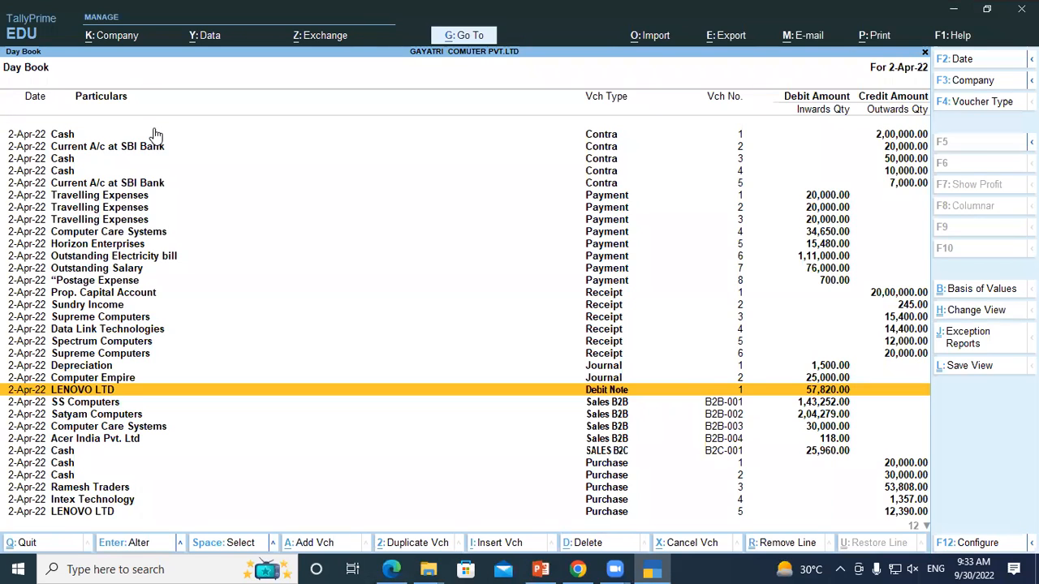
pyautogui.press('Escape')
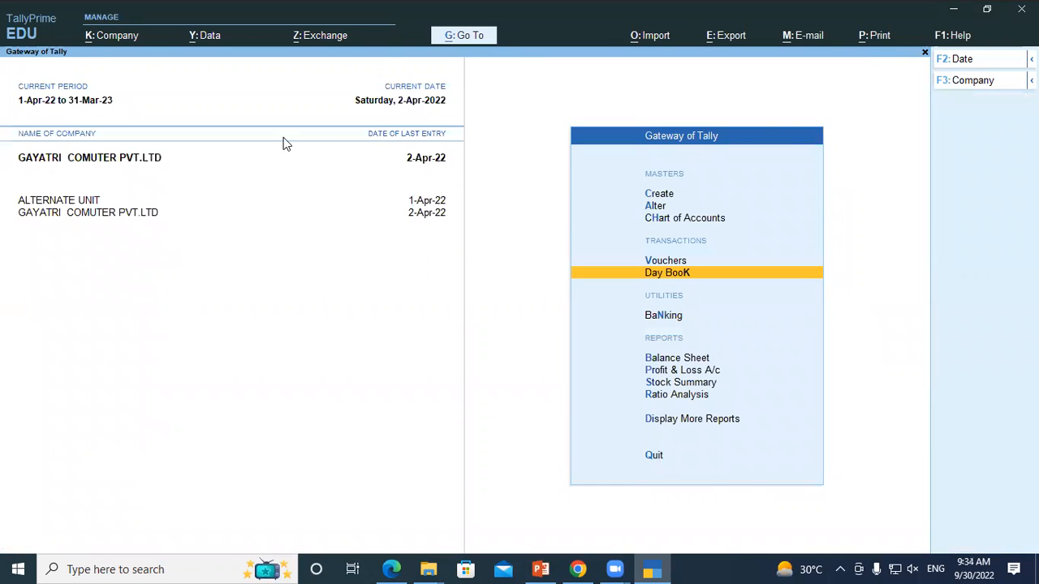
# - Switch to the PDF notes in Edge, read the GSTR2 report section on page 67, and return to TallyPrime
pyautogui.click(391, 569)
pyautogui.scroll(-10, 358, 317)
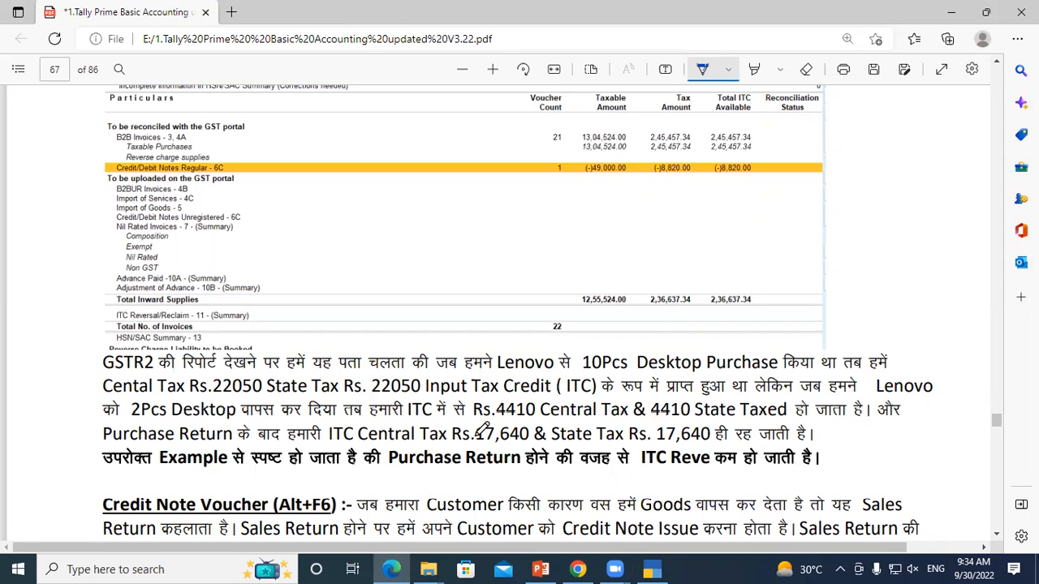
pyautogui.scroll(3, 402, 388)
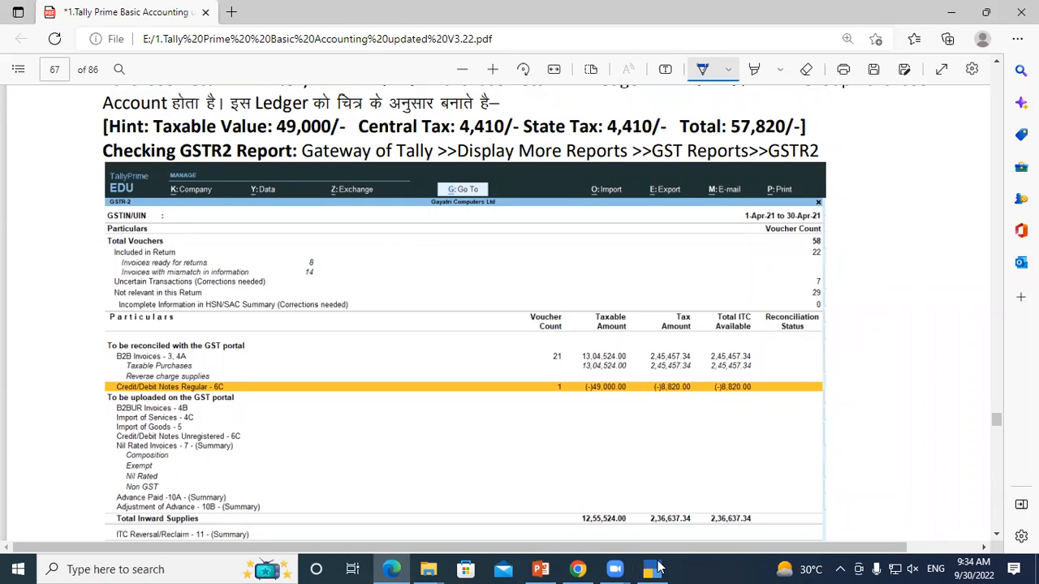
pyautogui.hotkey('alt', 'Tab')
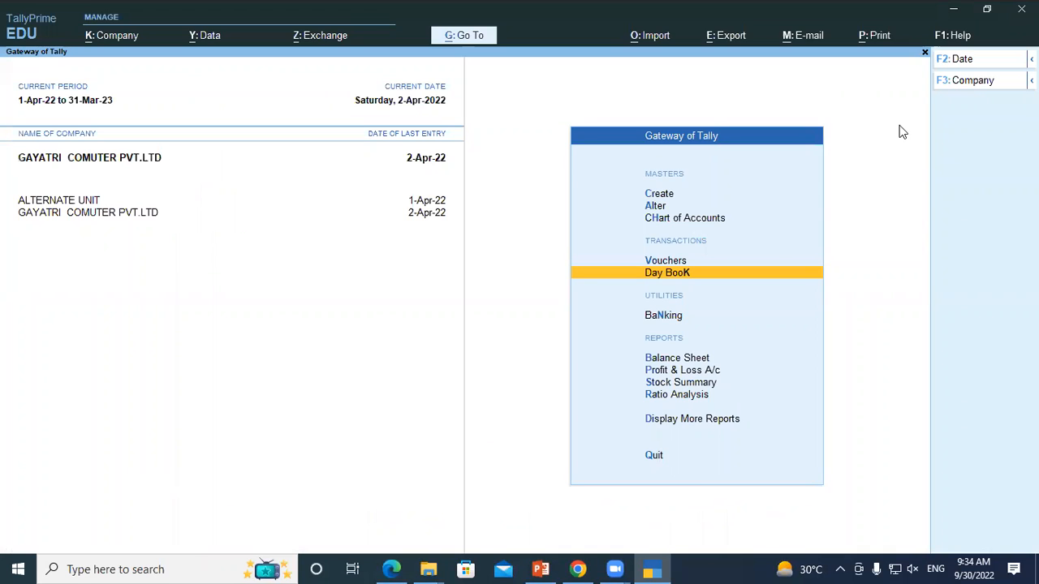
pyautogui.press('d')
pyautogui.press('g')
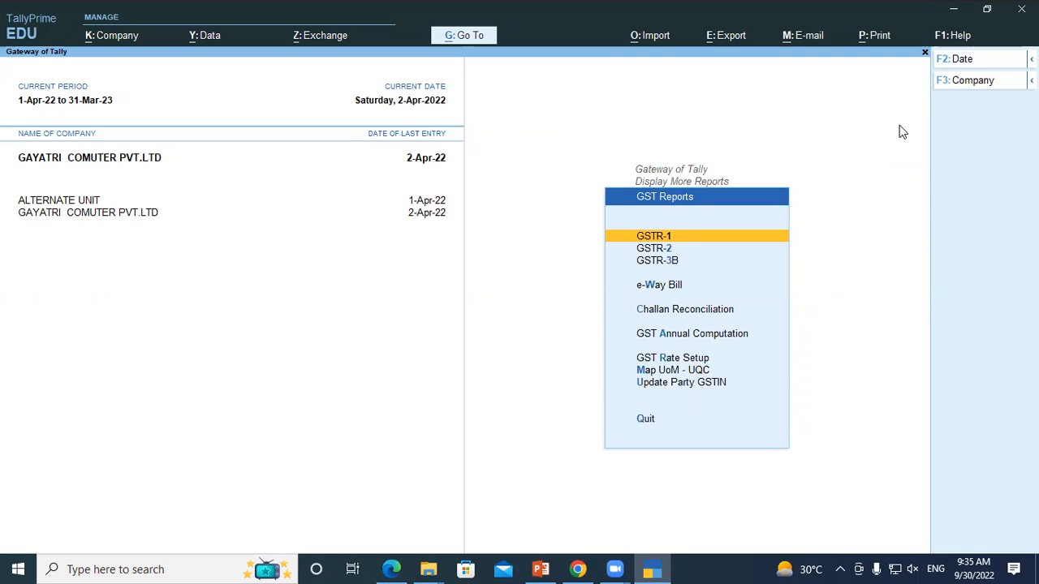
pyautogui.press('Escape')
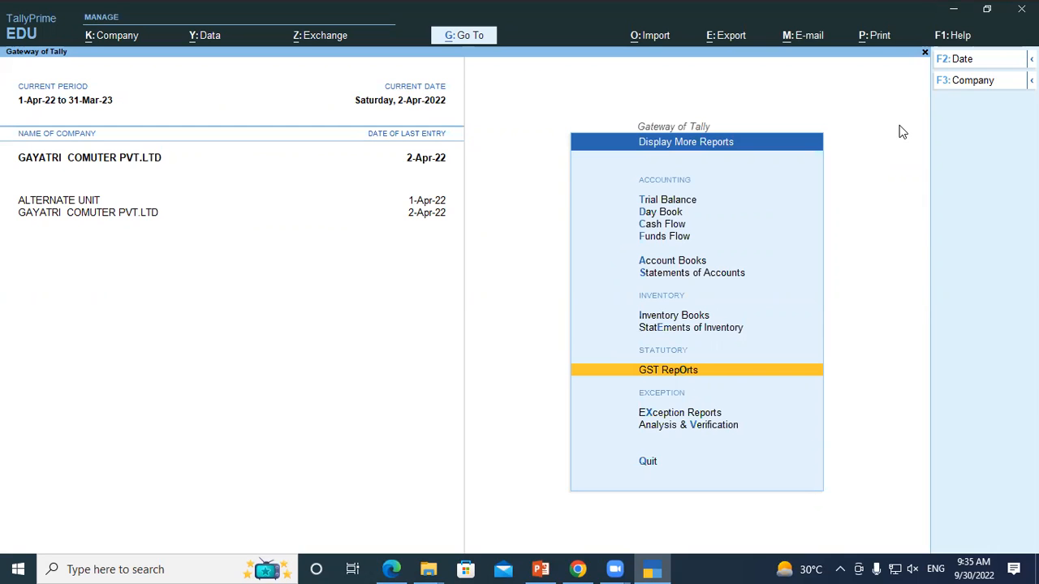
pyautogui.press('Escape')
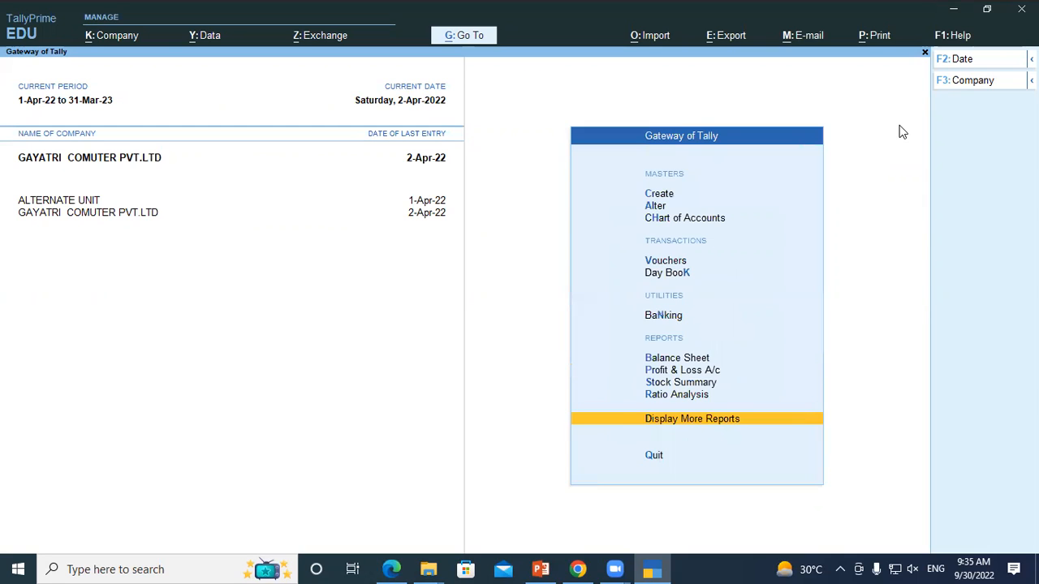
pyautogui.press('Escape')
pyautogui.press('n')
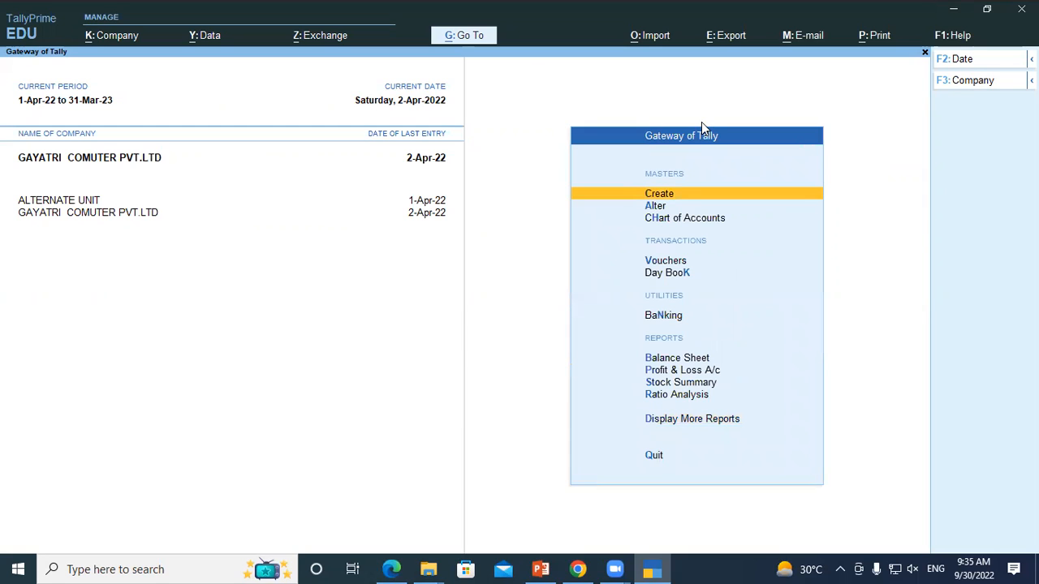
# - Open the GSTR-2 report, examine the B2B Invoices and Credit/Debit Notes Regular rows, and close it
pyautogui.press('d')
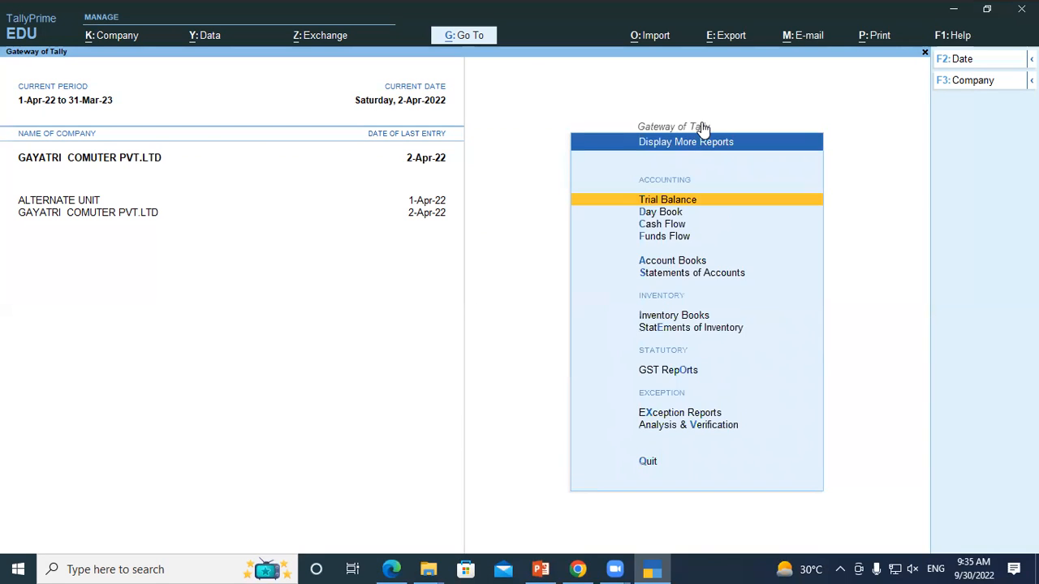
pyautogui.press('o')
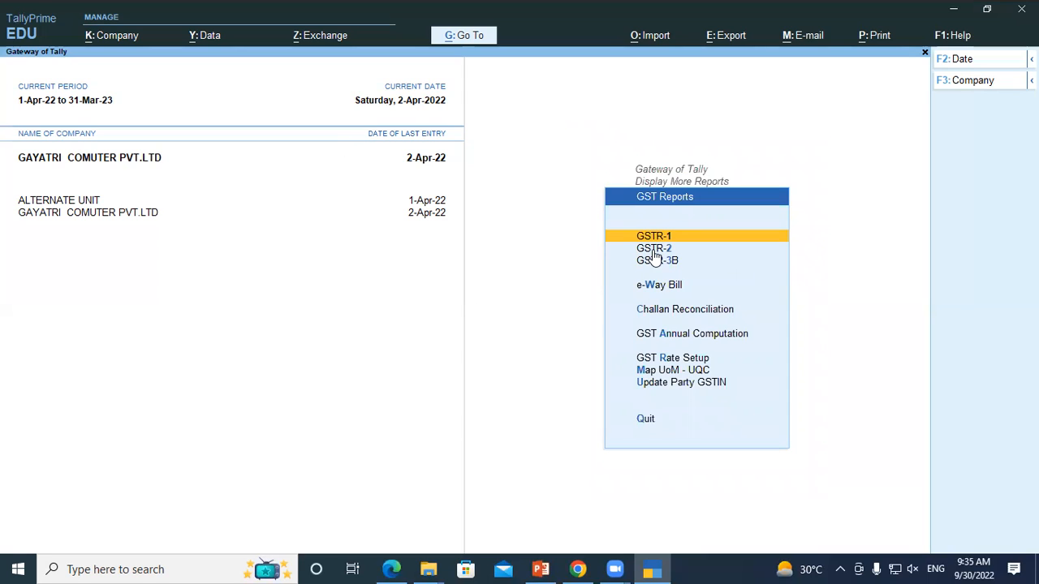
pyautogui.press('Down')
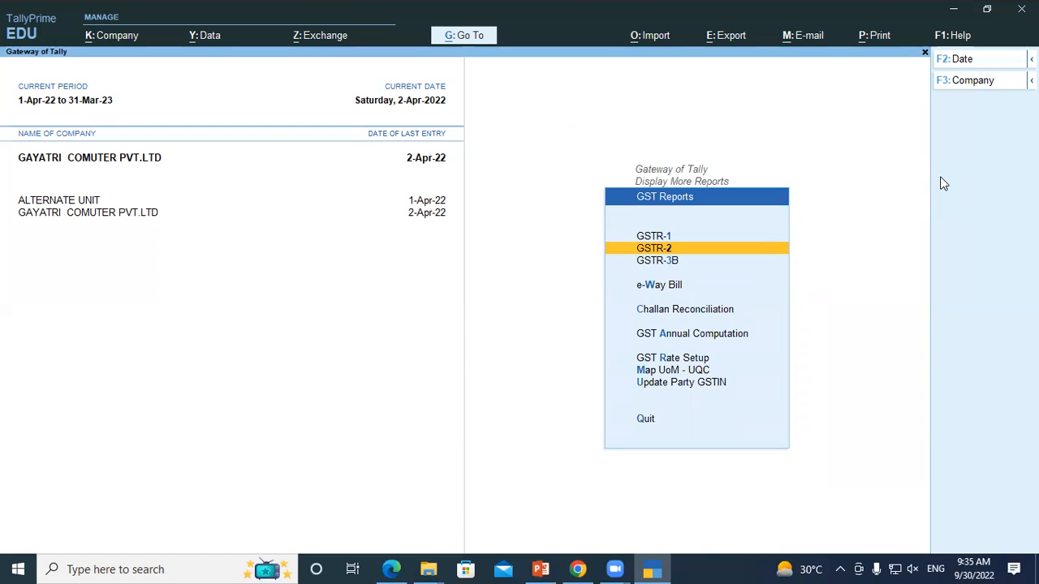
pyautogui.press('Return')
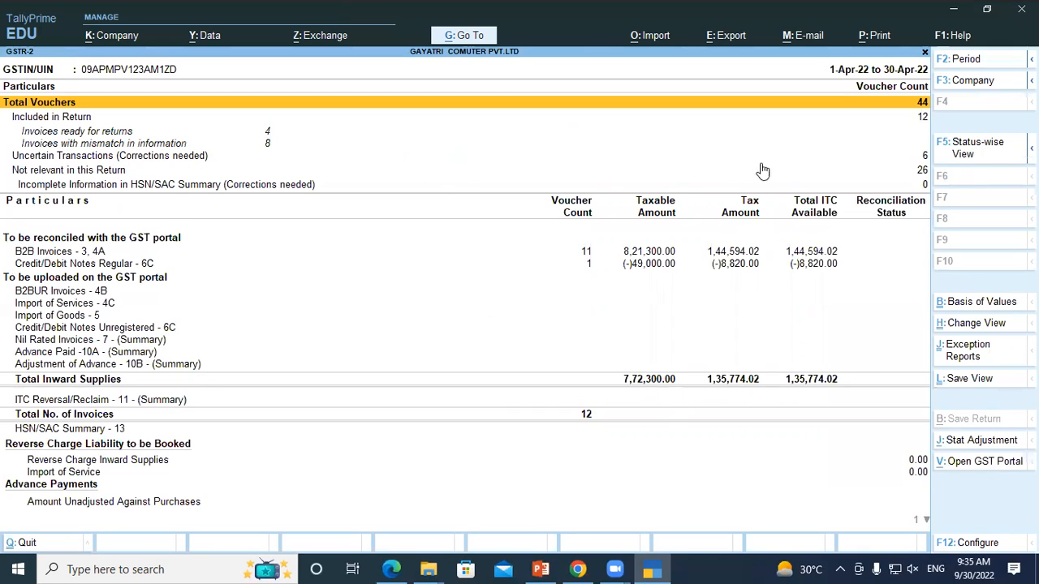
pyautogui.click(821, 254)
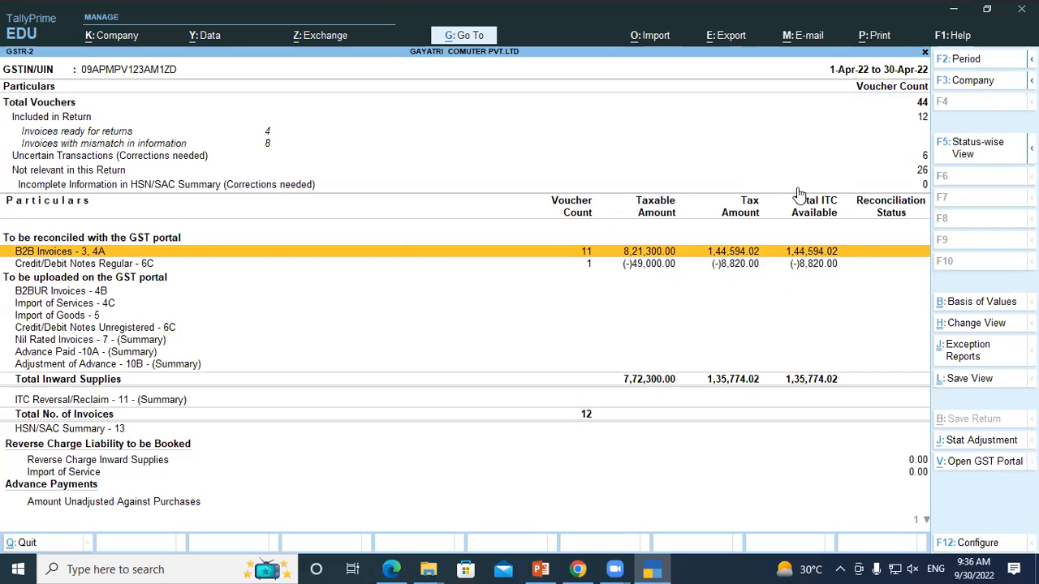
pyautogui.click(122, 265)
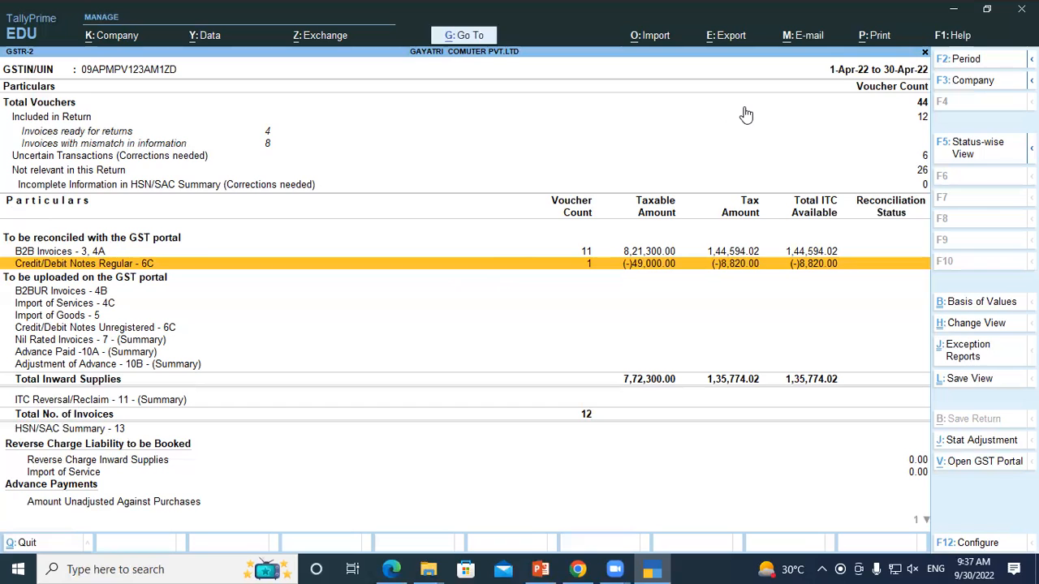
pyautogui.press('Escape')
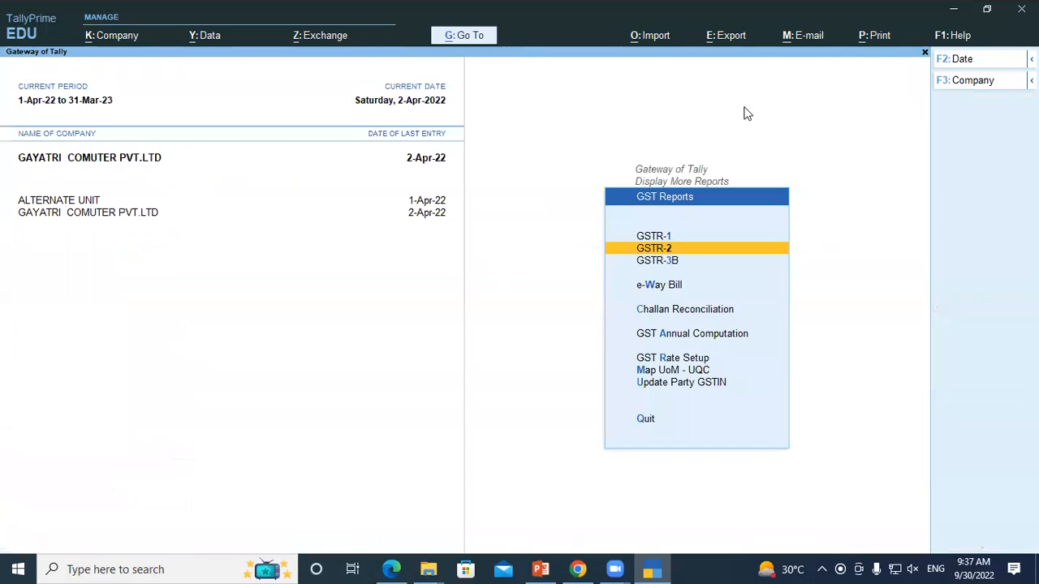
pyautogui.press('Escape')
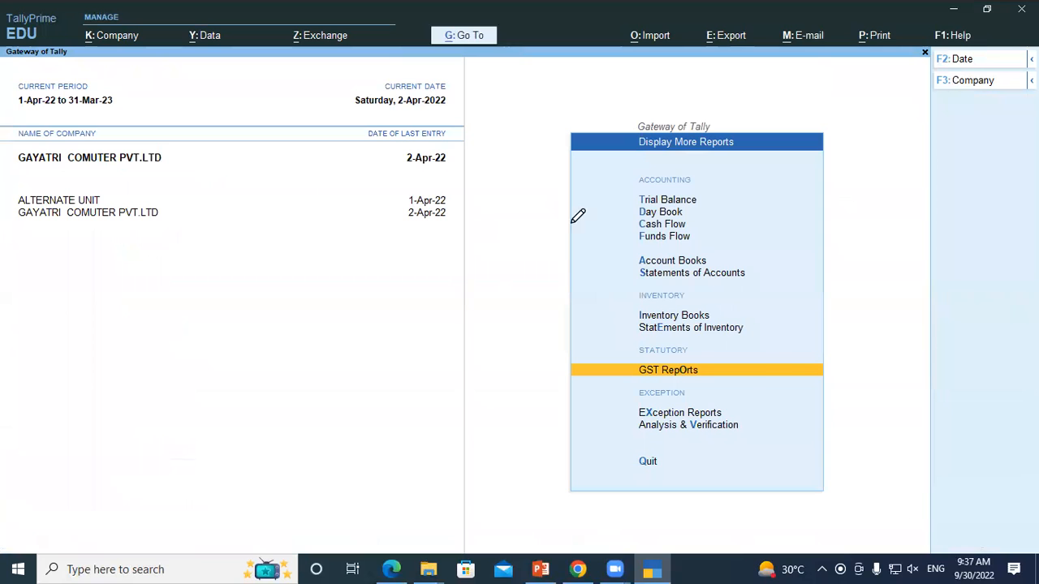
# - Switch to the PDF notes in Edge and review the GSTR2 checking section on page 67
pyautogui.hotkey('alt', 'Tab')
pyautogui.scroll(-5, 577, 215)
pyautogui.scroll(-1, 471, 146)
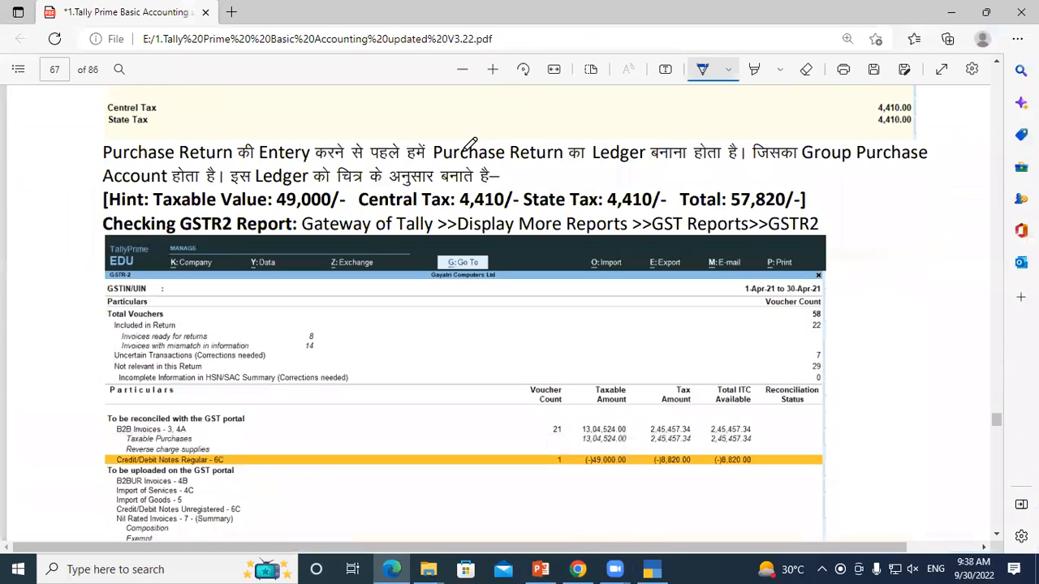
# - Mark the GSTR2 report on page 67 with ink: underscore the Credit/Debit Notes amounts, tick both reconciliation rows and circle the B2B total ITC
pyautogui.scroll(-2, 470, 181)
pyautogui.scroll(-1, 592, 238)
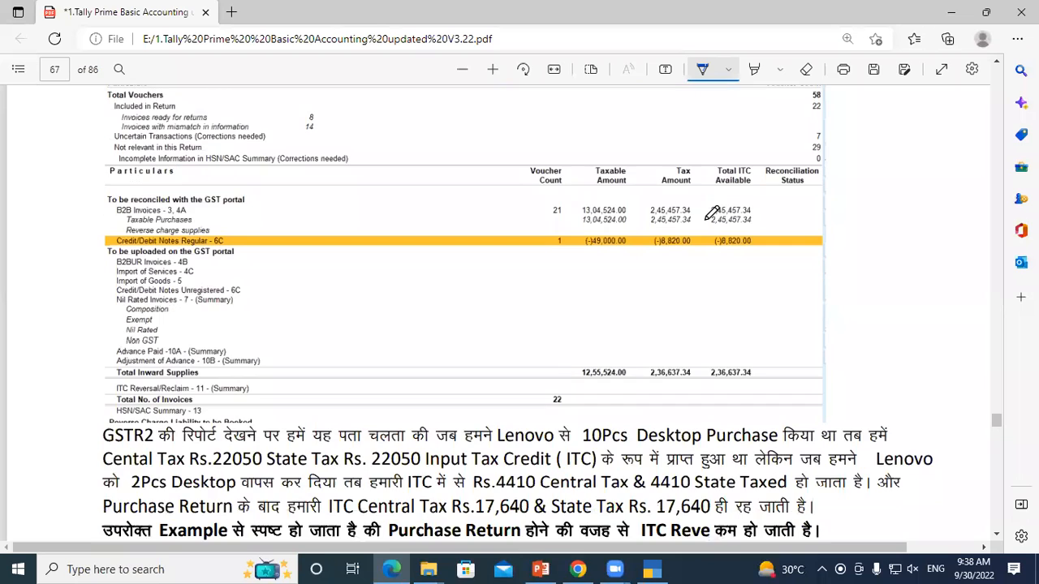
pyautogui.moveTo(582, 241); pyautogui.dragTo(723, 233)
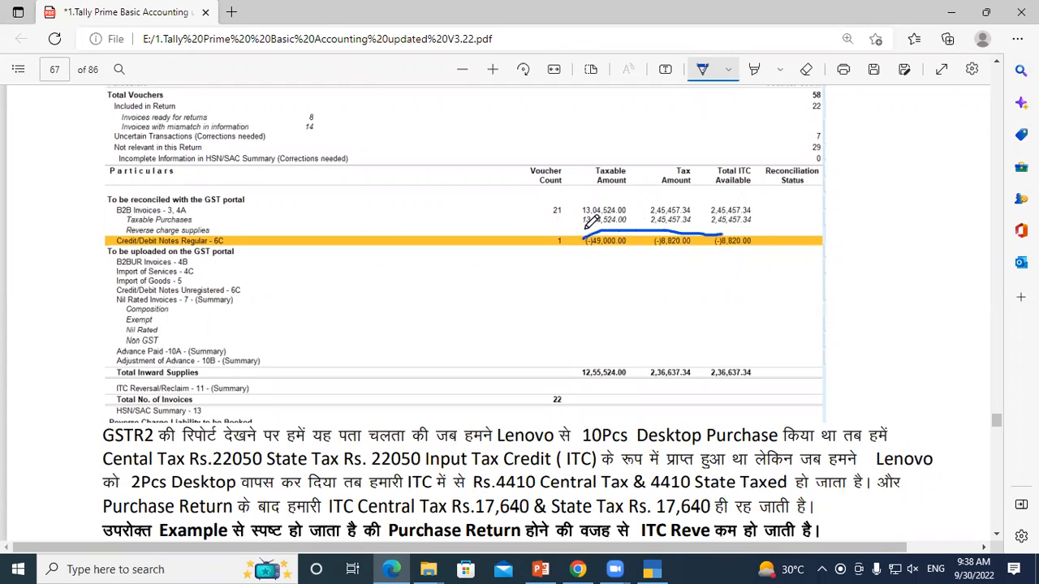
pyautogui.moveTo(479, 213); pyautogui.dragTo(526, 188)
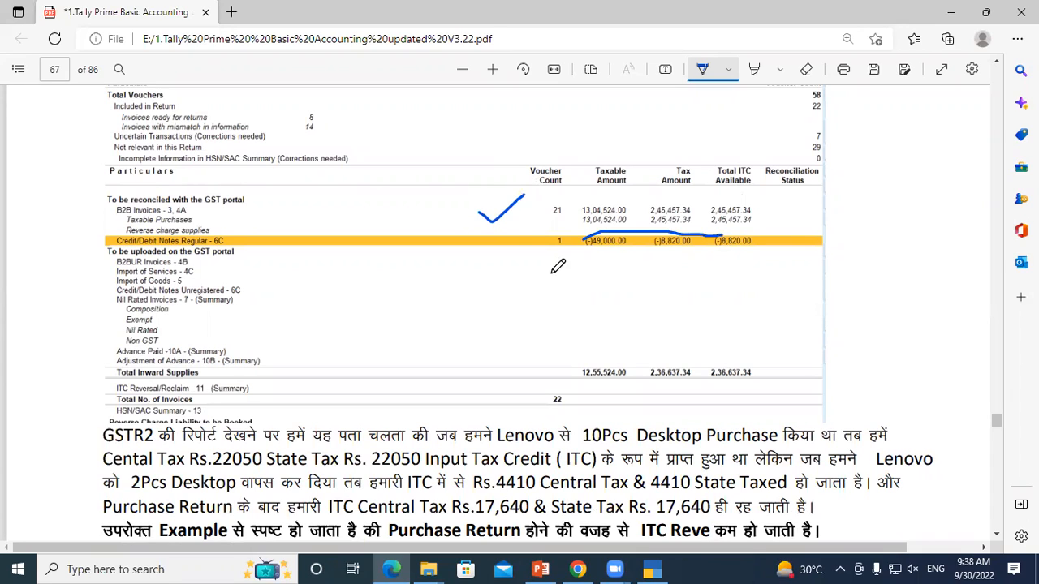
pyautogui.moveTo(517, 252)
pyautogui.mouseDown()
pyautogui.moveTo(536, 264)
pyautogui.moveTo(548, 244)
pyautogui.mouseUp()
pyautogui.moveTo(722, 252)
pyautogui.mouseDown()
pyautogui.moveTo(734, 266)
pyautogui.moveTo(781, 238)
pyautogui.mouseUp()
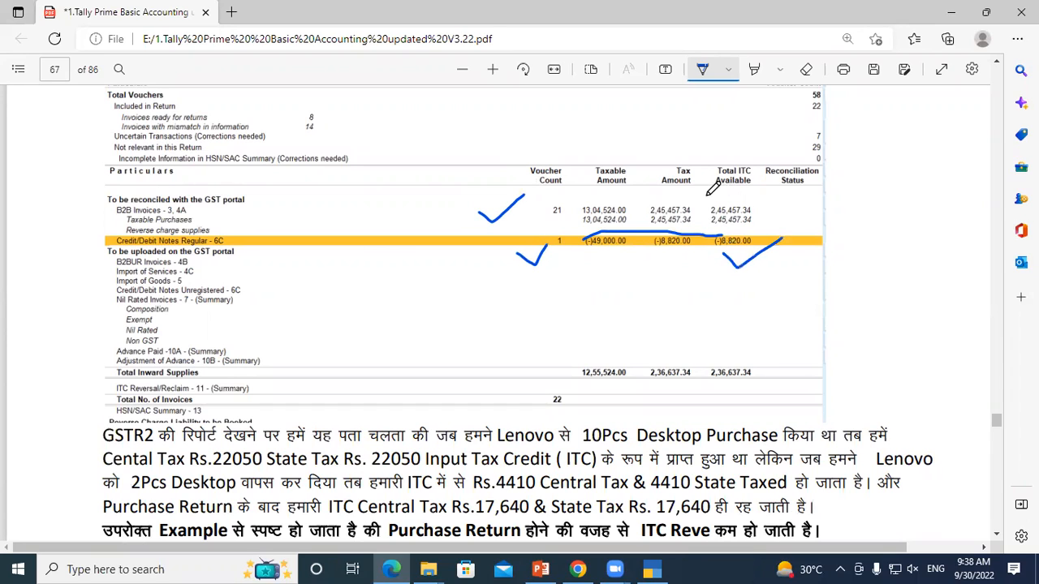
pyautogui.moveTo(707, 194)
pyautogui.mouseDown()
pyautogui.moveTo(721, 235)
pyautogui.moveTo(762, 200)
pyautogui.moveTo(705, 189)
pyautogui.mouseUp()
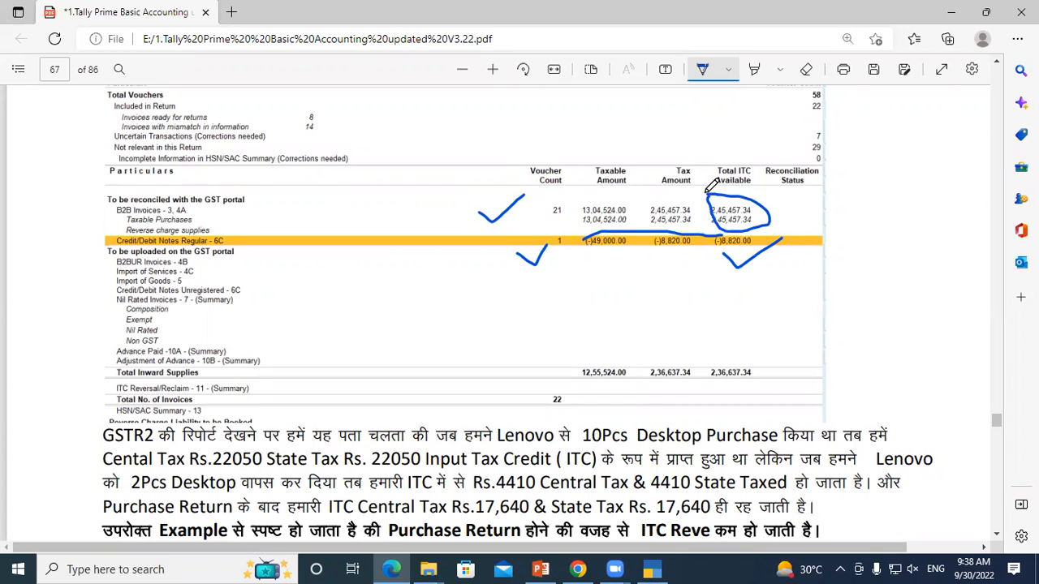
# - Tick the Credit Note Voucher (Alt+F6) heading and the tax liability phrases in its paragraph on page 67
pyautogui.scroll(-5, 267, 238)
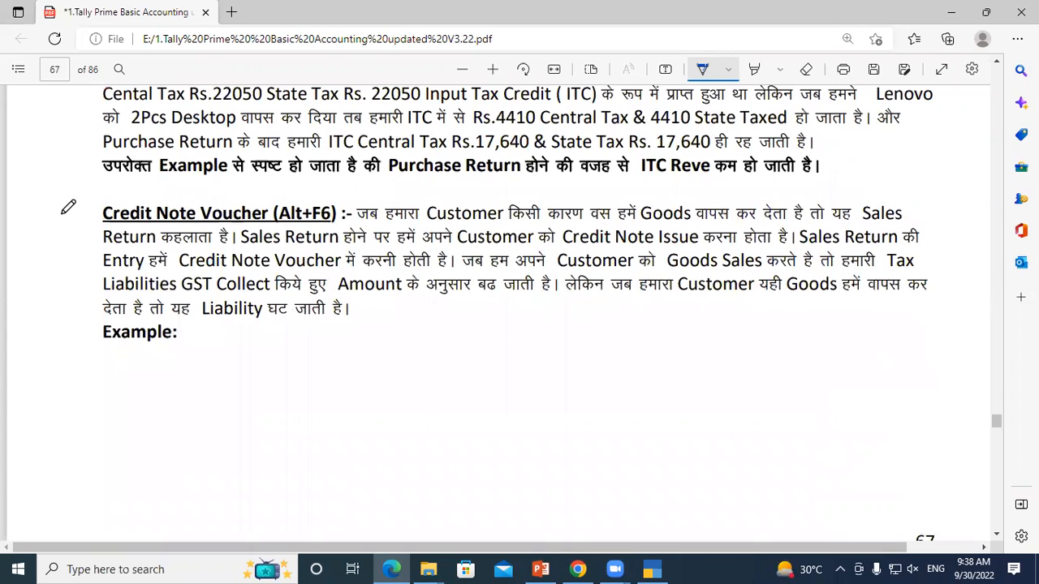
pyautogui.moveTo(67, 218)
pyautogui.mouseDown()
pyautogui.moveTo(75, 234)
pyautogui.moveTo(104, 206)
pyautogui.mouseUp()
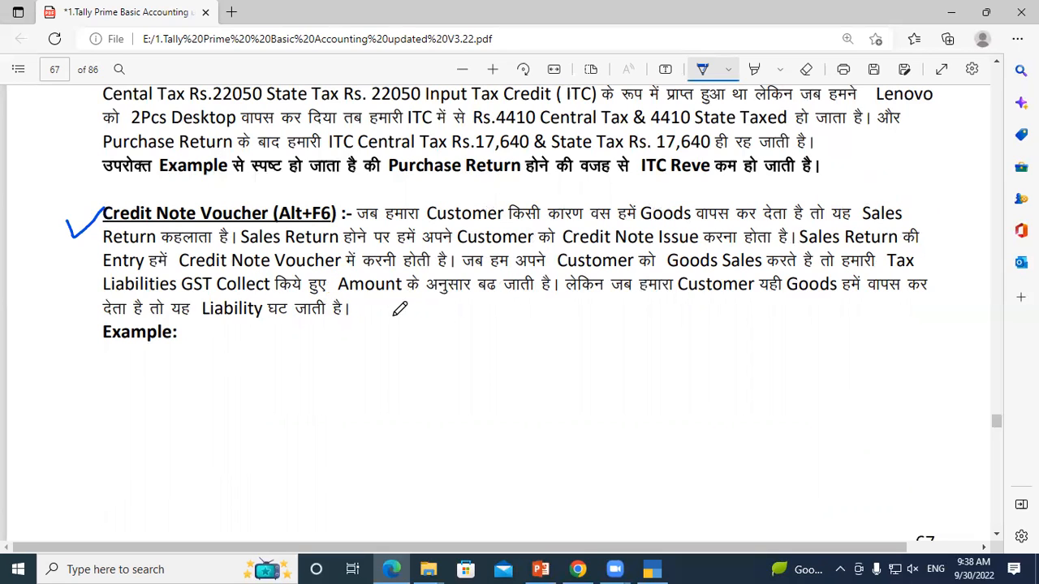
pyautogui.moveTo(449, 299); pyautogui.dragTo(511, 258)
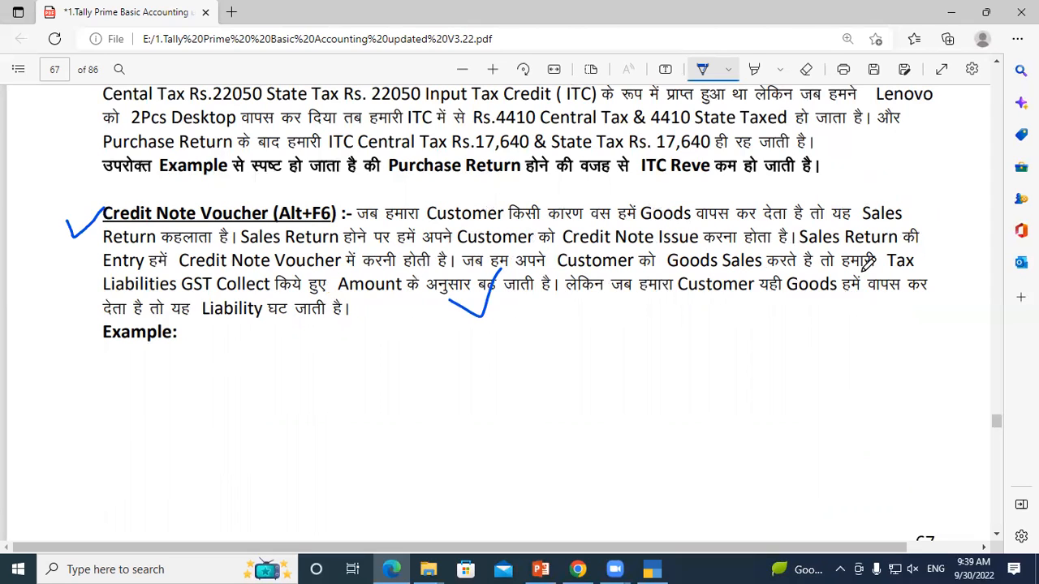
pyautogui.moveTo(228, 322)
pyautogui.mouseDown()
pyautogui.moveTo(242, 329)
pyautogui.moveTo(290, 311)
pyautogui.mouseUp()
pyautogui.moveTo(880, 276); pyautogui.dragTo(907, 255)
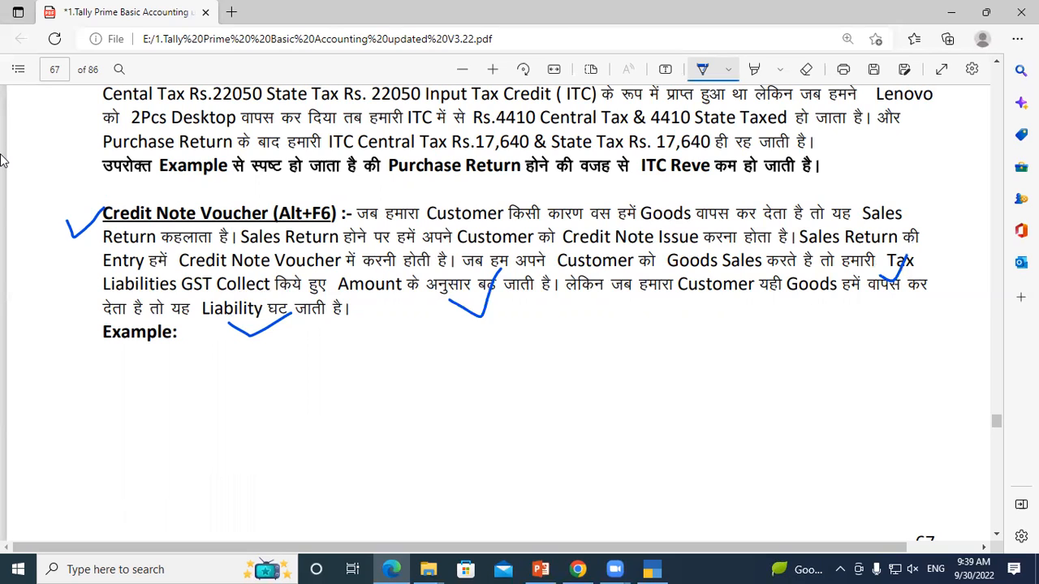
# - In example 1 on page 68, circle invoice B2B-004 and reference HI-004, and tick the rate 26000 and Hi-Tech World
pyautogui.scroll(-3, 349, 299)
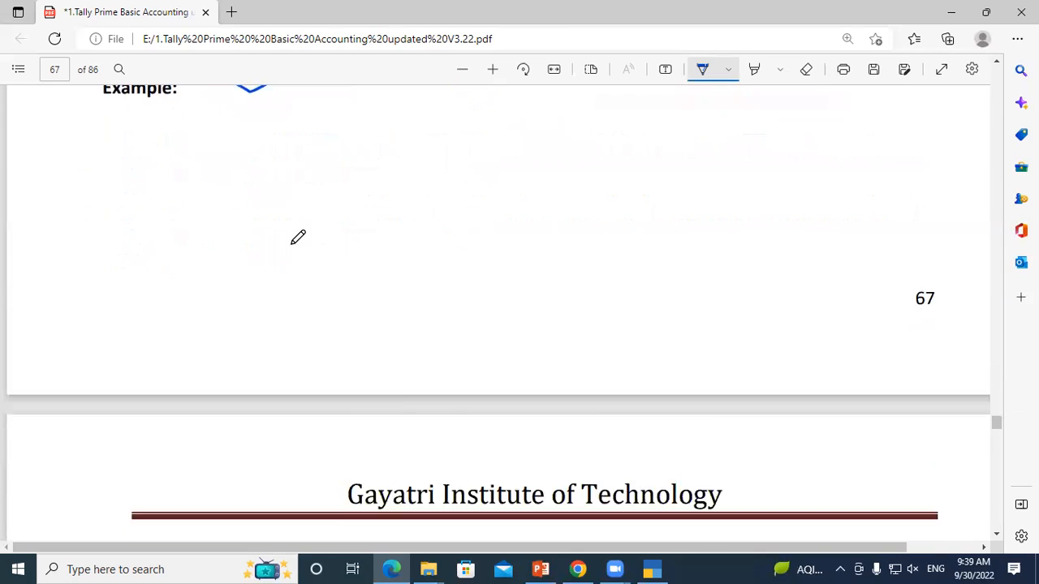
pyautogui.scroll(-2, 298, 237)
pyautogui.scroll(-1, 204, 235)
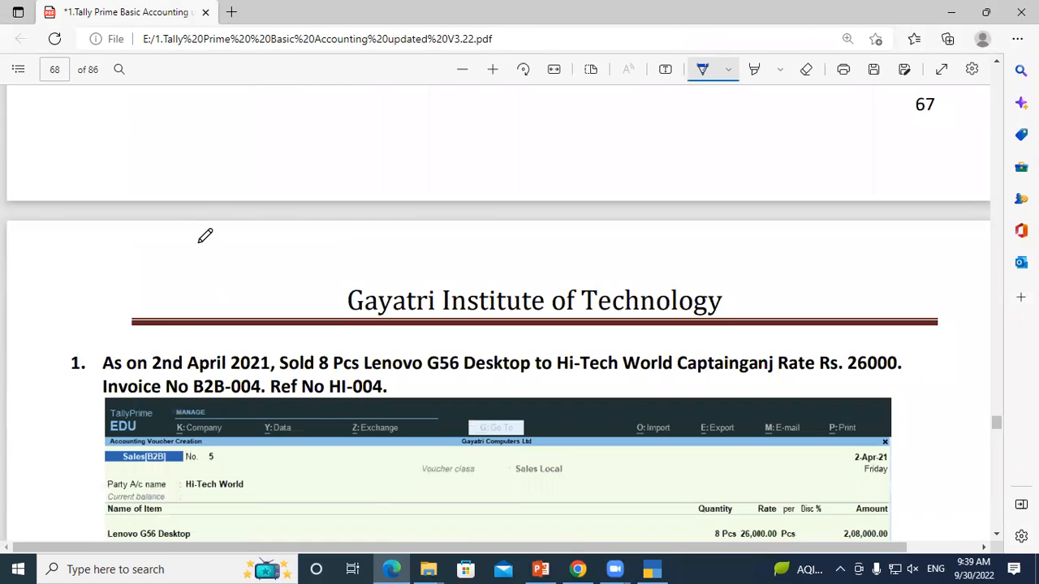
pyautogui.scroll(-1, 154, 324)
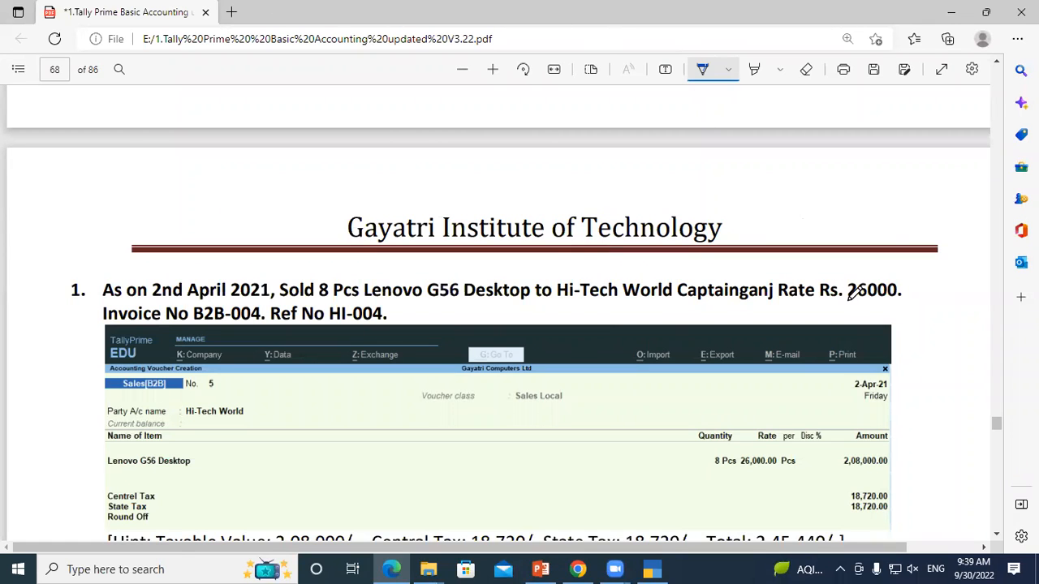
pyautogui.moveTo(852, 302); pyautogui.dragTo(905, 298)
pyautogui.moveTo(224, 331); pyautogui.dragTo(251, 318)
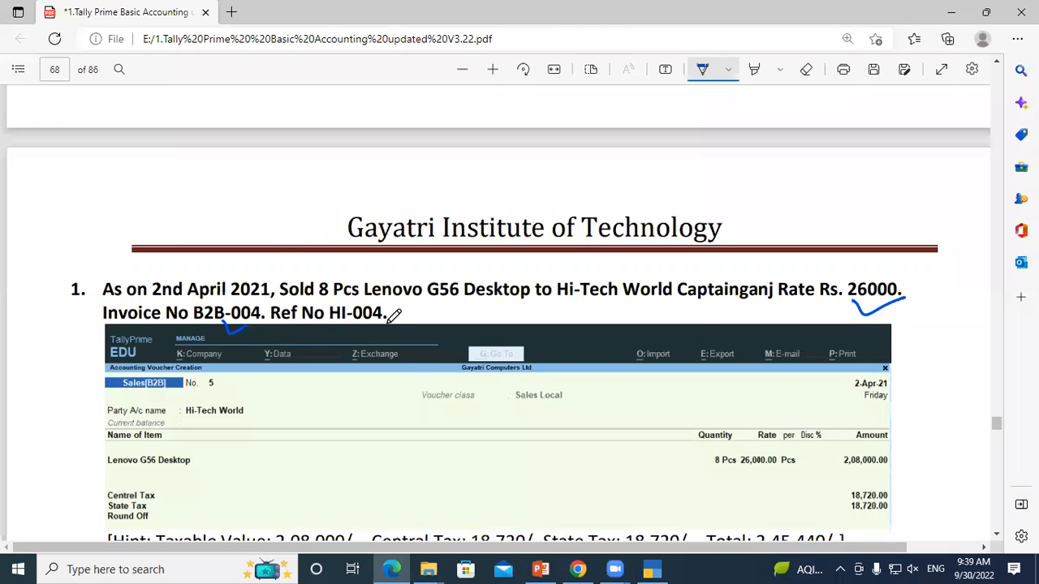
pyautogui.moveTo(389, 320); pyautogui.dragTo(434, 306)
pyautogui.moveTo(219, 323)
pyautogui.mouseDown()
pyautogui.moveTo(185, 323)
pyautogui.moveTo(223, 289)
pyautogui.moveTo(272, 308)
pyautogui.moveTo(243, 326)
pyautogui.mouseUp()
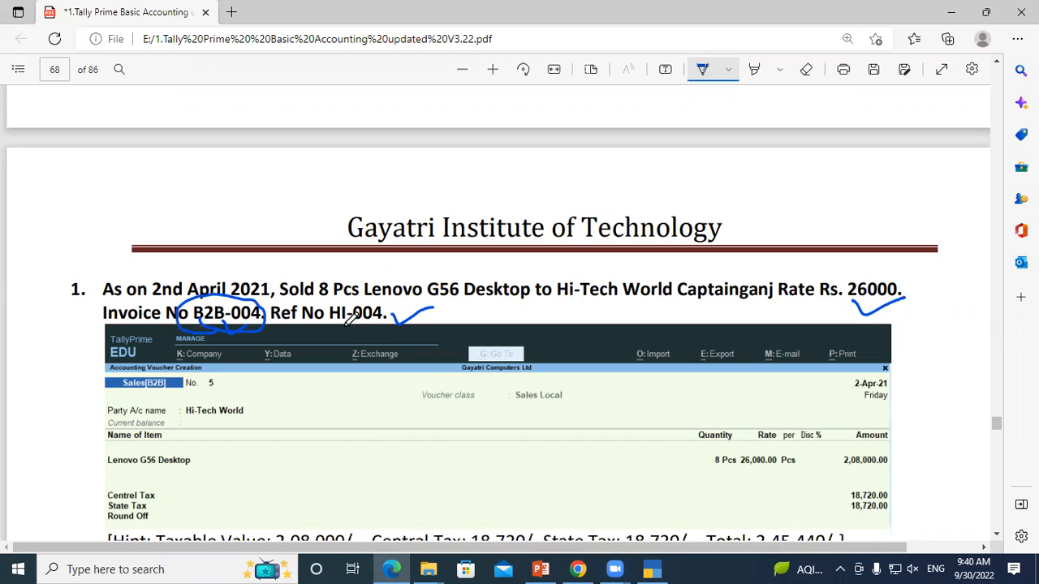
pyautogui.moveTo(345, 328)
pyautogui.mouseDown()
pyautogui.moveTo(322, 294)
pyautogui.moveTo(396, 291)
pyautogui.moveTo(374, 331)
pyautogui.moveTo(345, 328)
pyautogui.mouseUp()
pyautogui.moveTo(399, 311); pyautogui.dragTo(435, 302)
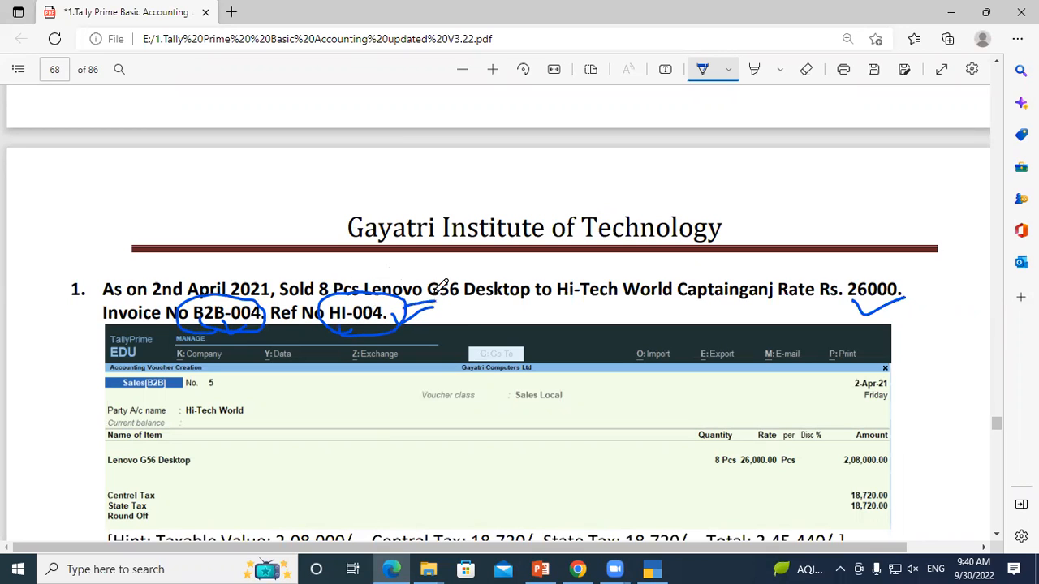
pyautogui.moveTo(619, 304); pyautogui.dragTo(724, 256)
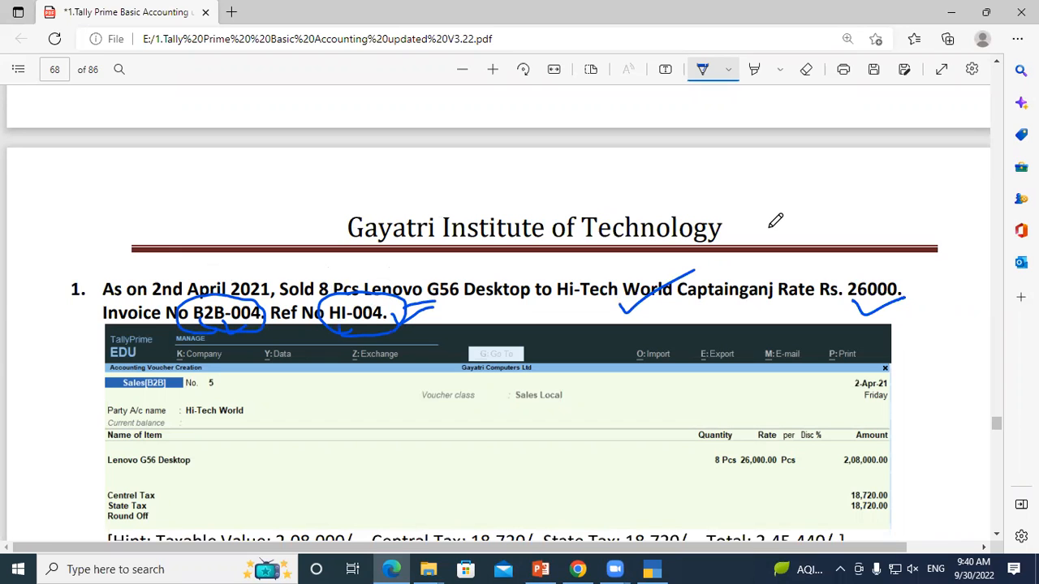
# - Add a tick after example 1's reference number and tick the invoice number in example 2 on page 68
pyautogui.scroll(-3, 384, 240)
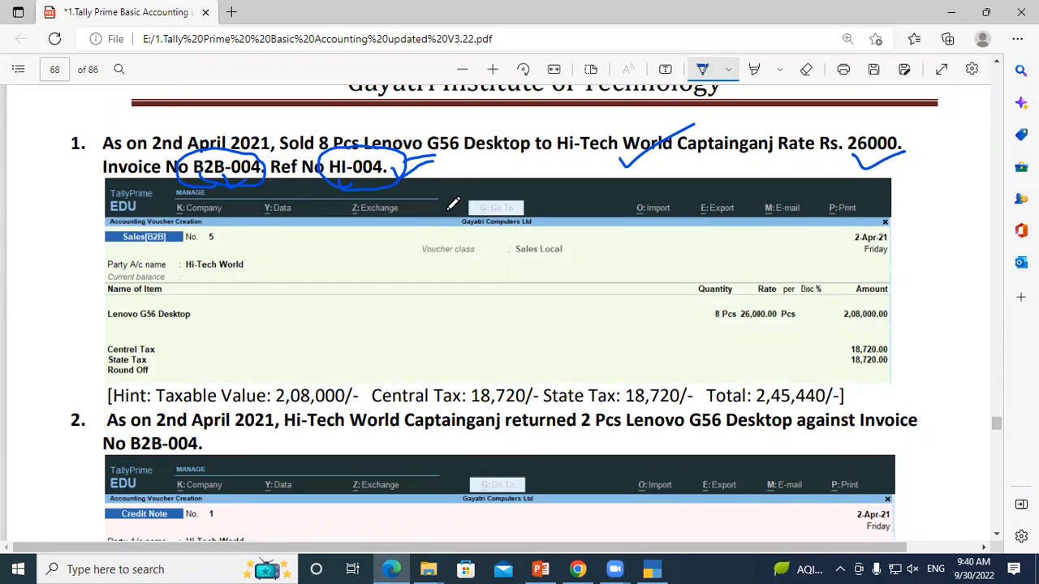
pyautogui.scroll(2, 369, 224)
pyautogui.moveTo(460, 242)
pyautogui.mouseDown()
pyautogui.moveTo(460, 251)
pyautogui.moveTo(546, 237)
pyautogui.mouseUp()
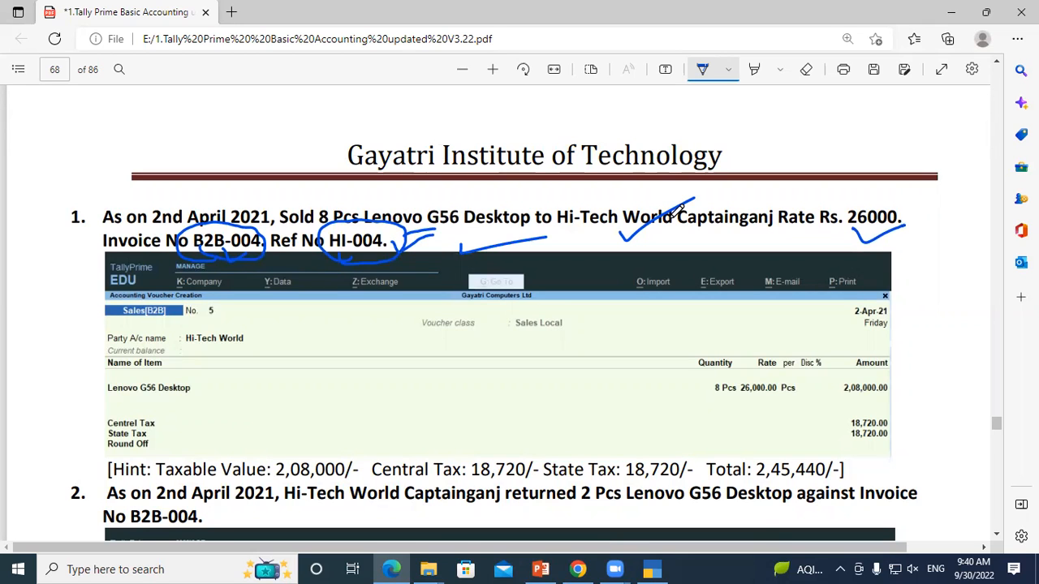
pyautogui.scroll(-2, 556, 171)
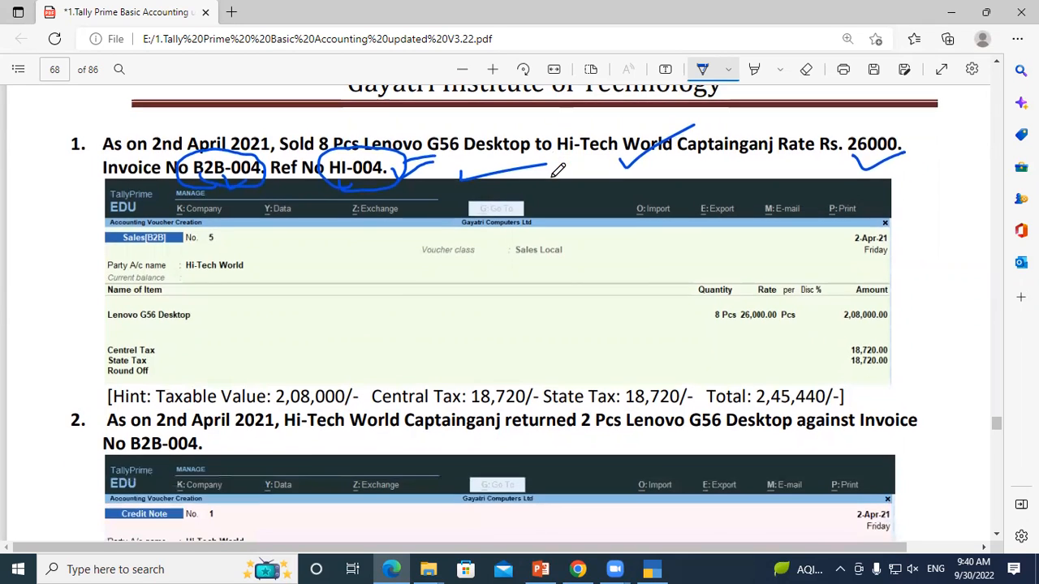
pyautogui.scroll(2, 476, 301)
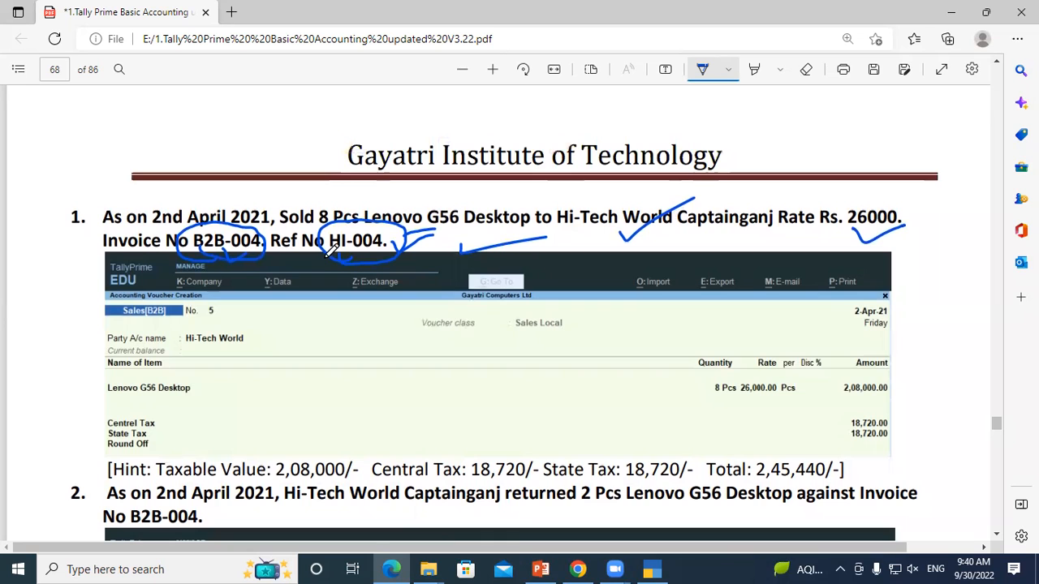
pyautogui.scroll(-4, 194, 255)
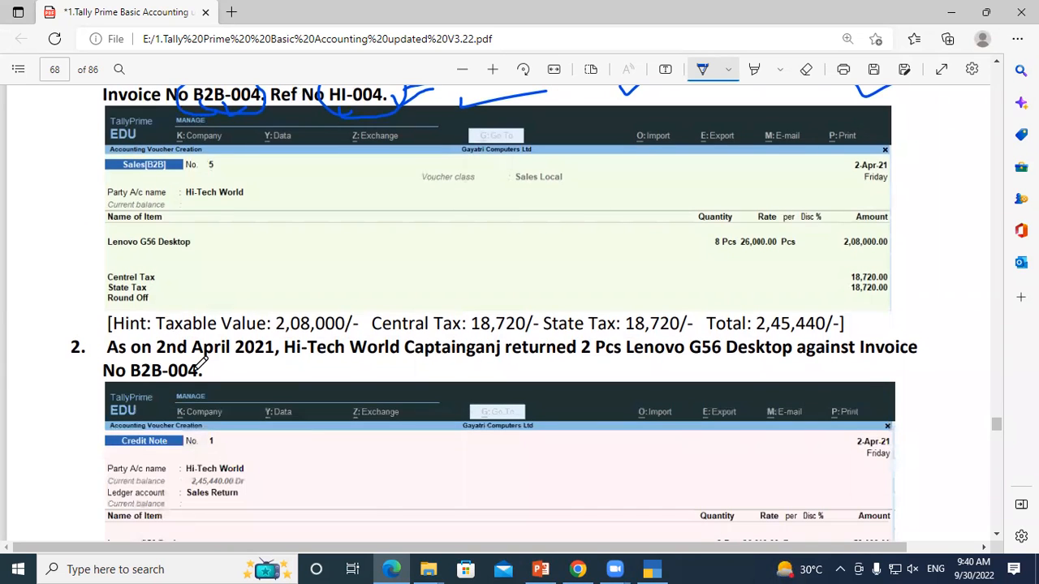
pyautogui.moveTo(159, 372); pyautogui.dragTo(173, 363)
pyautogui.scroll(4, 522, 182)
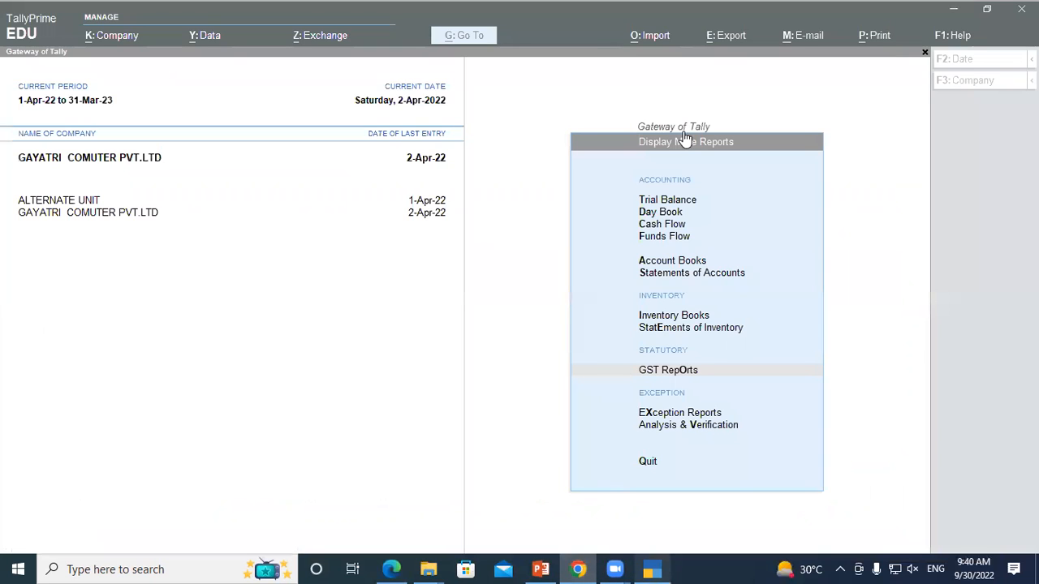
# - Switch to TallyPrime and start a Sales B2B voucher with the Sales Local voucher class
pyautogui.click(532, 198)
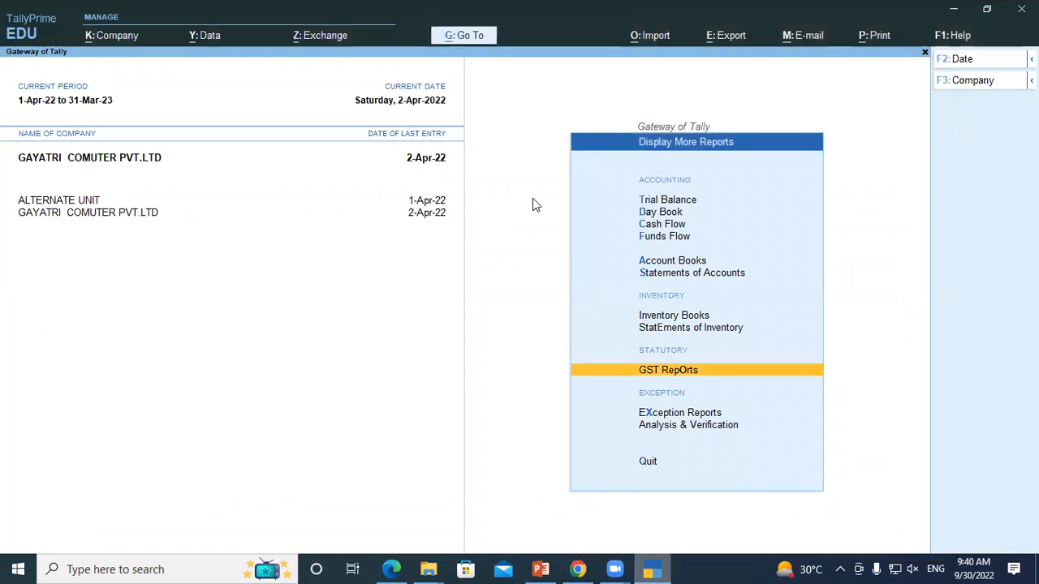
pyautogui.press('Escape')
pyautogui.click(664, 260)
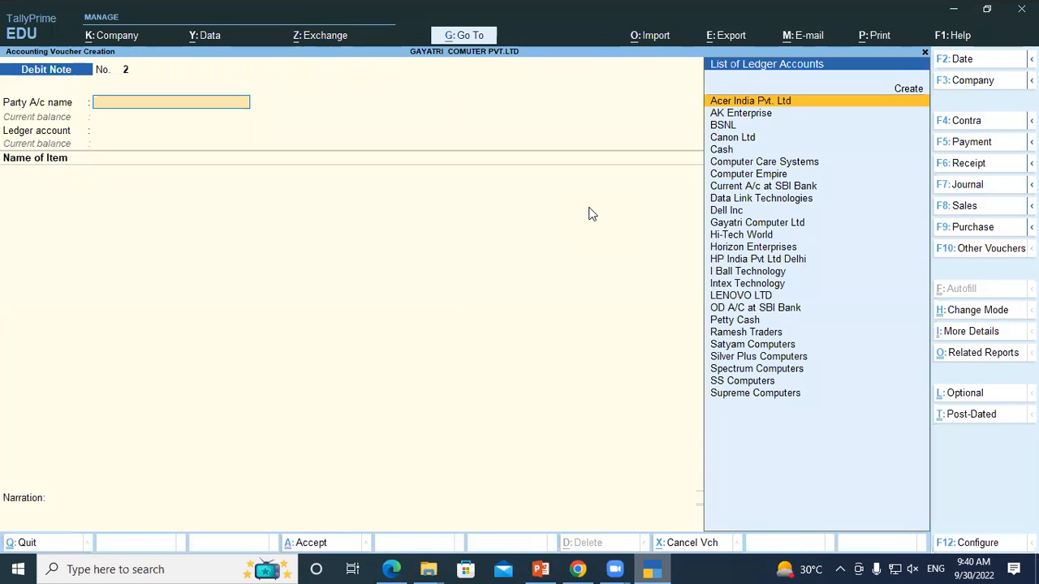
pyautogui.click(590, 209)
pyautogui.press('F8')
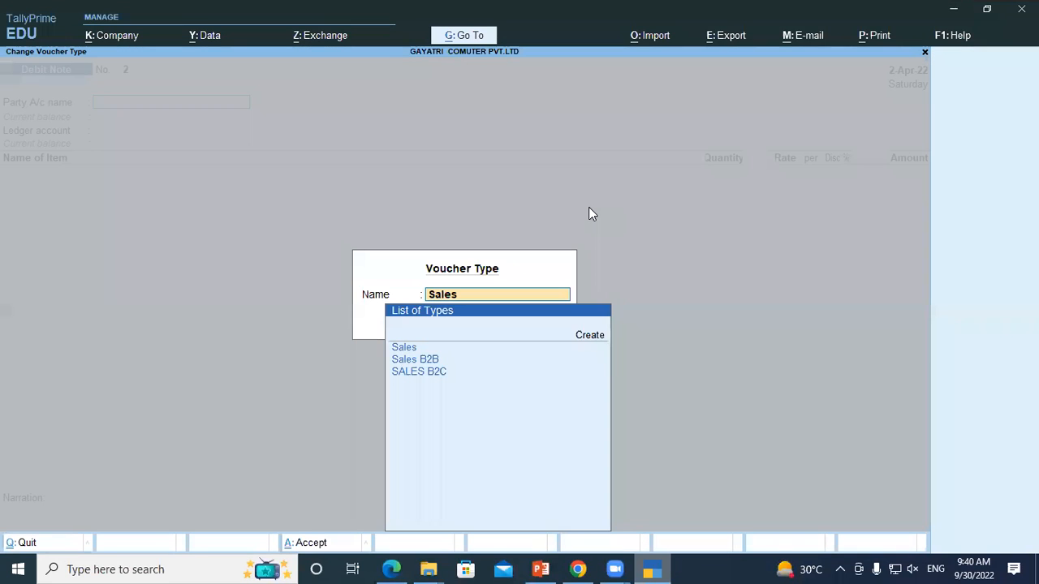
pyautogui.press('Down')
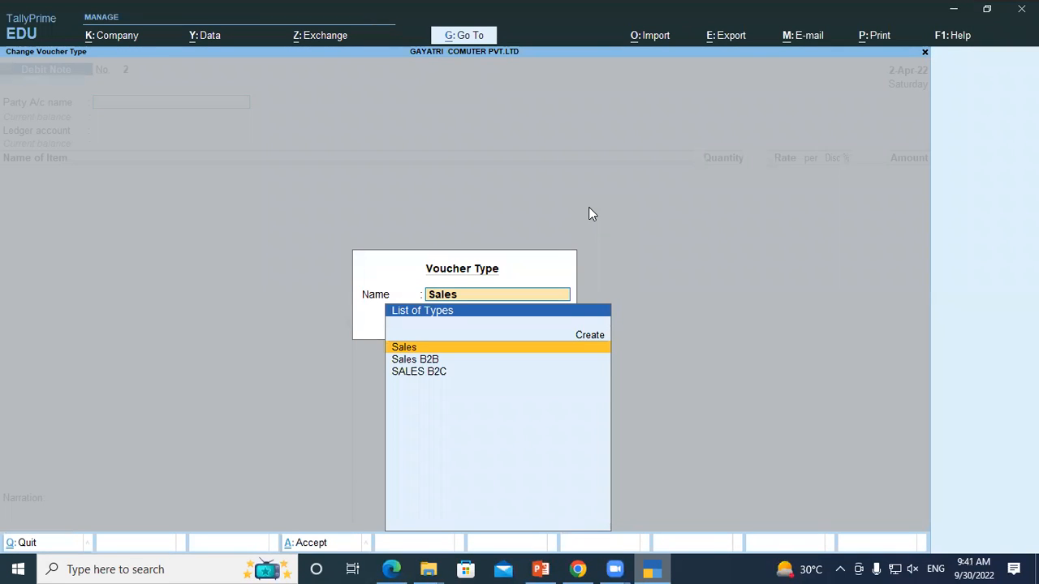
pyautogui.press('Down')
pyautogui.press('Return')
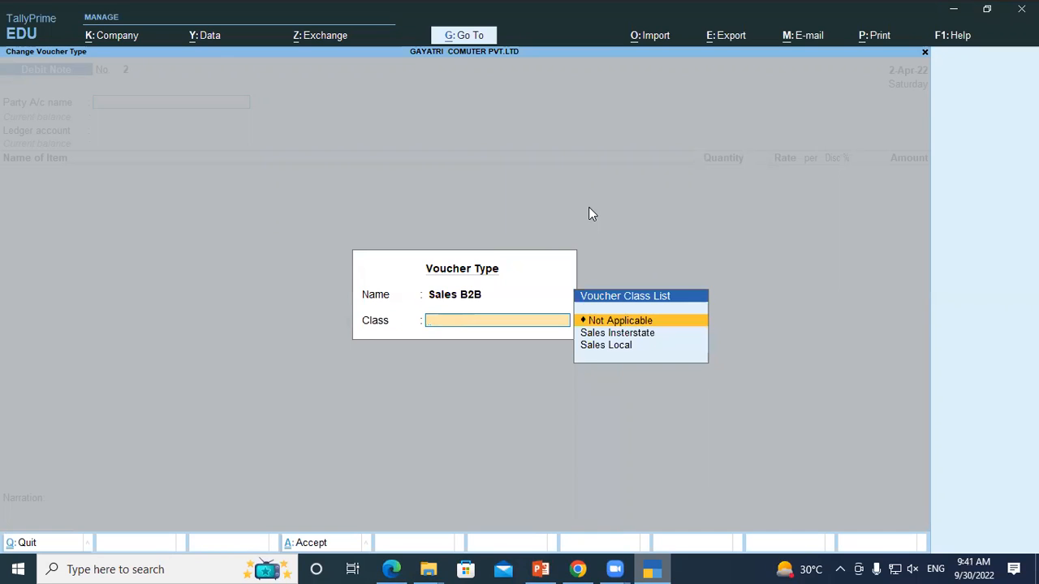
pyautogui.press('Down')
pyautogui.press('Down')
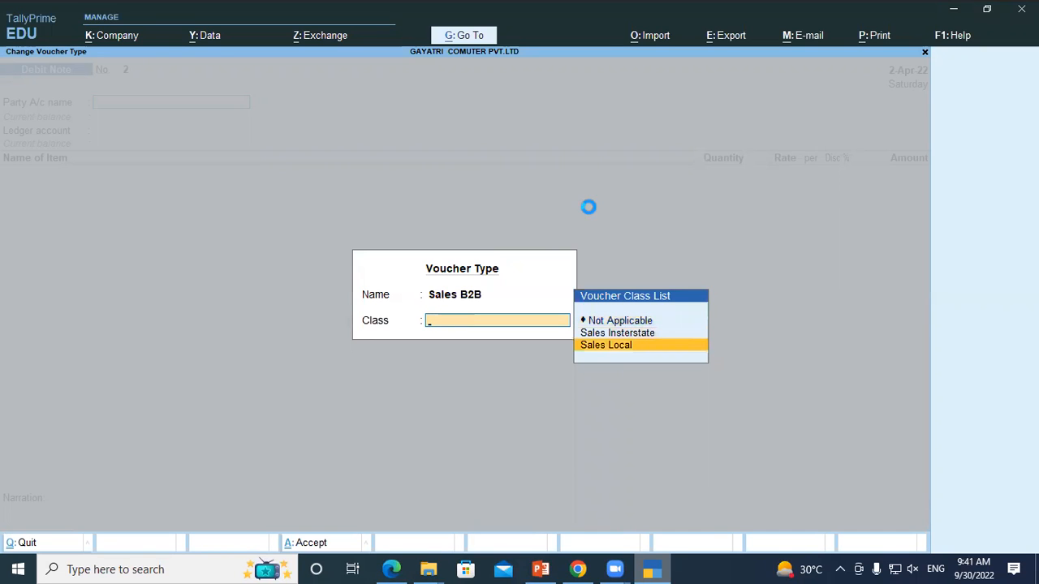
pyautogui.press('Return')
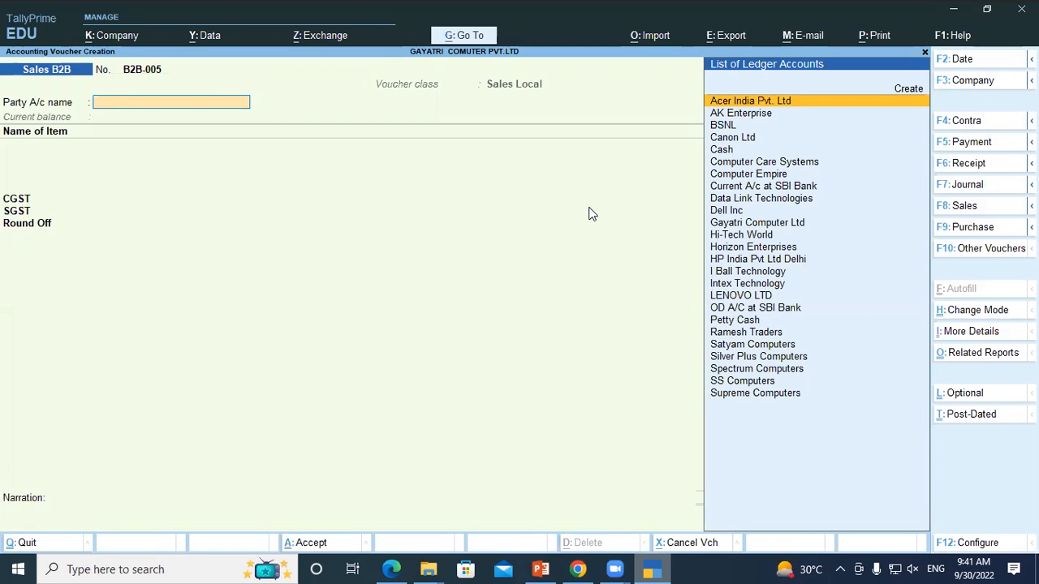
# - Choose Hi-Tech World as the sales voucher's party and accept its prefilled details with Uttar Pradesh as the state
pyautogui.write('Hi')
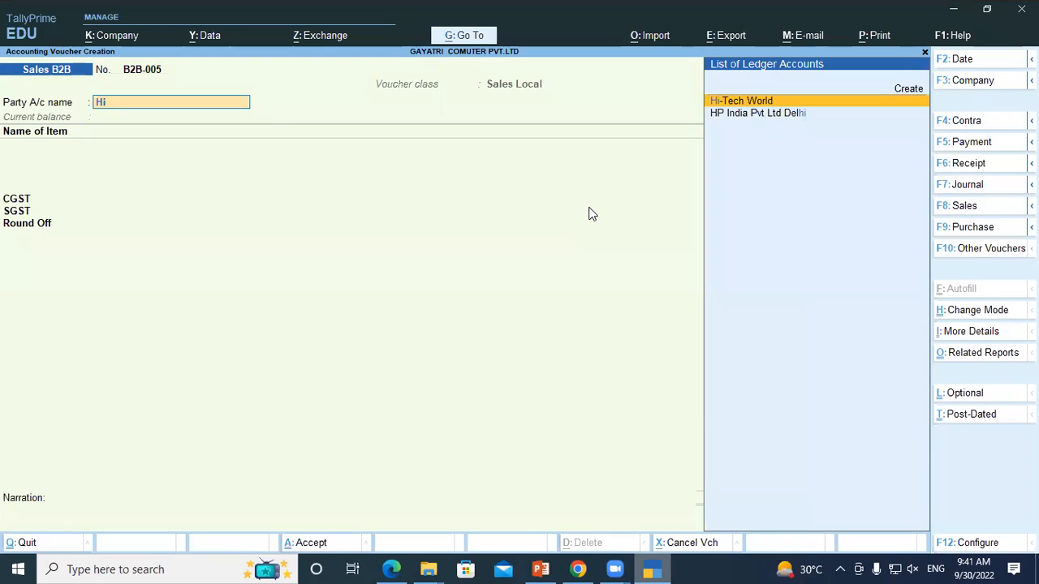
pyautogui.press('Return')
pyautogui.press('Return')
pyautogui.press('Return')
pyautogui.press('Return')
pyautogui.press('Return')
pyautogui.press('Return')
pyautogui.press('Return')
pyautogui.press('Return')
pyautogui.press('Return')
pyautogui.press('Return')
pyautogui.press('Return')
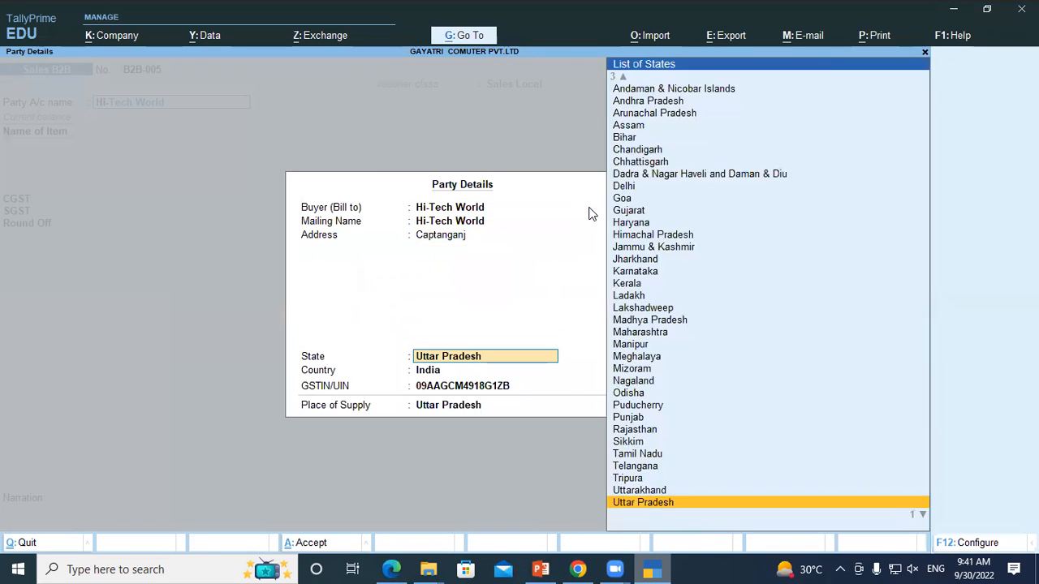
pyautogui.press('Return')
pyautogui.press('Return')
pyautogui.press('Return')
pyautogui.press('Return')
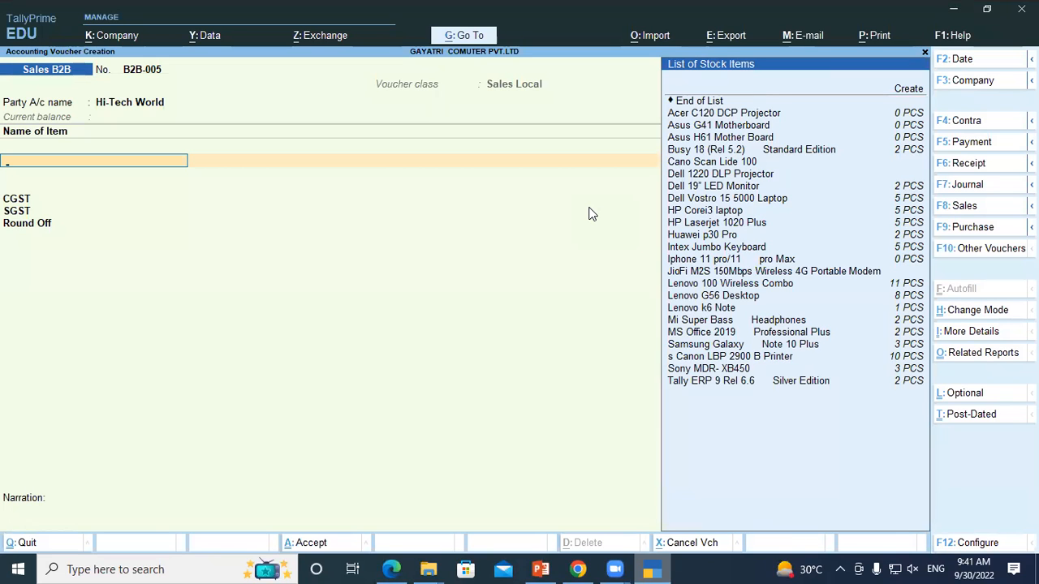
# - Switch to the PDF notes in Edge and check the item, quantity and rate of example 1 on page 68
pyautogui.press('ctrl')
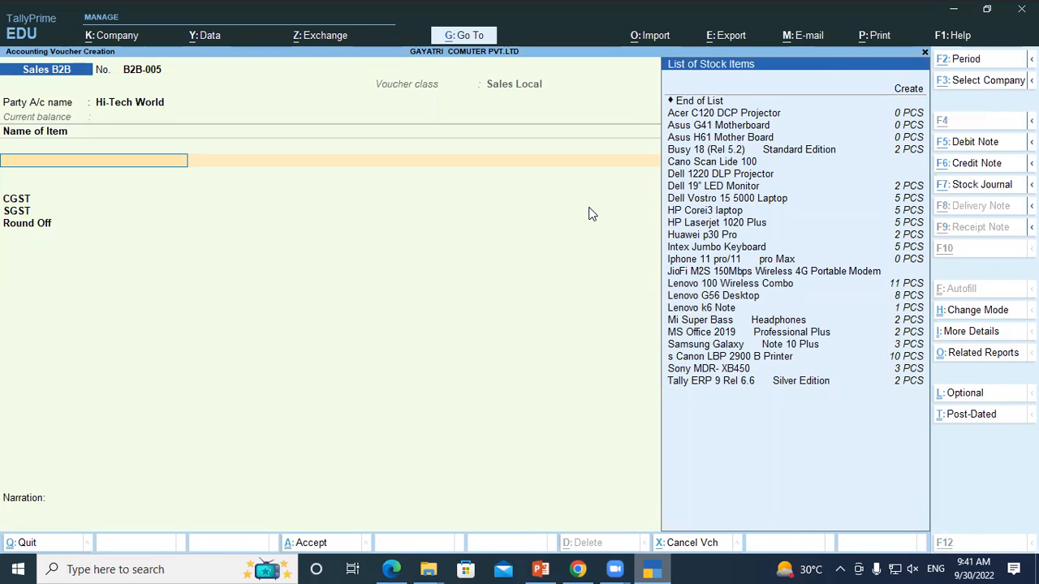
pyautogui.hotkey('alt', 'Tab')
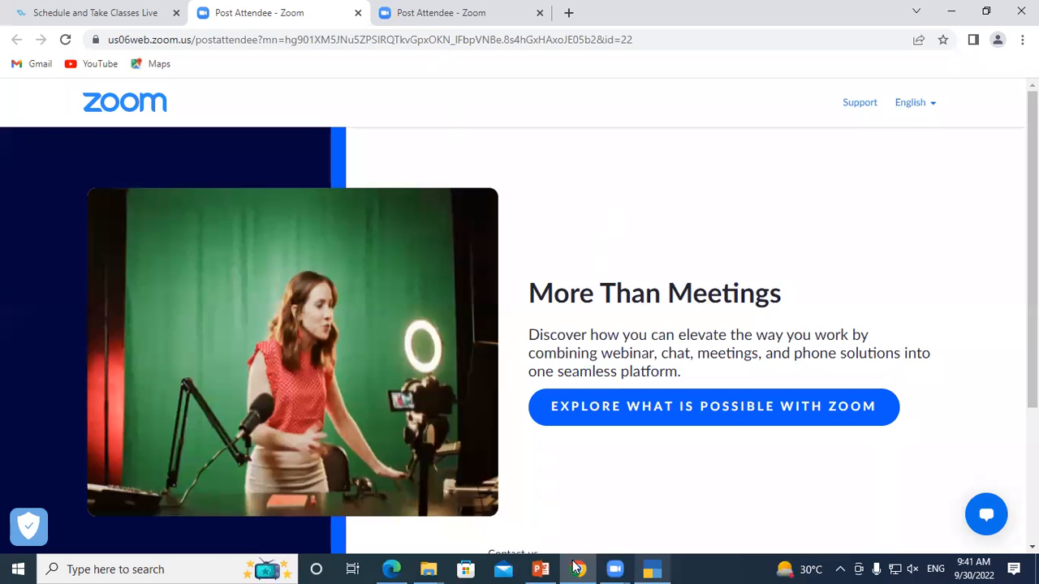
pyautogui.click(391, 569)
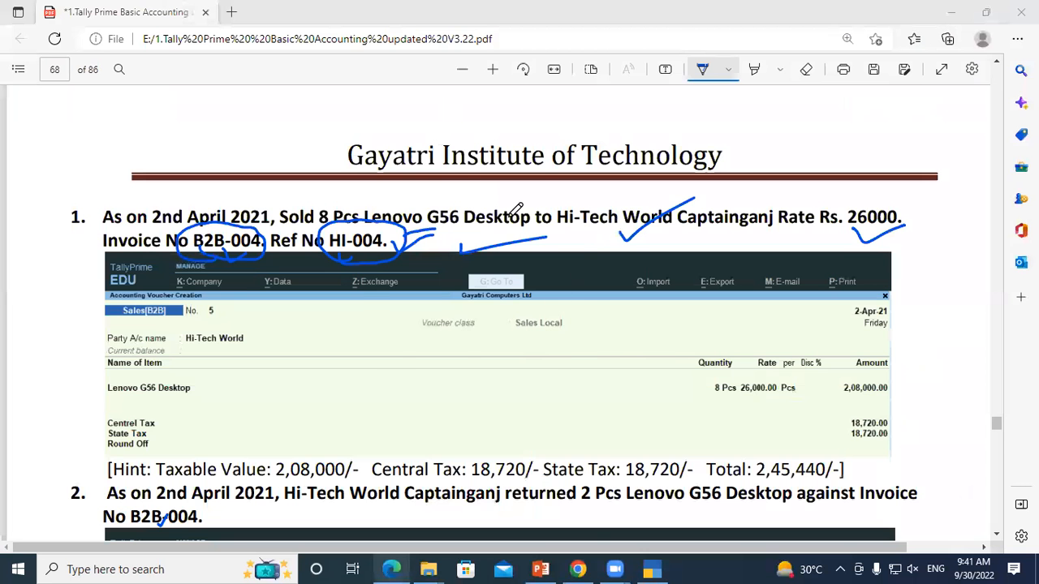
# - Switch back to TallyPrime and choose Lenovo G56 Desktop as the sales voucher's item, leaving its description blank
pyautogui.hotkey('alt', 'Tab')
pyautogui.click(982, 9)
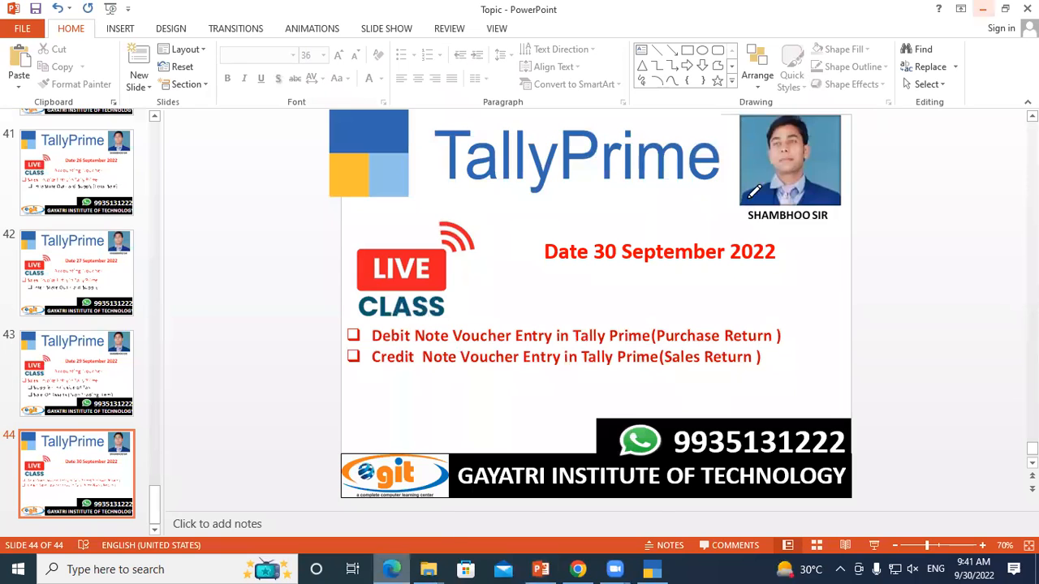
pyautogui.hotkey('alt', 'Tab')
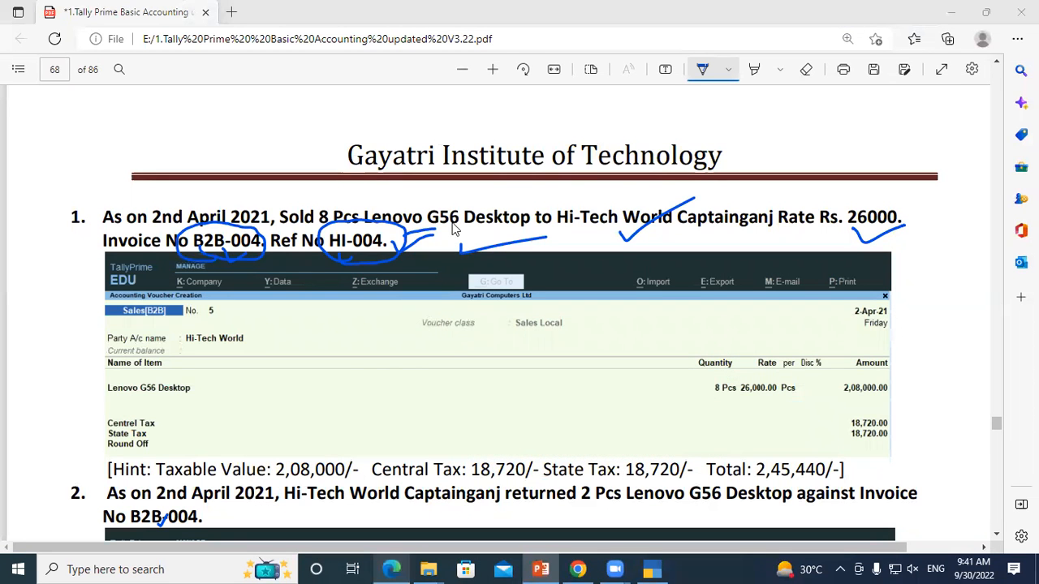
pyautogui.hotkey('alt', 'Tab')
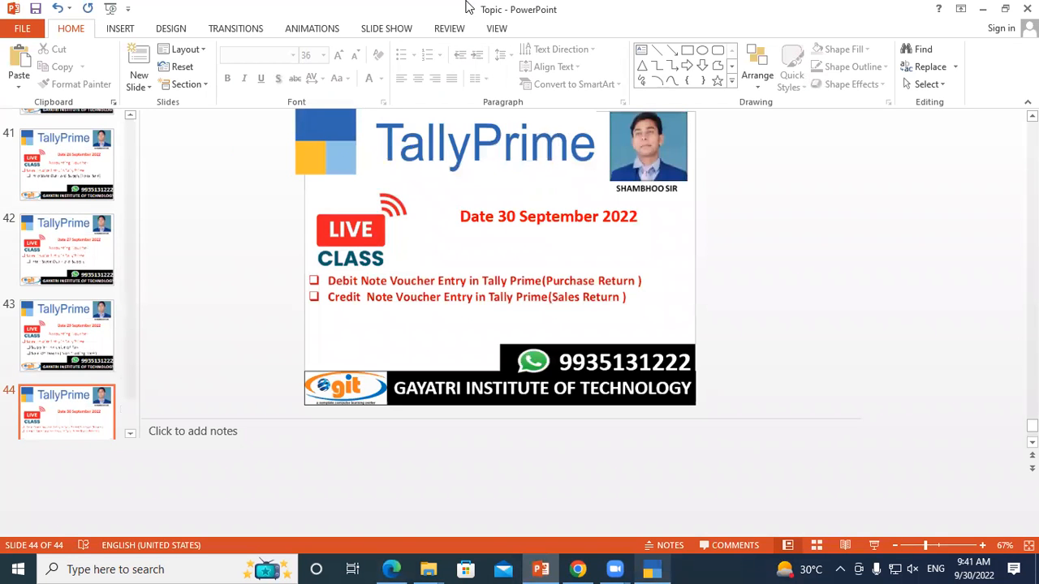
pyautogui.click(983, 12)
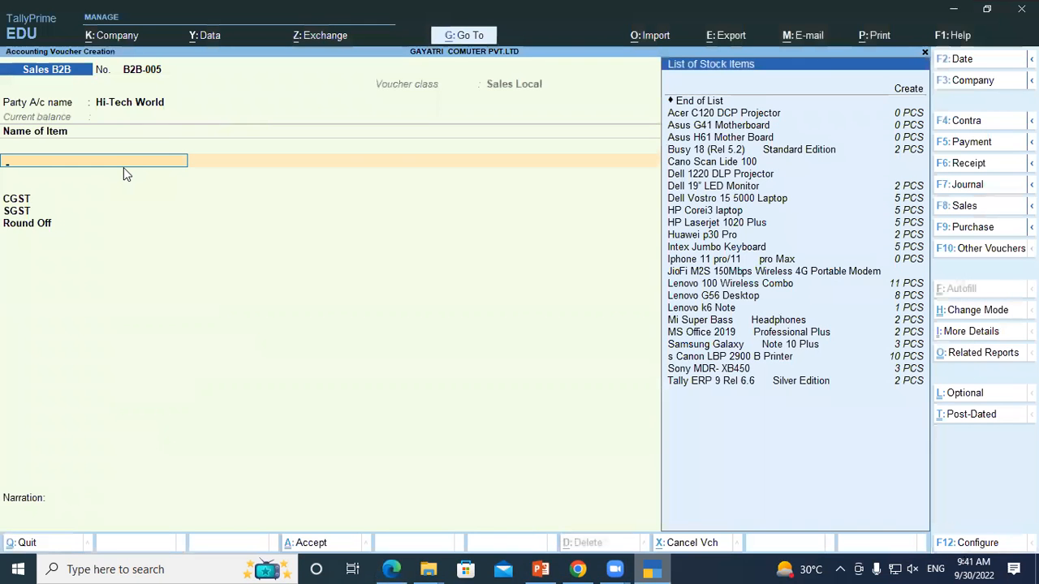
pyautogui.write('Len')
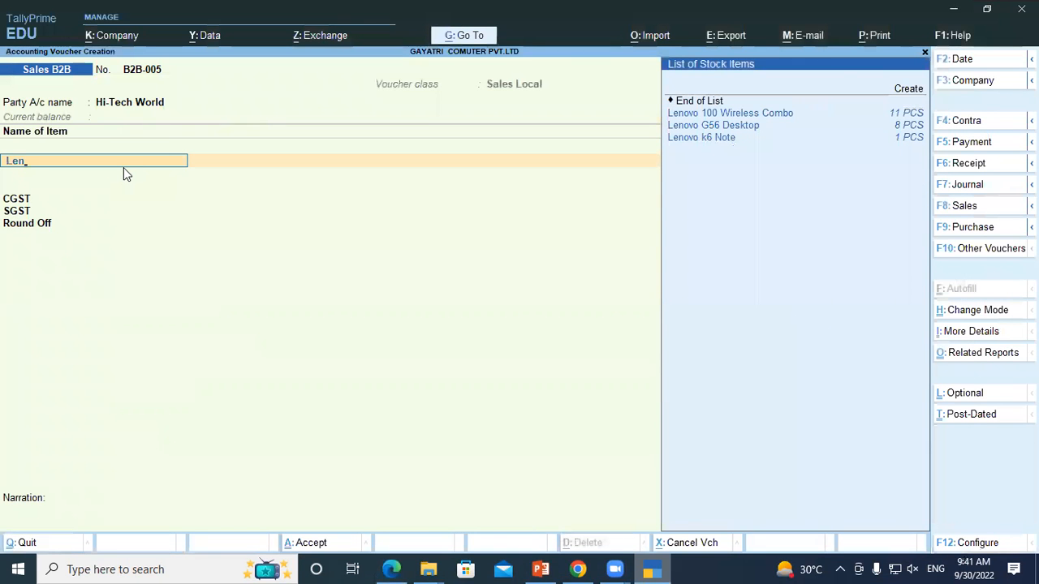
pyautogui.press('Down')
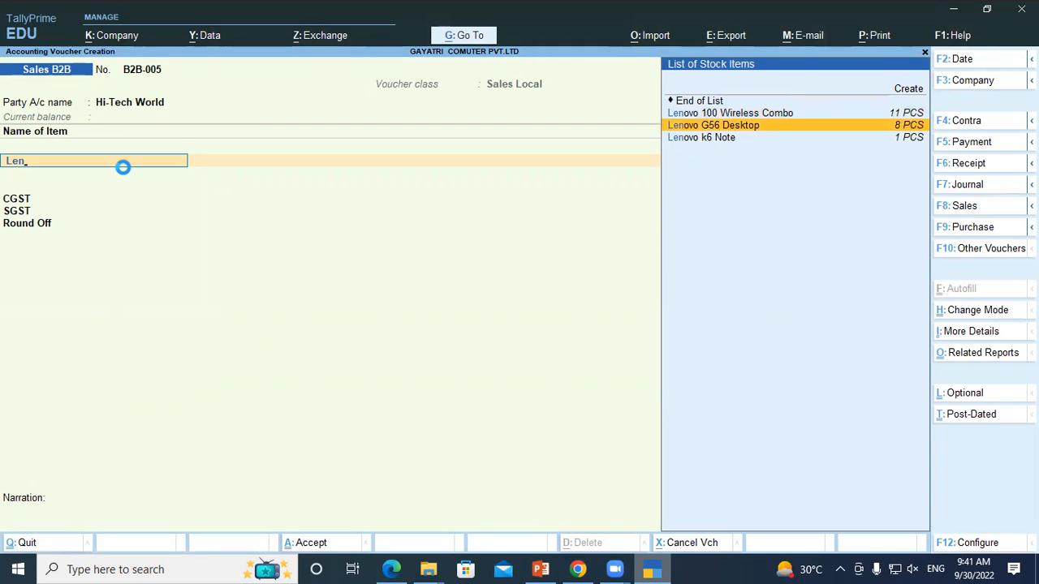
pyautogui.press('Return')
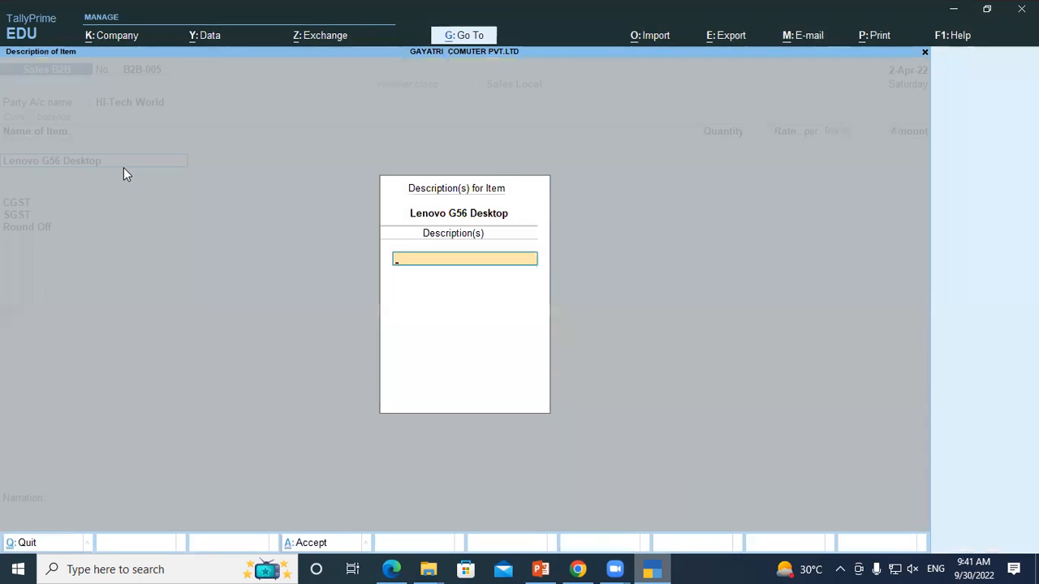
pyautogui.press('Return')
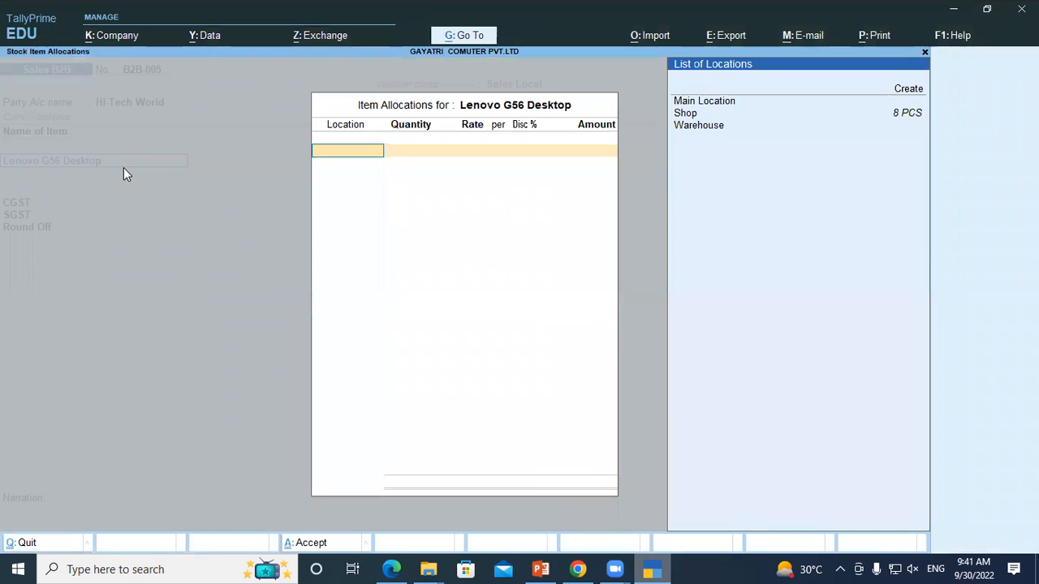
# - Allocate 8 PCS of the Lenovo G56 Desktop from the Shop location at a rate of 26,000
pyautogui.press('Down')
pyautogui.press('Return')
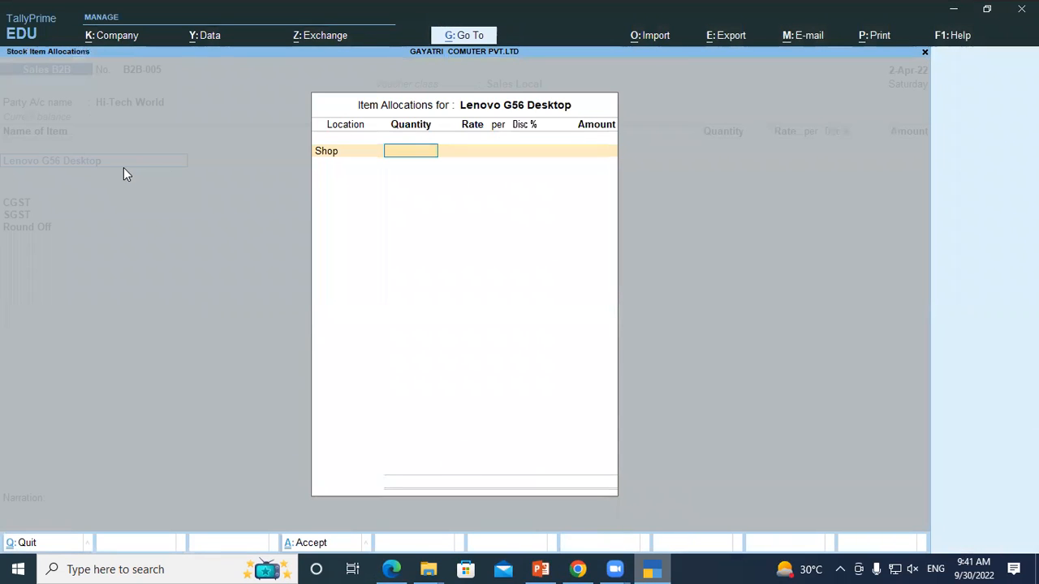
pyautogui.write('8')
pyautogui.press('Return')
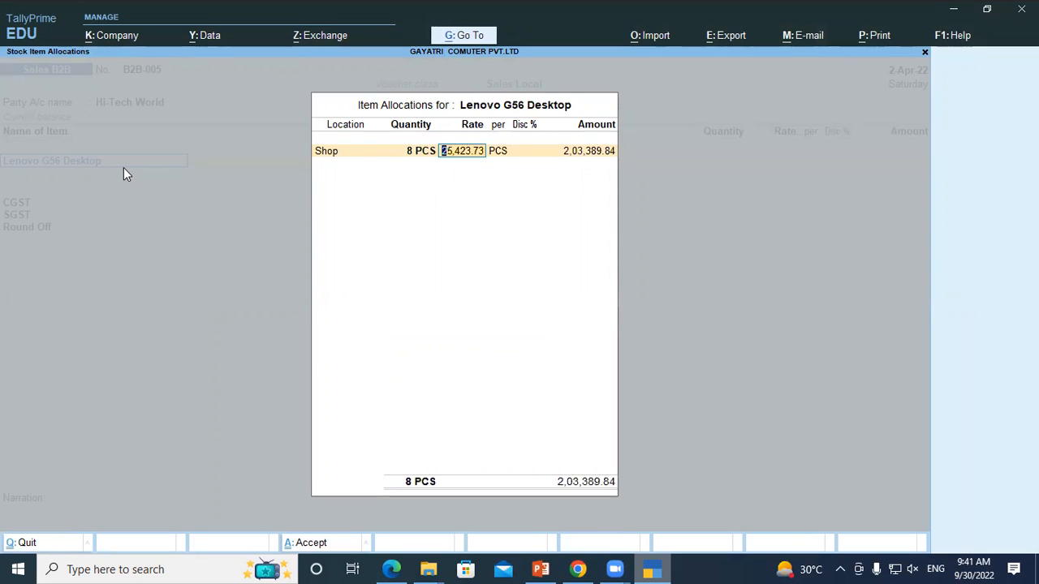
pyautogui.write('26000')
pyautogui.press('Return')
pyautogui.press('Return')
pyautogui.press('Return')
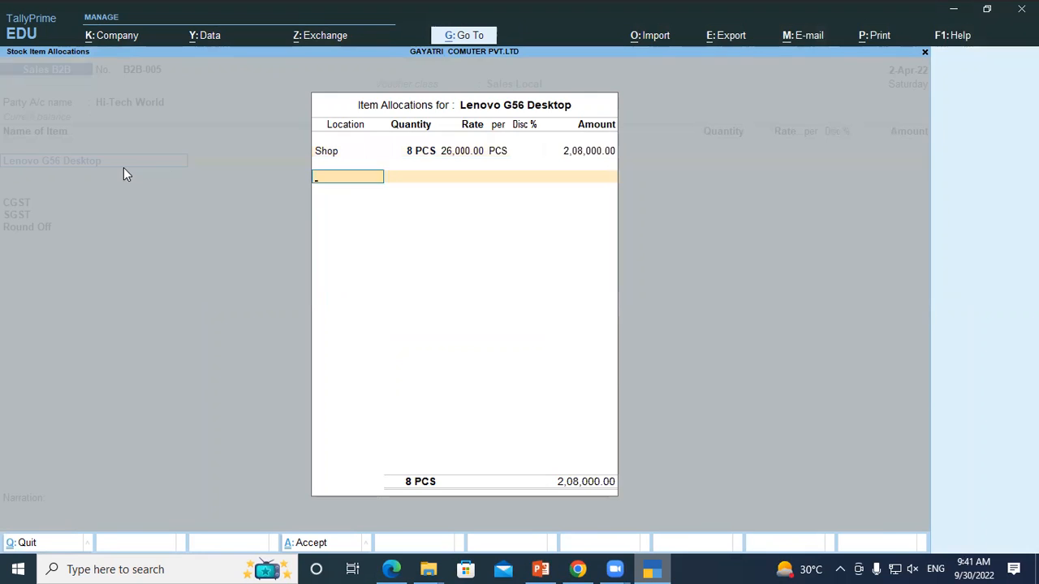
pyautogui.press('Return')
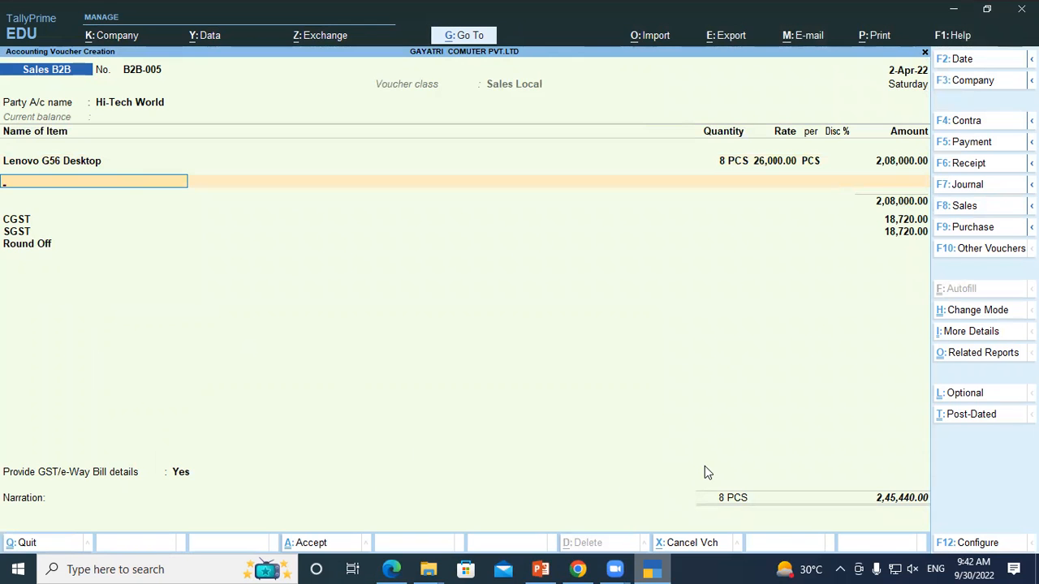
# - End the item list, set Provide GST/e-Way Bill details to No and leave the narration blank
pyautogui.press('Return')
pyautogui.press('Return')
pyautogui.press('Escape')
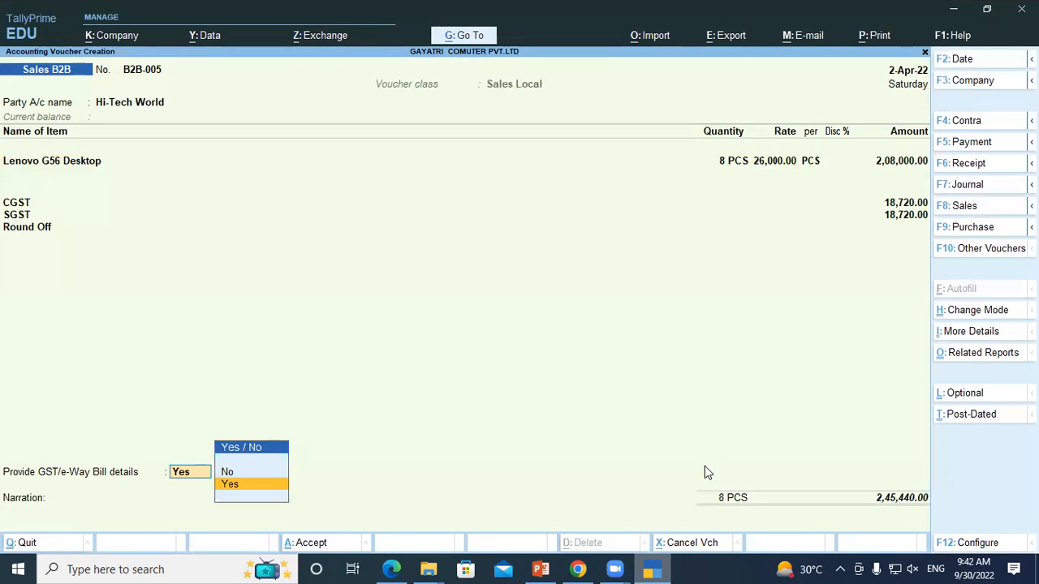
pyautogui.press('Up')
pyautogui.press('Return')
pyautogui.press('Return')
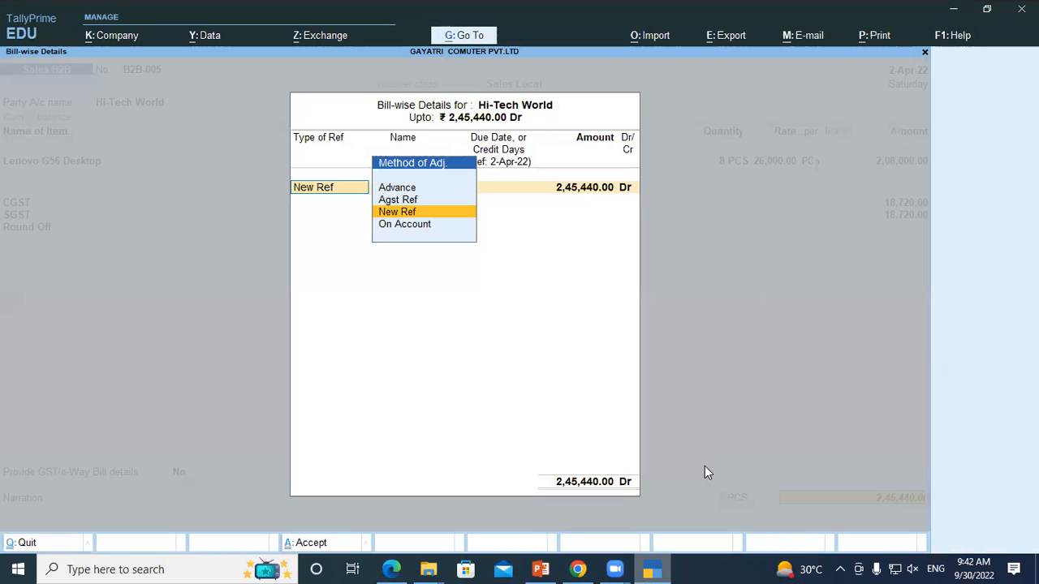
# - Record the bill as New Ref B2B-005, save the sales voucher and decline sending its details for e-Way Bill generation
pyautogui.press('Return')
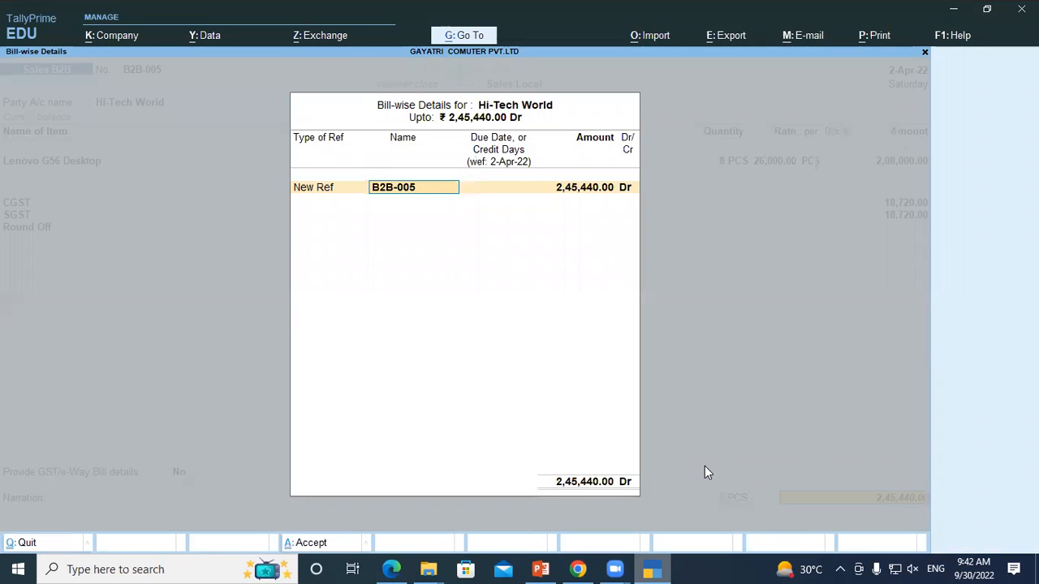
pyautogui.press('Return')
pyautogui.press('Return')
pyautogui.press('Return')
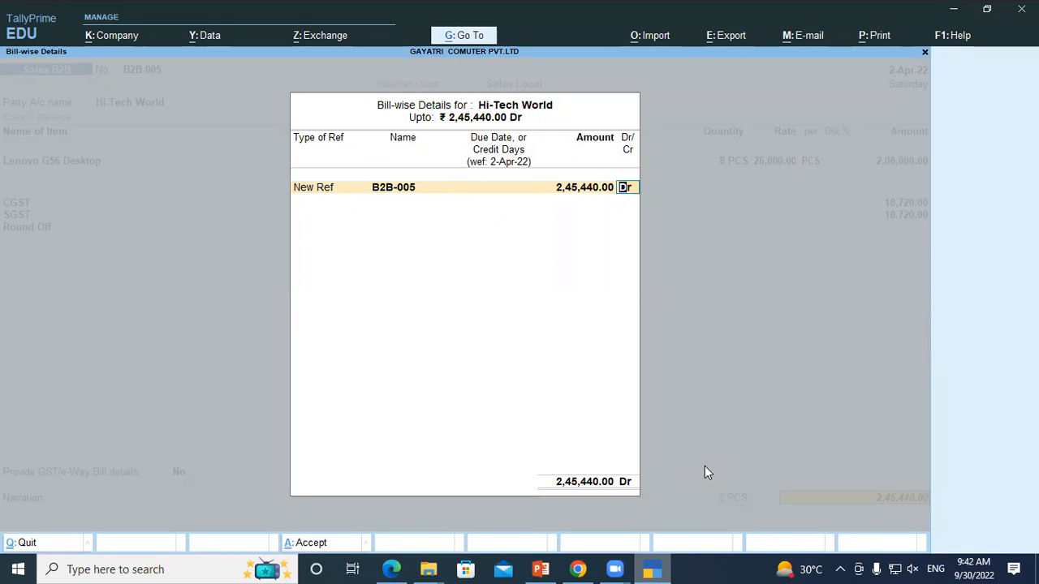
pyautogui.press('Return')
pyautogui.press('Return')
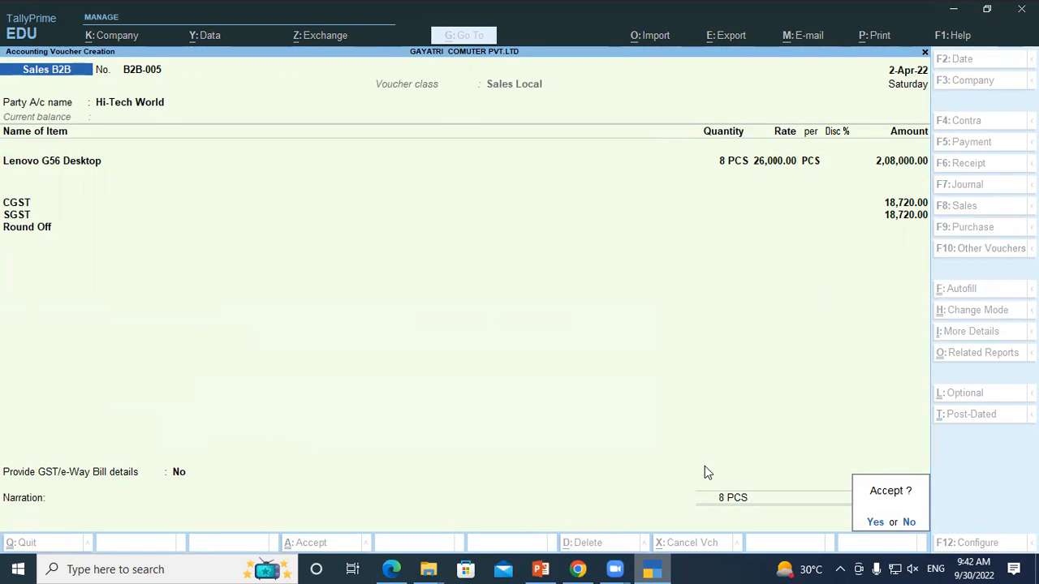
pyautogui.press('Return')
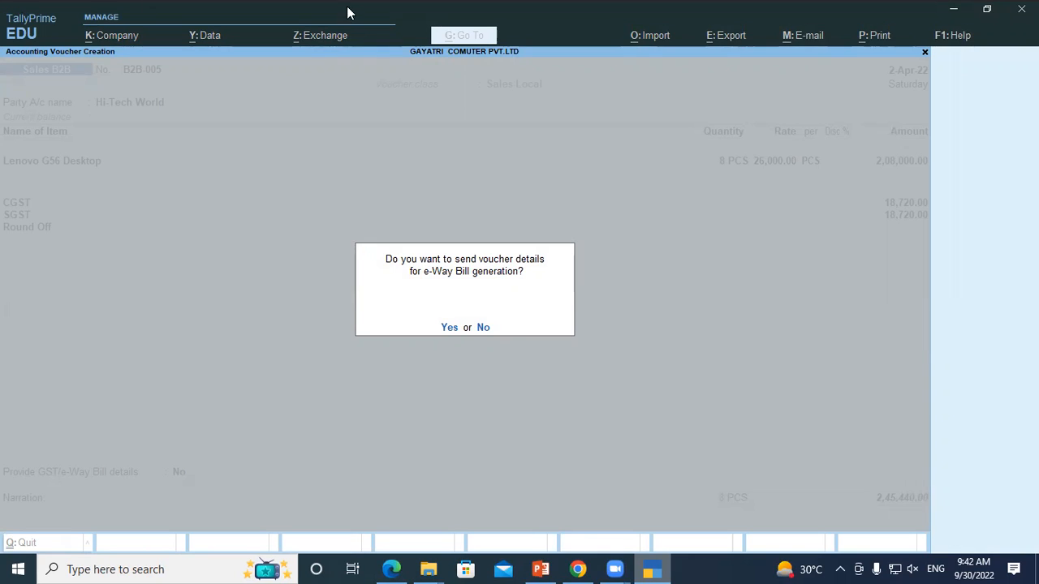
pyautogui.click(479, 327)
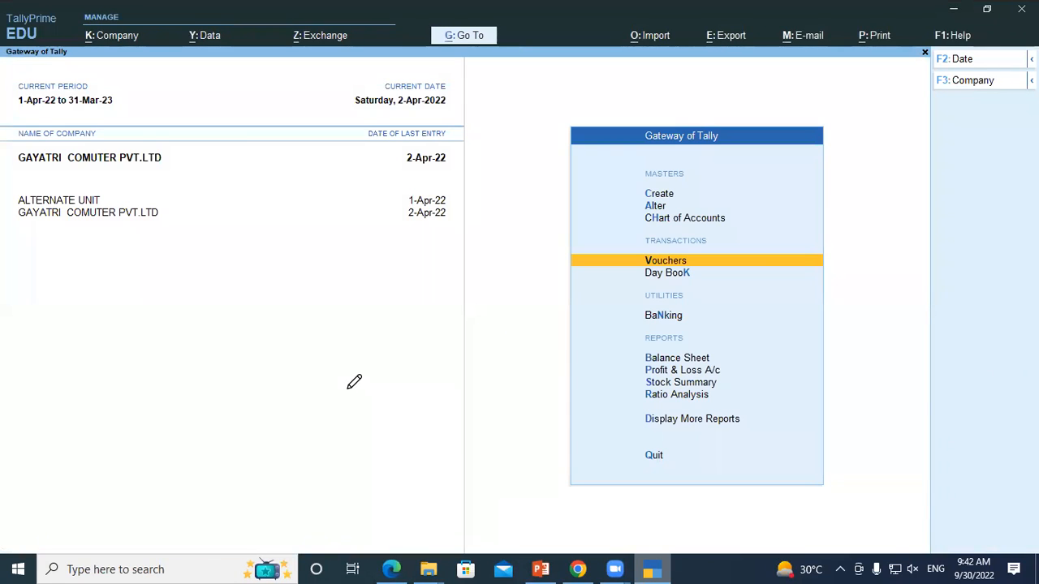
# - Switch to the PDF notes in Edge, review example 2's sales return on page 68 and add a pen stroke after its invoice number
pyautogui.hotkey('alt', 'Tab')
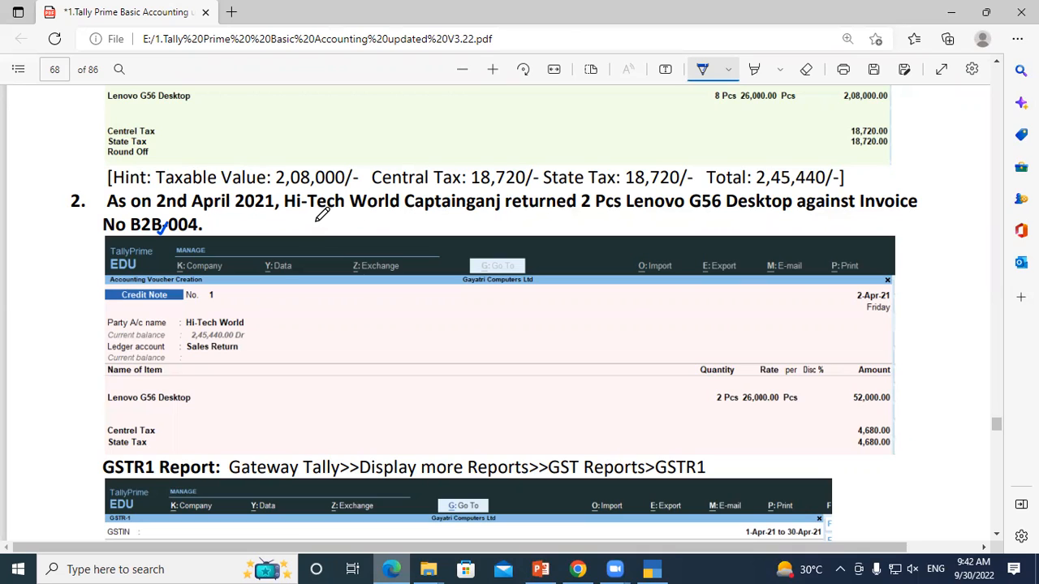
pyautogui.scroll(-10, 322, 212)
pyautogui.scroll(-2, 322, 225)
pyautogui.scroll(10, 322, 225)
pyautogui.moveTo(202, 226); pyautogui.dragTo(237, 218)
# - Switch to TallyPrime and start a Credit Note voucher with Hi-Tech World as the party
pyautogui.click(650, 569)
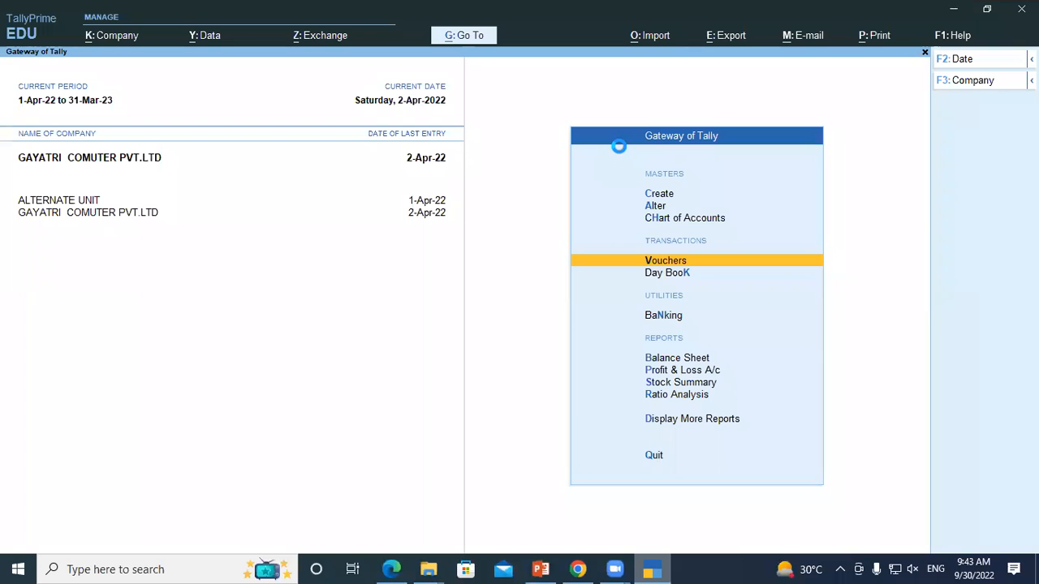
pyautogui.press('Return')
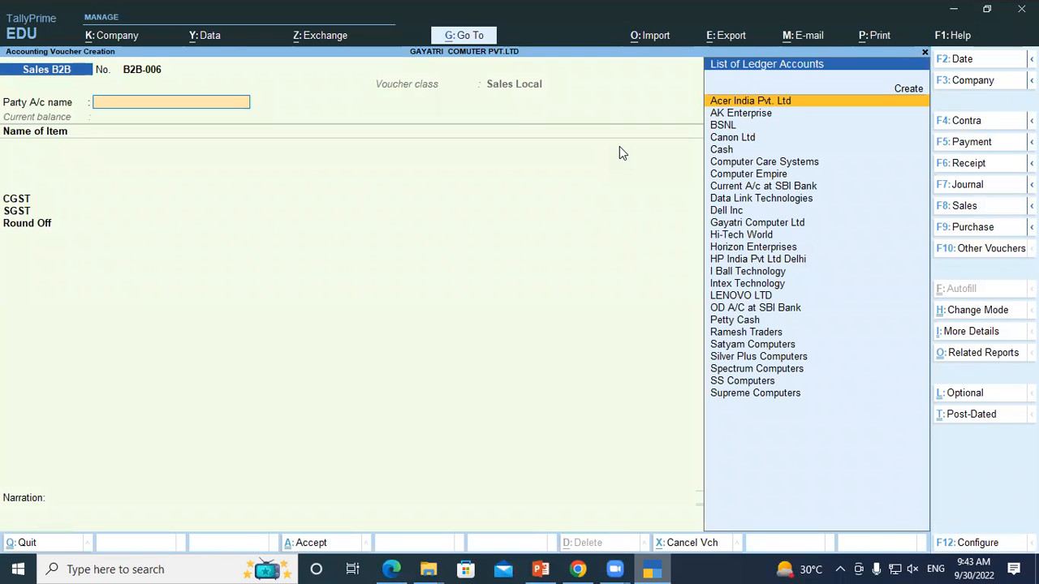
pyautogui.press('alt')
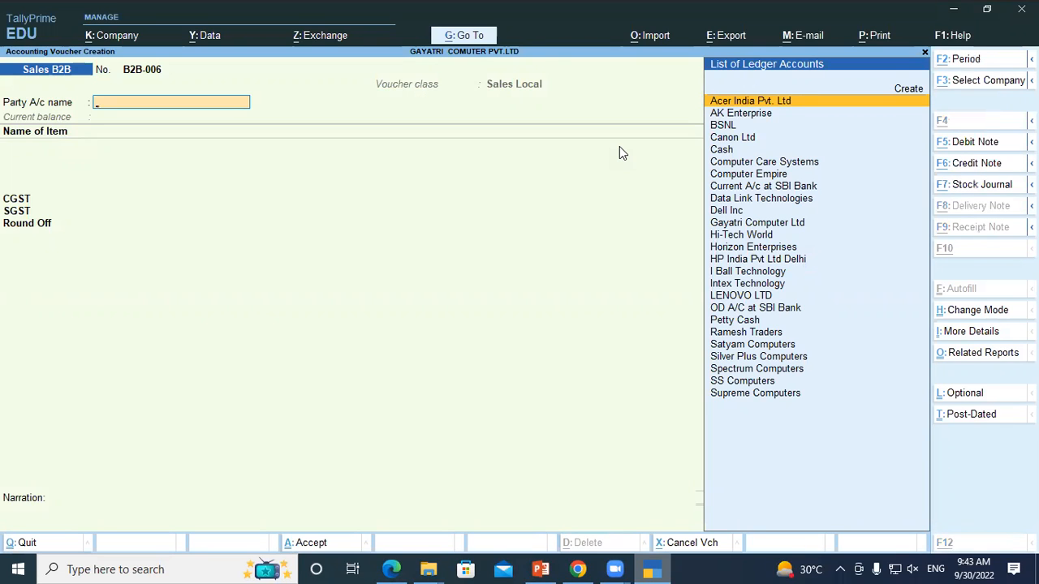
pyautogui.hotkey('alt', 'F6')
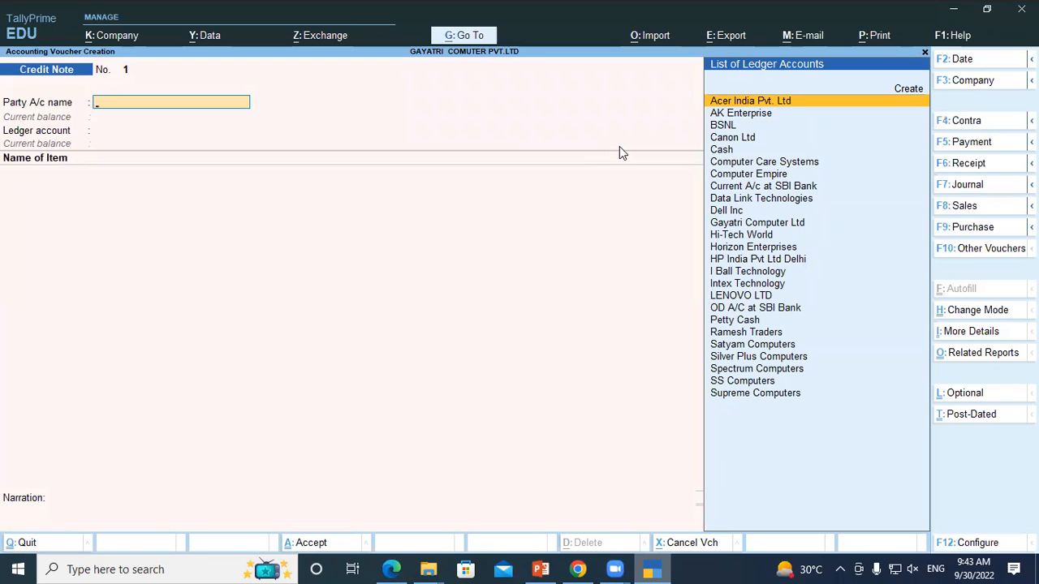
pyautogui.write('Hi')
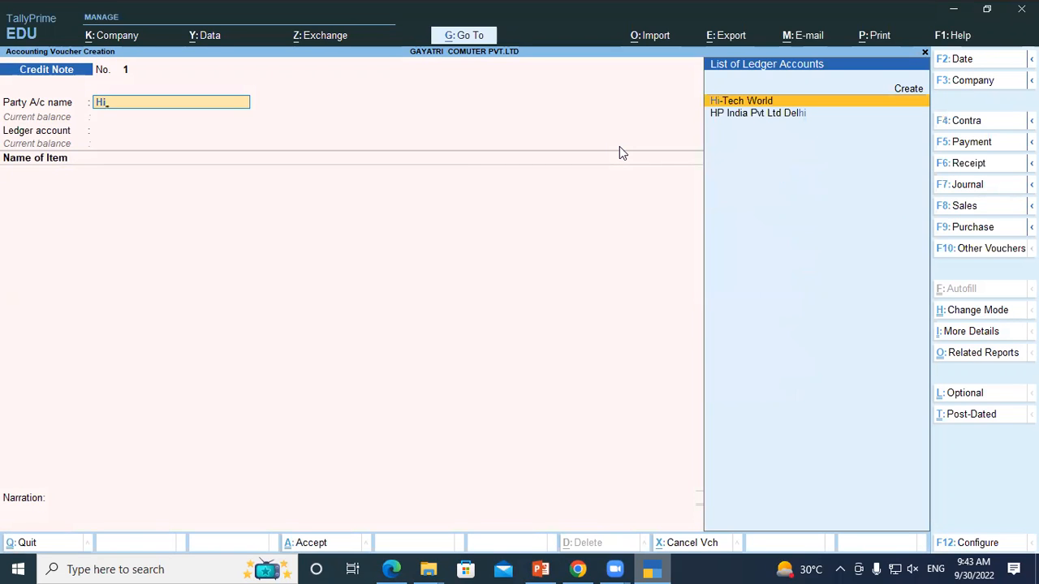
pyautogui.press('Return')
pyautogui.press('Return')
pyautogui.press('Return')
pyautogui.press('Return')
pyautogui.press('Return')
pyautogui.press('Return')
pyautogui.press('Return')
pyautogui.press('Return')
pyautogui.press('Return')
pyautogui.press('Return')
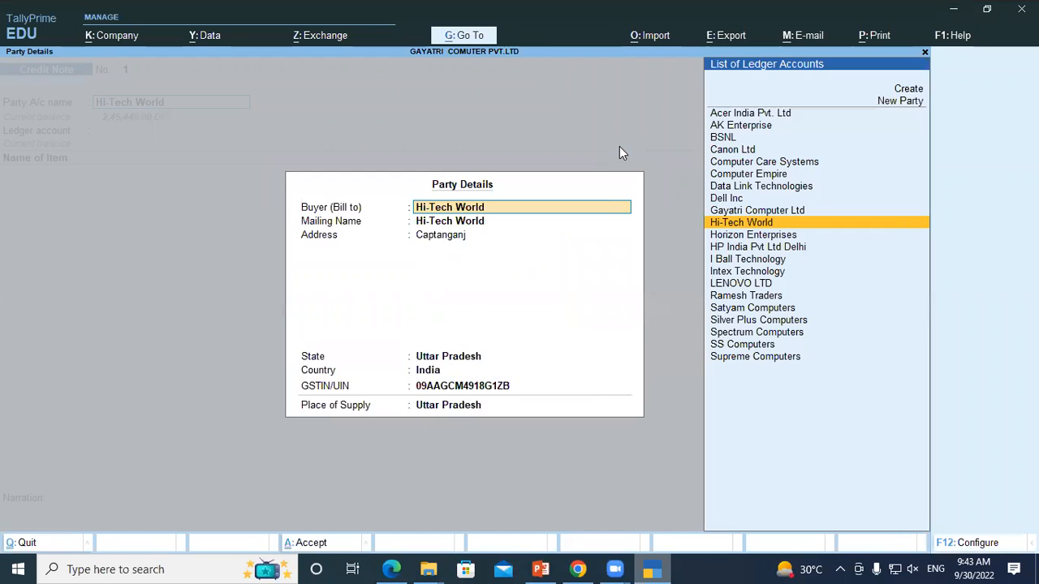
pyautogui.press('Escape')
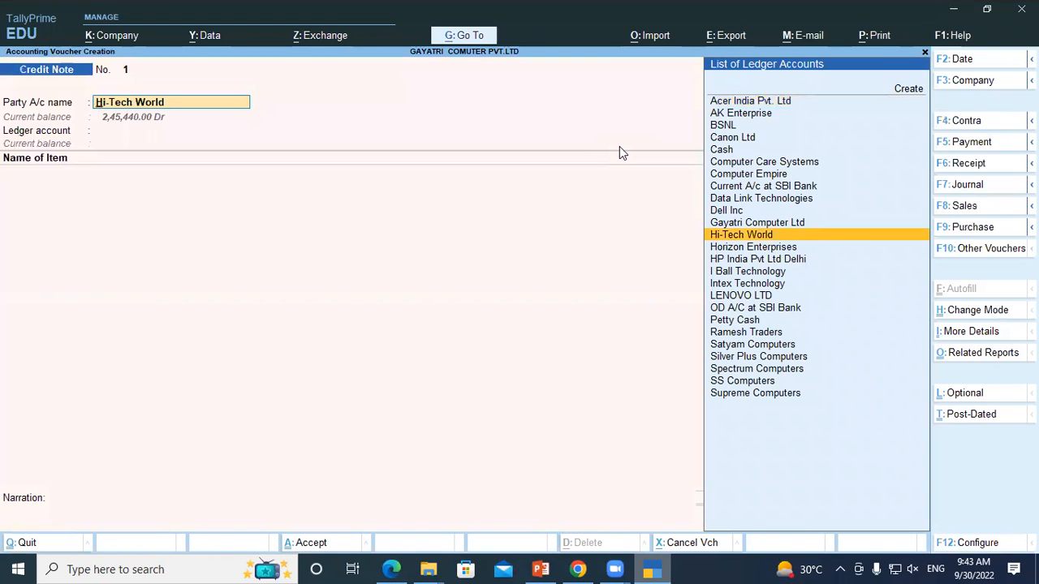
# - Enter B2b-005 as the credit note's original invoice number with the date 2-Apr-22, leaving the dispatch details blank
pyautogui.press('Return')
pyautogui.press('Return')
pyautogui.press('Return')
pyautogui.press('Return')
pyautogui.press('Return')
pyautogui.press('Return')
pyautogui.press('Return')
pyautogui.press('Return')
pyautogui.press('Return')
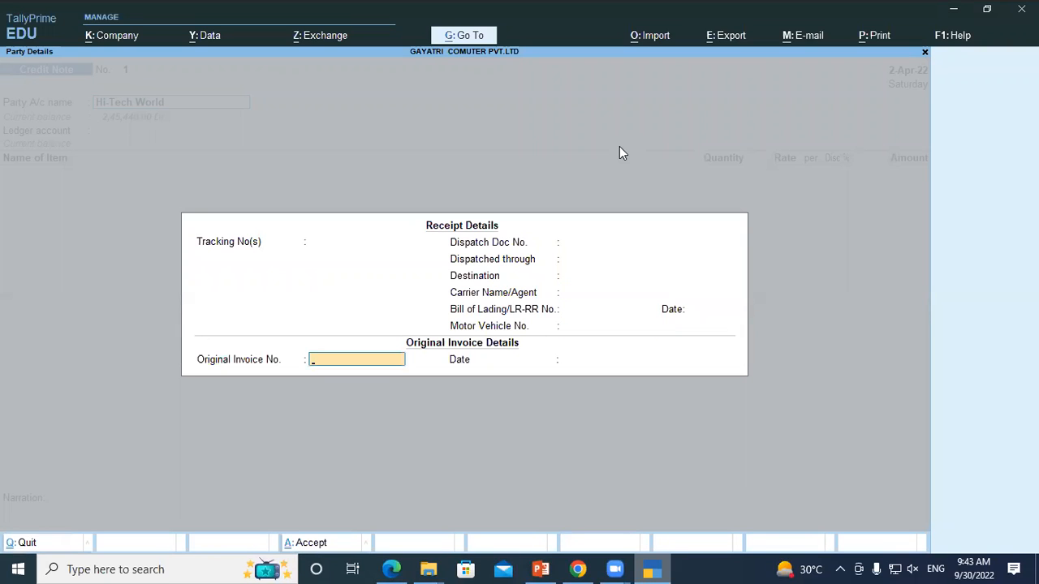
pyautogui.write('B2b-005')
pyautogui.press('Return')
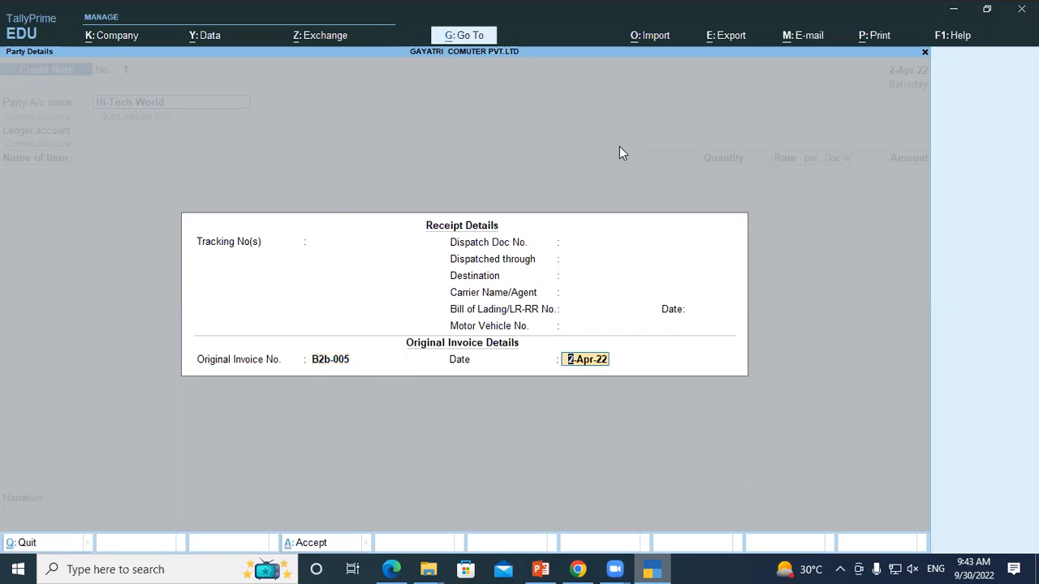
pyautogui.press('Return')
# - Accept Hi-Tech World's prefilled party details for the credit note with Uttar Pradesh as the place of supply
pyautogui.press('Return')
pyautogui.press('Return')
pyautogui.press('Return')
pyautogui.press('Return')
pyautogui.press('Return')
pyautogui.press('Return')
pyautogui.press('Return')
pyautogui.press('Return')
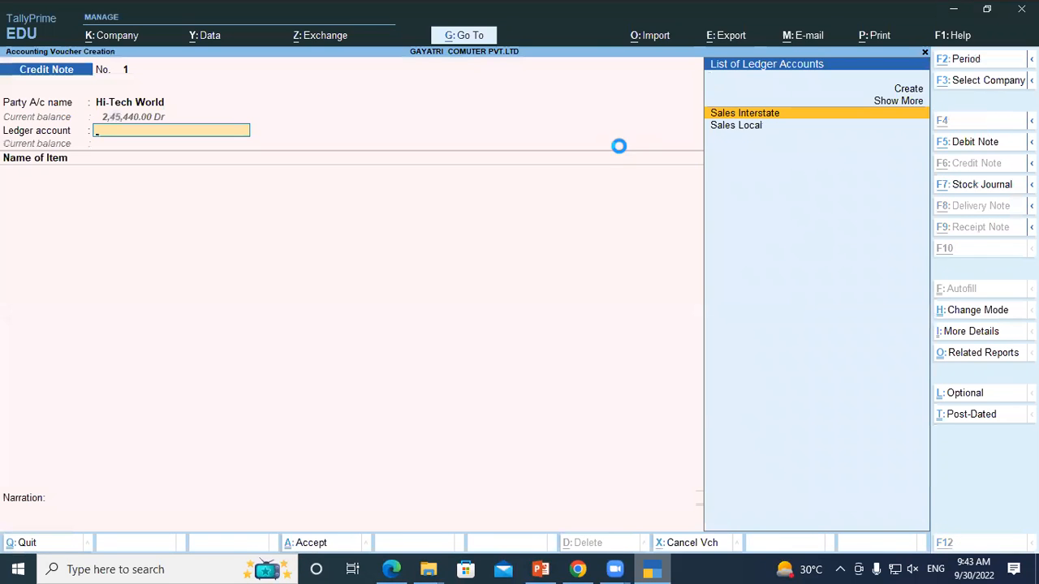
# - Create a ledger named Sales Return under the Sales Accounts group from the credit note's ledger account field
pyautogui.hotkey('alt', 'c')
pyautogui.write('Sa')
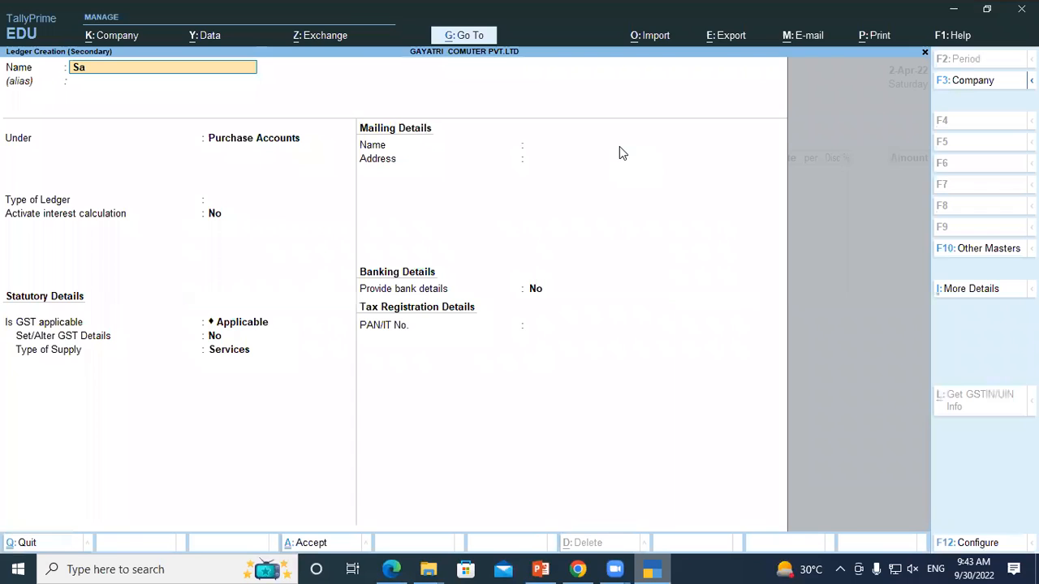
pyautogui.write('les Return')
pyautogui.press('Return')
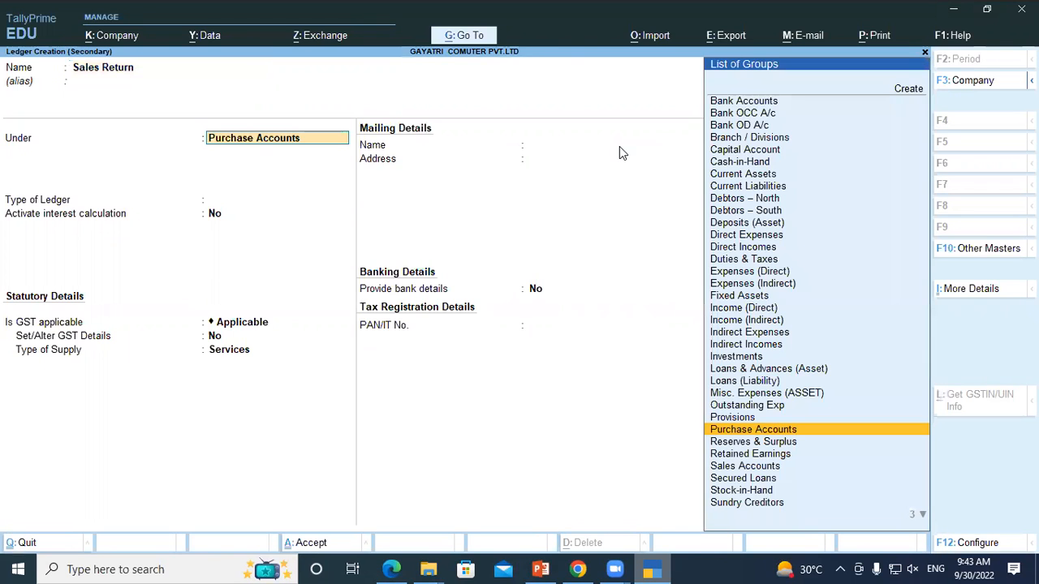
pyautogui.write('Sale')
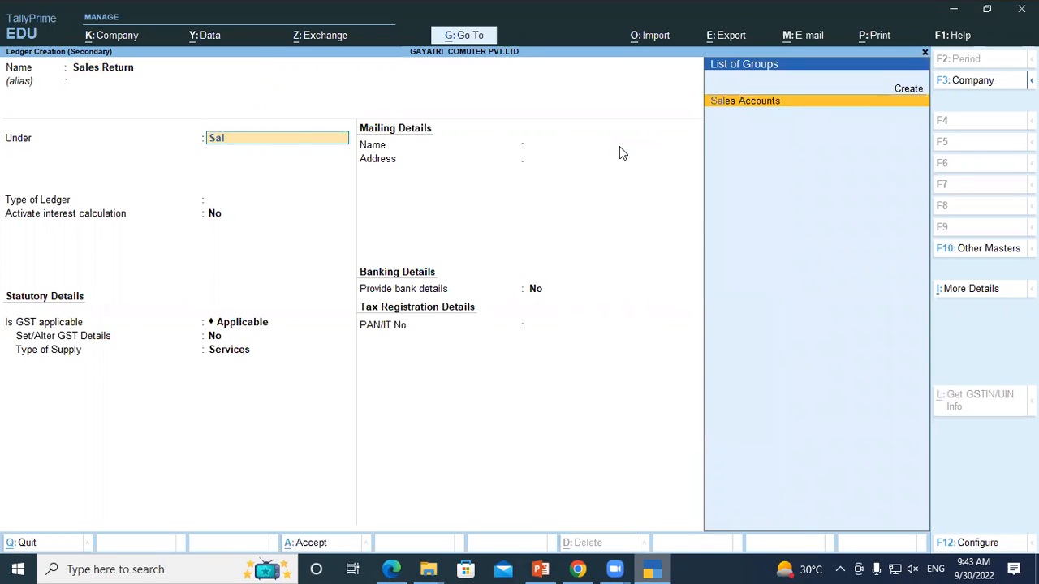
pyautogui.press('Return')
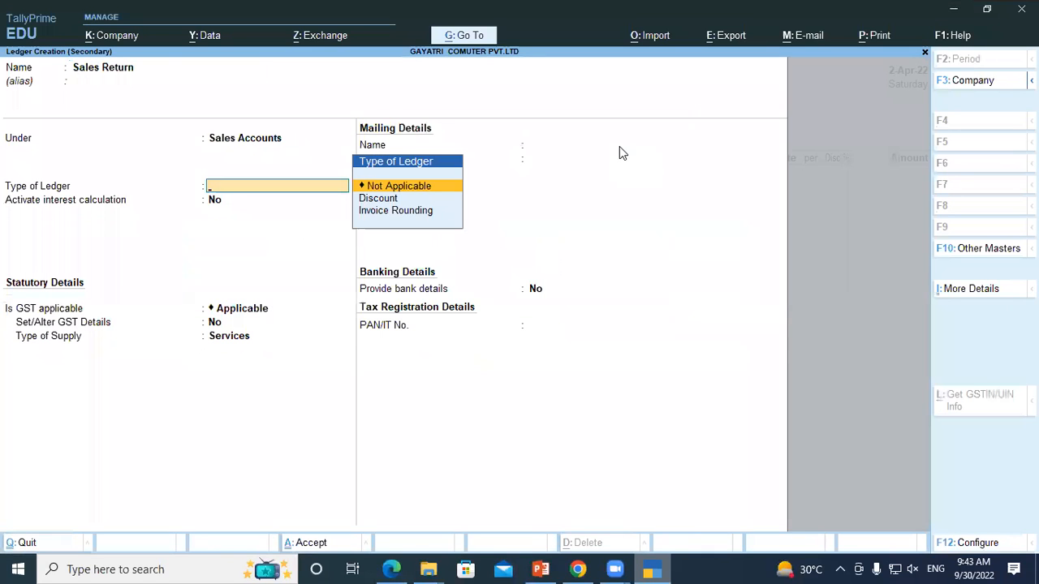
# - Set the Sales Return ledger's type to Not Applicable and its GST-applicable supply type to Goods, and save it
pyautogui.press('Return')
pyautogui.press('Return')
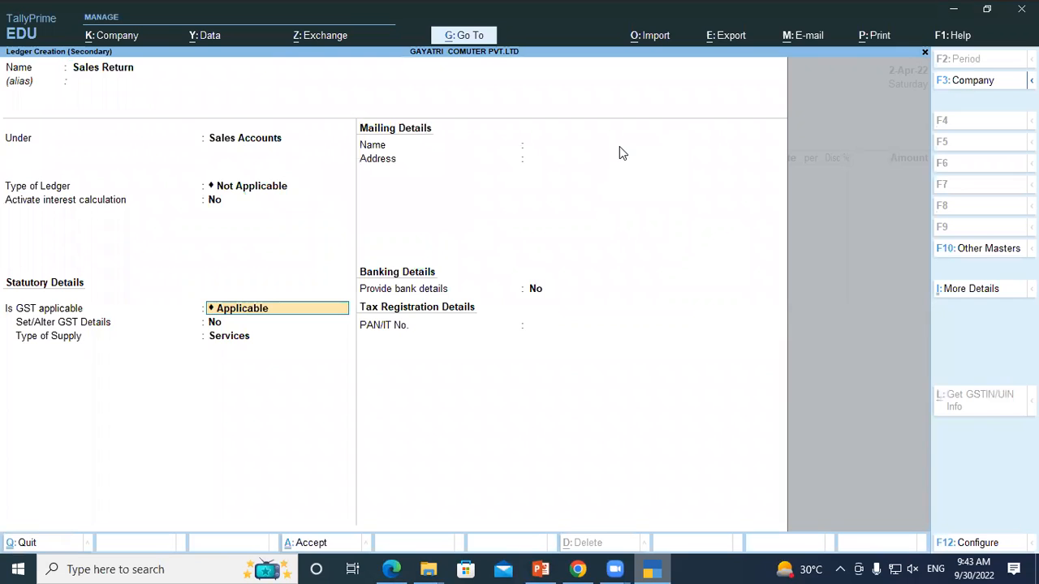
pyautogui.press('Return')
pyautogui.press('Return')
pyautogui.press('Up')
pyautogui.press('Return')
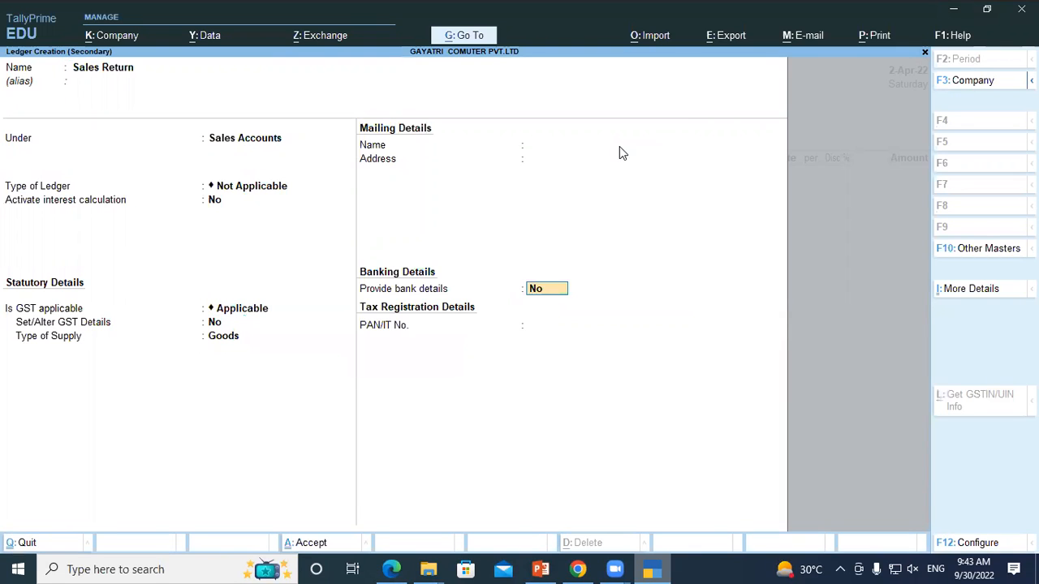
pyautogui.press('Return')
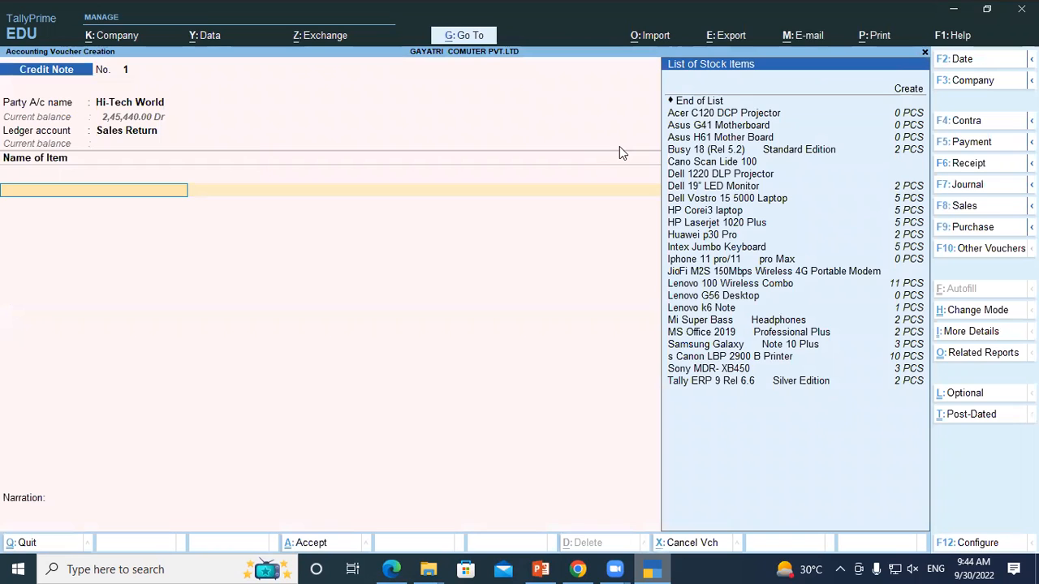
# - Add Lenovo G56 Desktop as the returned stock item in the credit note
pyautogui.write('Len')
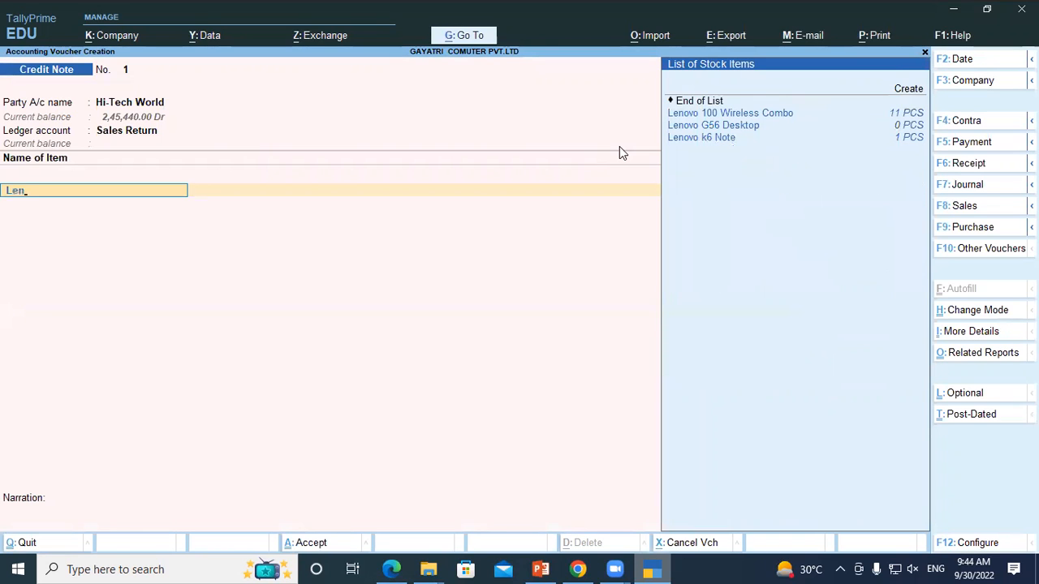
pyautogui.press('Down')
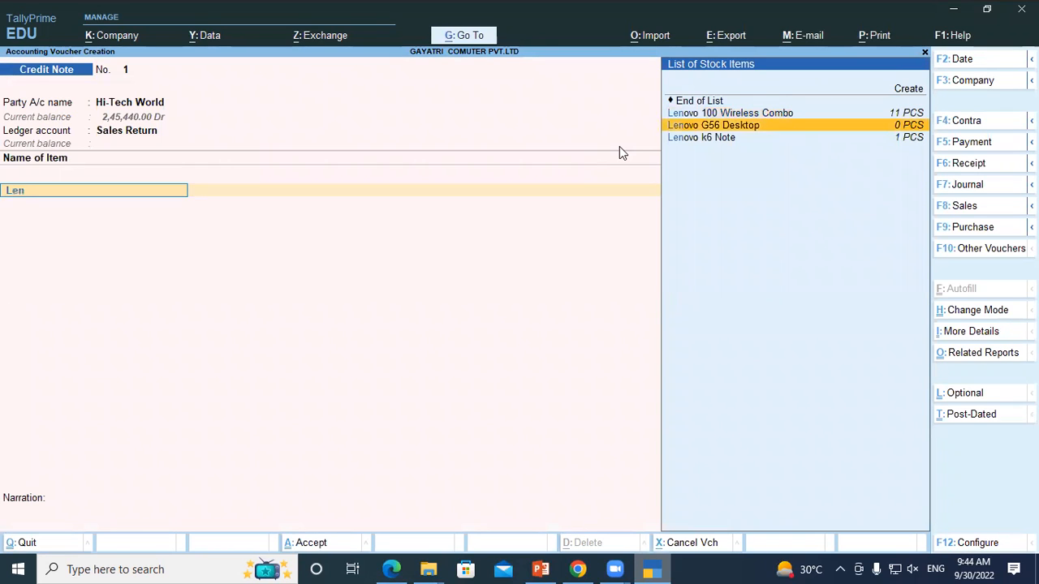
pyautogui.press('Return')
pyautogui.press('Return')
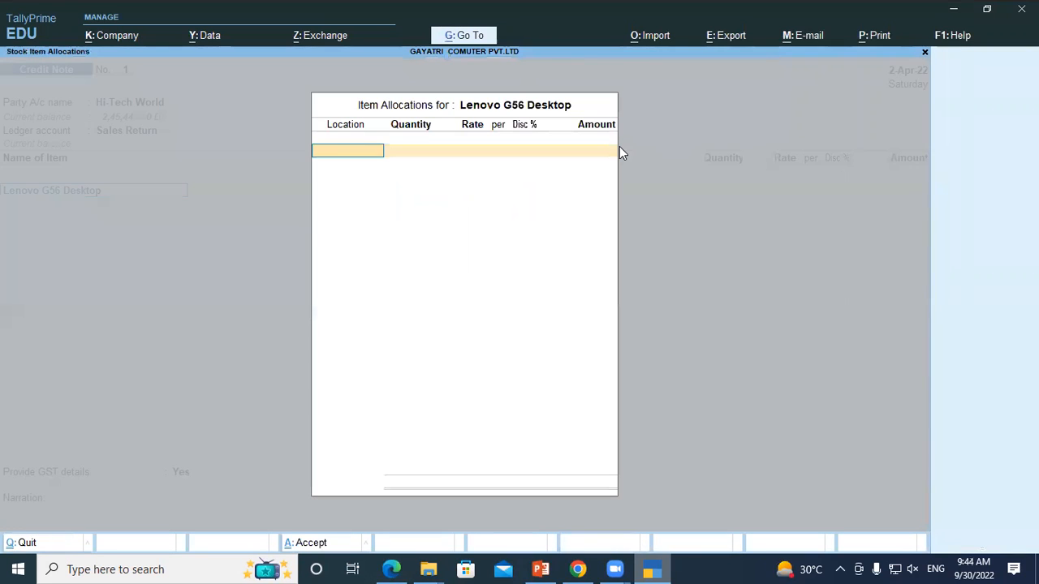
# - Allocate 2 PCS of the desktop to the Shop location at a rate of 26,000.00 per PCS
pyautogui.press('Down')
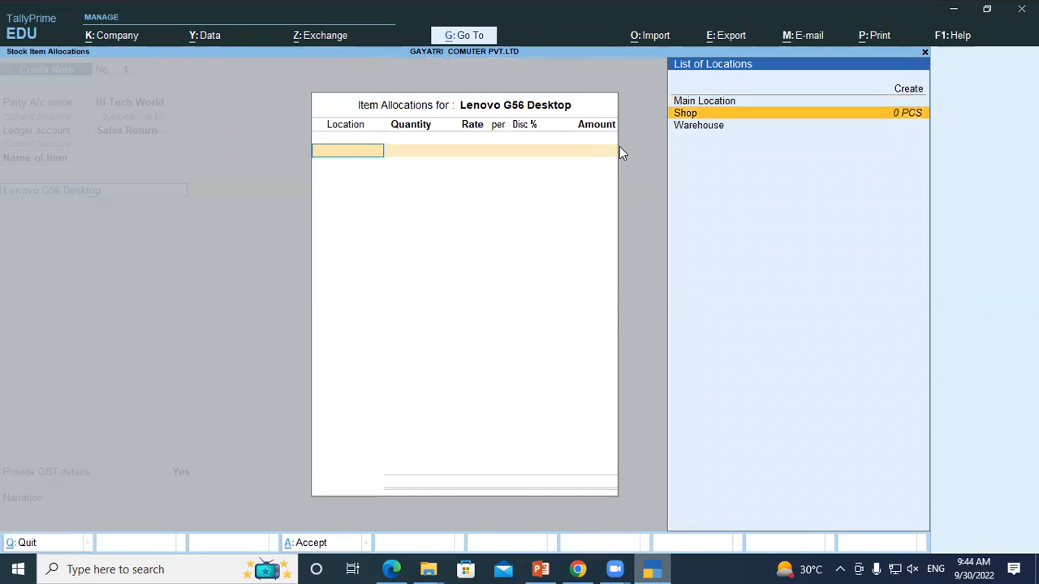
pyautogui.press('Return')
pyautogui.write('2')
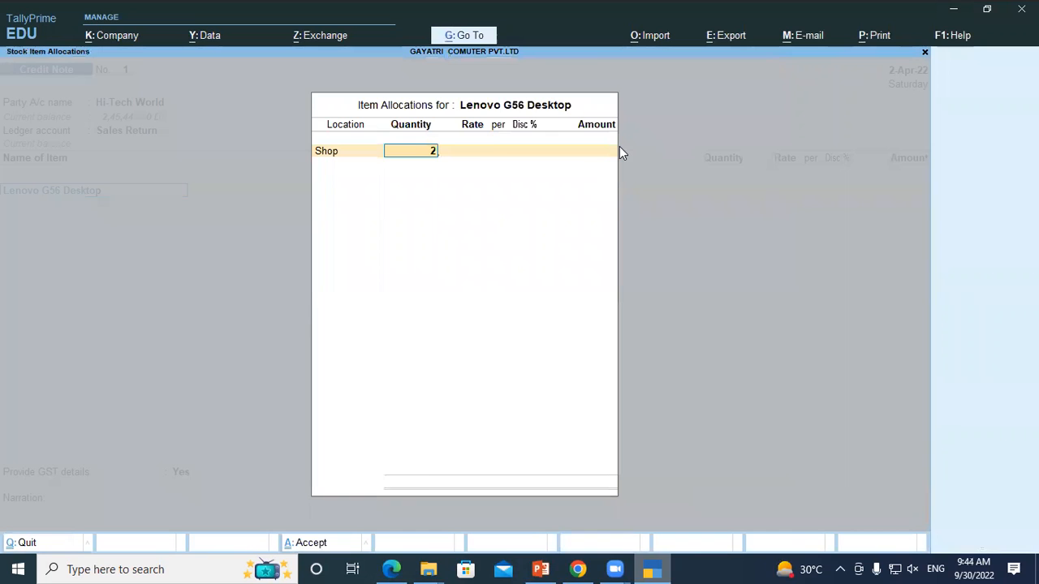
pyautogui.press('Return')
pyautogui.press('Return')
pyautogui.press('Return')
pyautogui.press('Return')
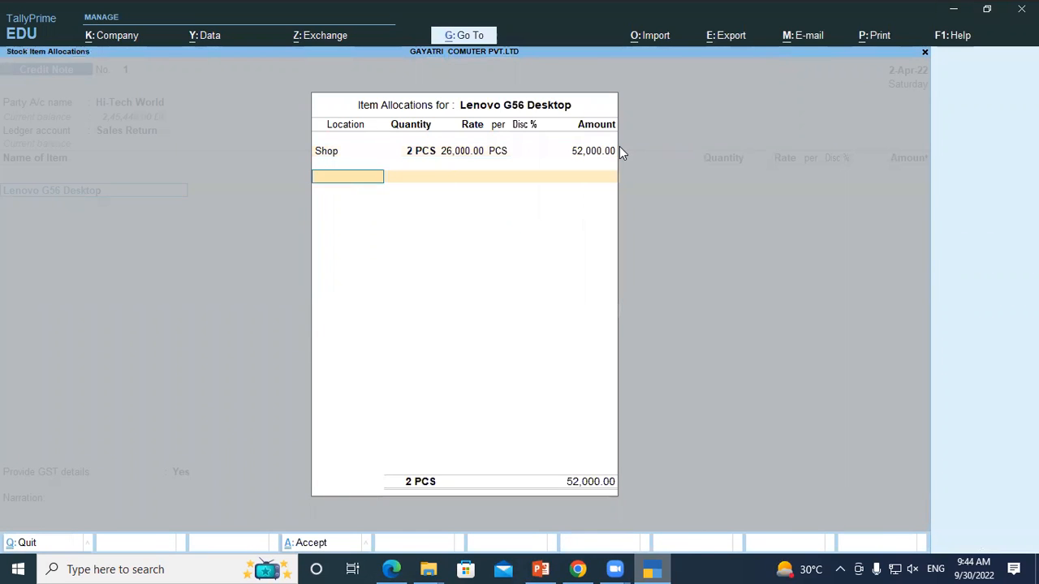
pyautogui.press('Return')
pyautogui.press('Return')
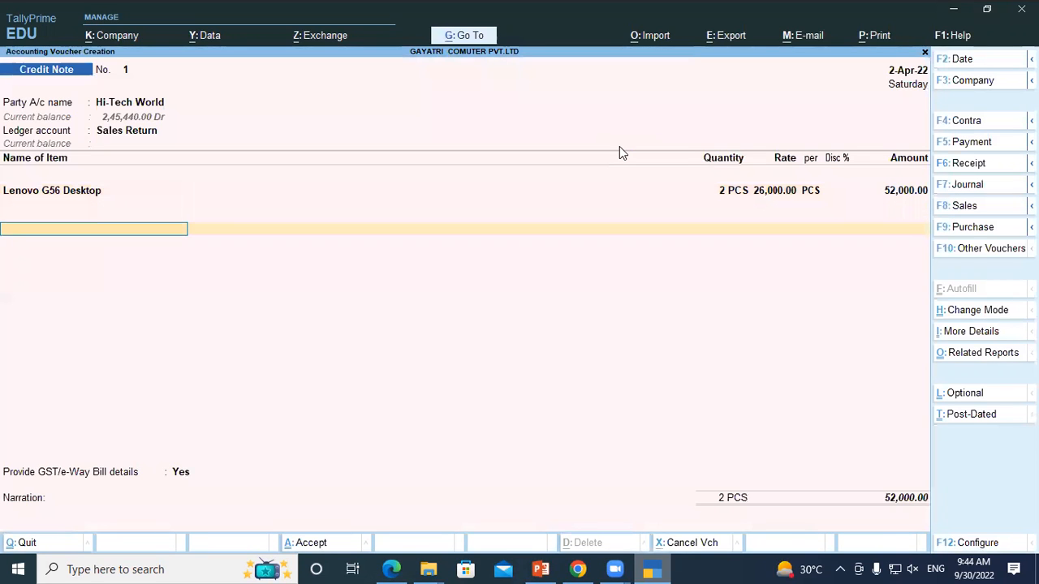
# - Add the CGST and SGST ledgers with their calculated amounts below the item and end the ledger list
pyautogui.write('cgs')
pyautogui.press('Return')
pyautogui.press('Return')
pyautogui.press('Return')
pyautogui.write('sg')
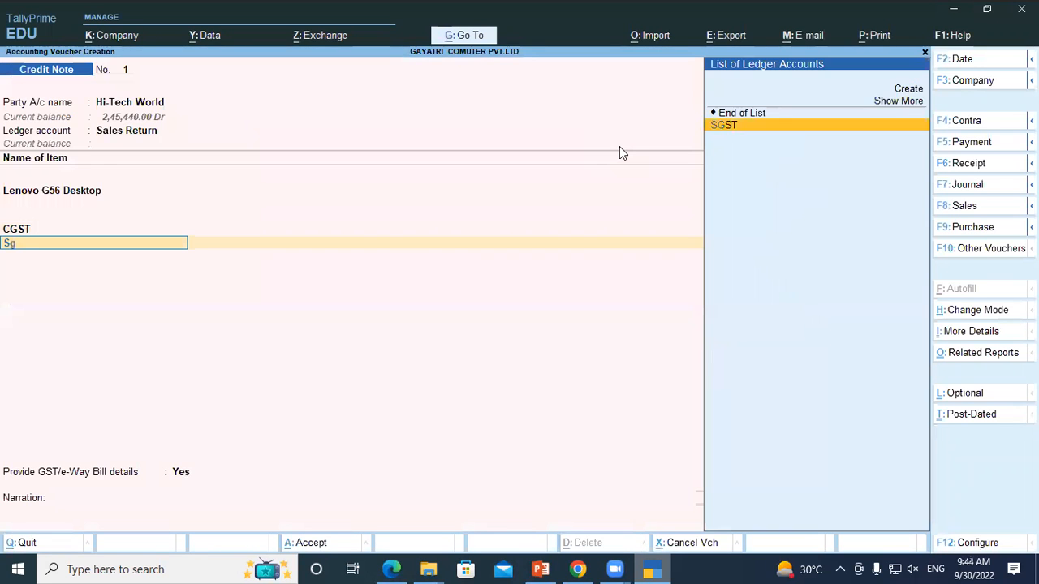
pyautogui.press('Return')
pyautogui.press('Return')
pyautogui.press('Return')
pyautogui.press('Return')
# - Set GST/e-Way Bill details to No, adjust the full amount against pending bill B2B-005, and save the credit note without a narration
pyautogui.write('n')
pyautogui.press('Return')
pyautogui.press('Return')
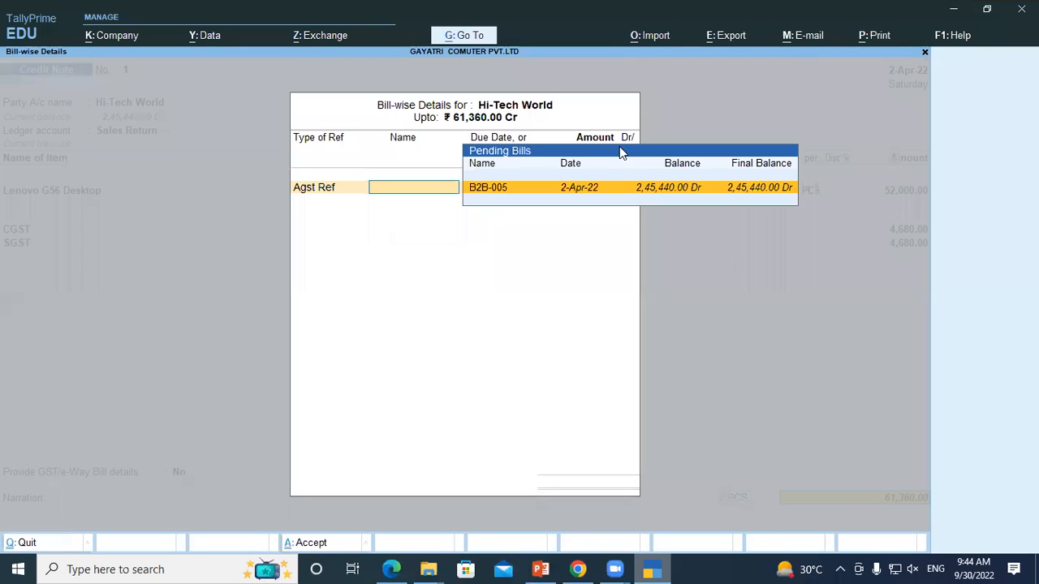
pyautogui.press('Return')
pyautogui.press('Return')
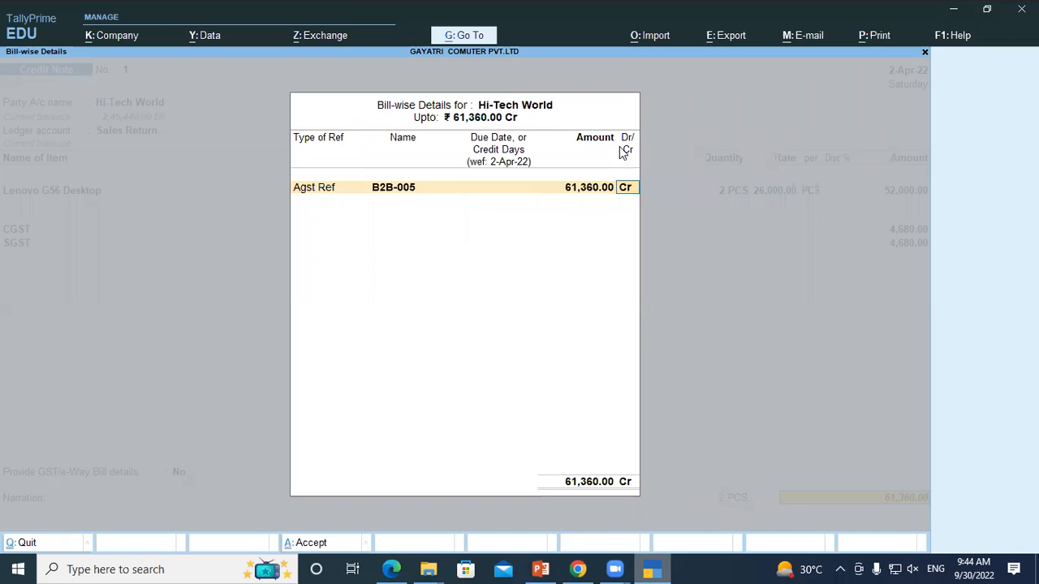
pyautogui.press('Return')
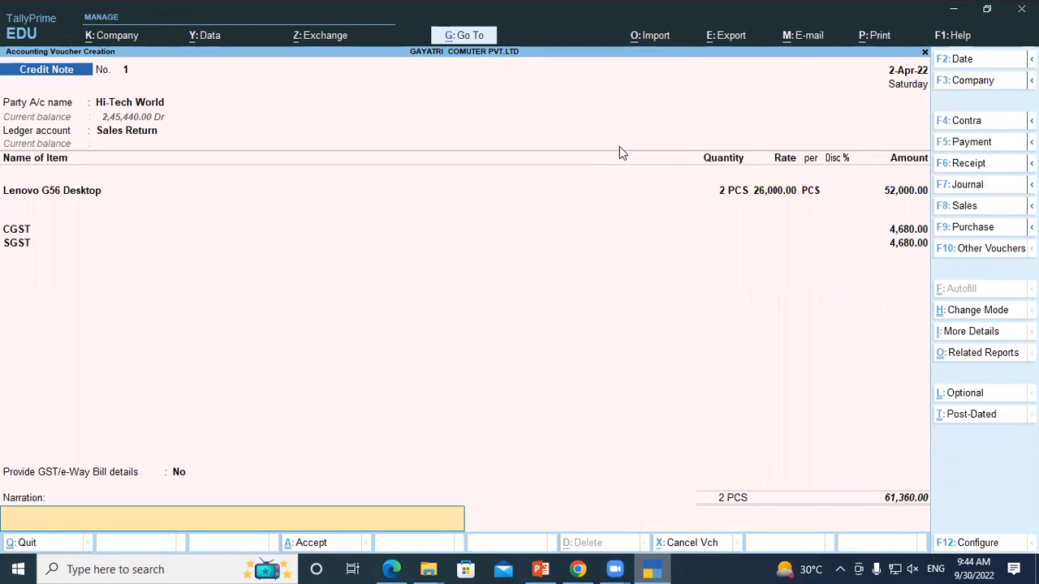
pyautogui.press('Return')
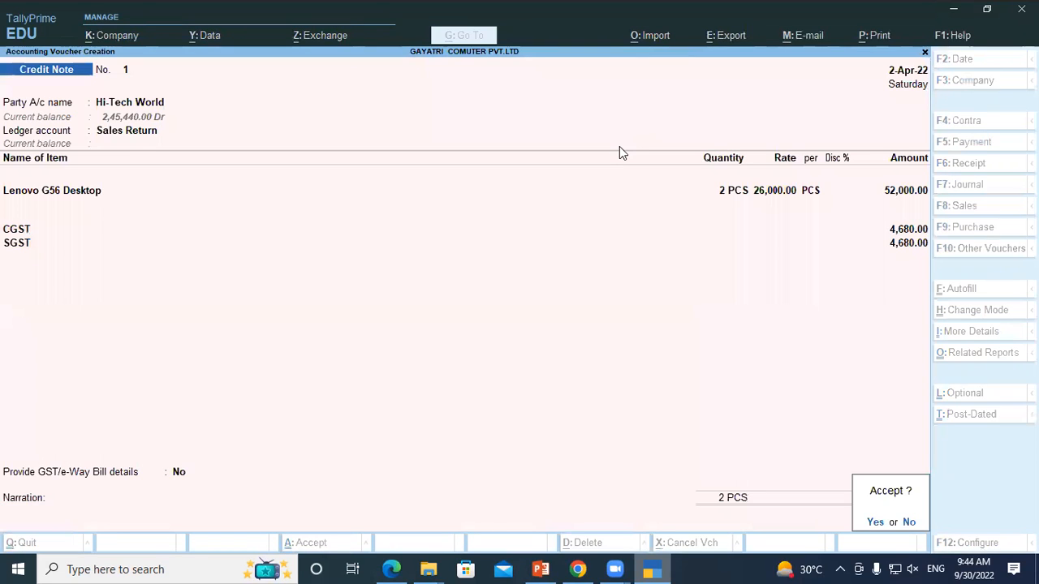
pyautogui.press('Return')
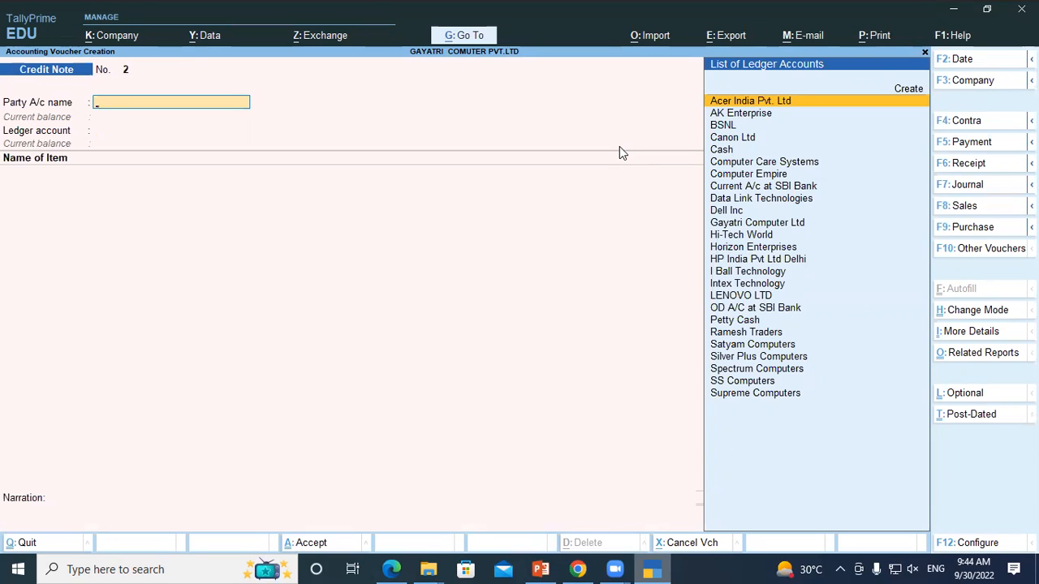
# - Leave voucher entry, open the GSTR-1 report and examine the Credit/Debit Notes(Registered) - 9B row
pyautogui.press('Escape')
pyautogui.press('Return')
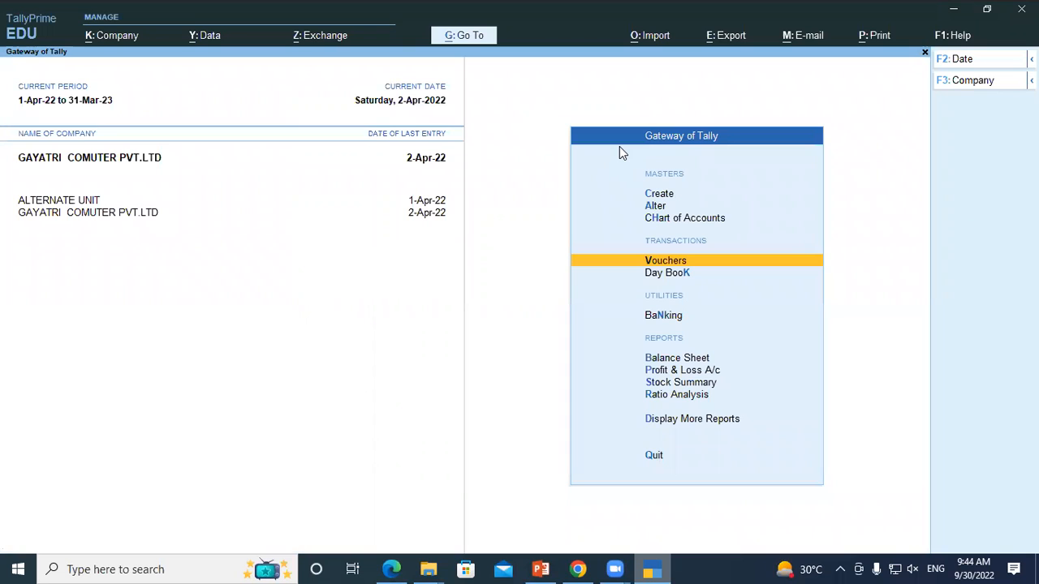
pyautogui.press('d')
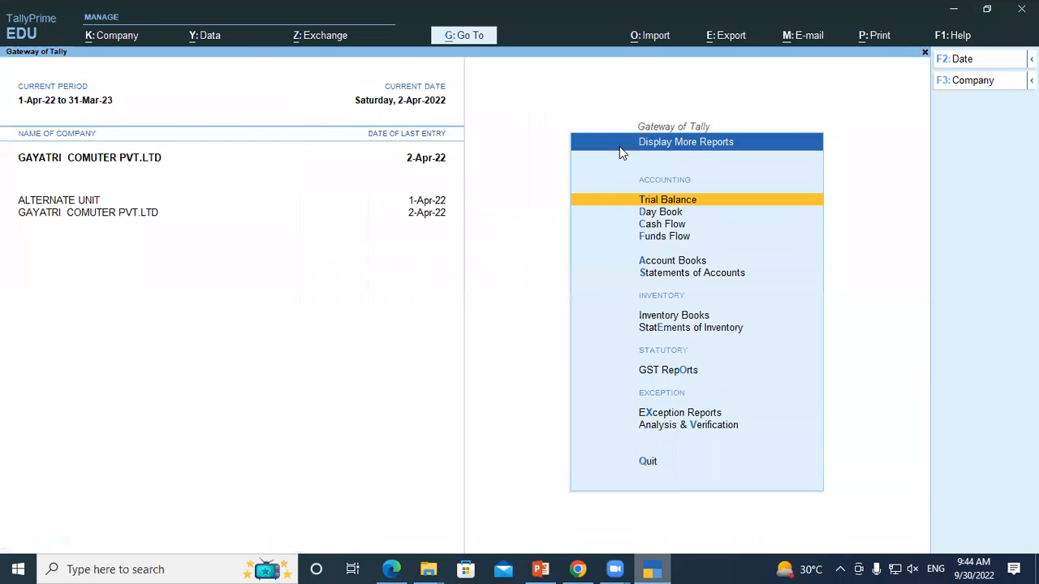
pyautogui.press('g')
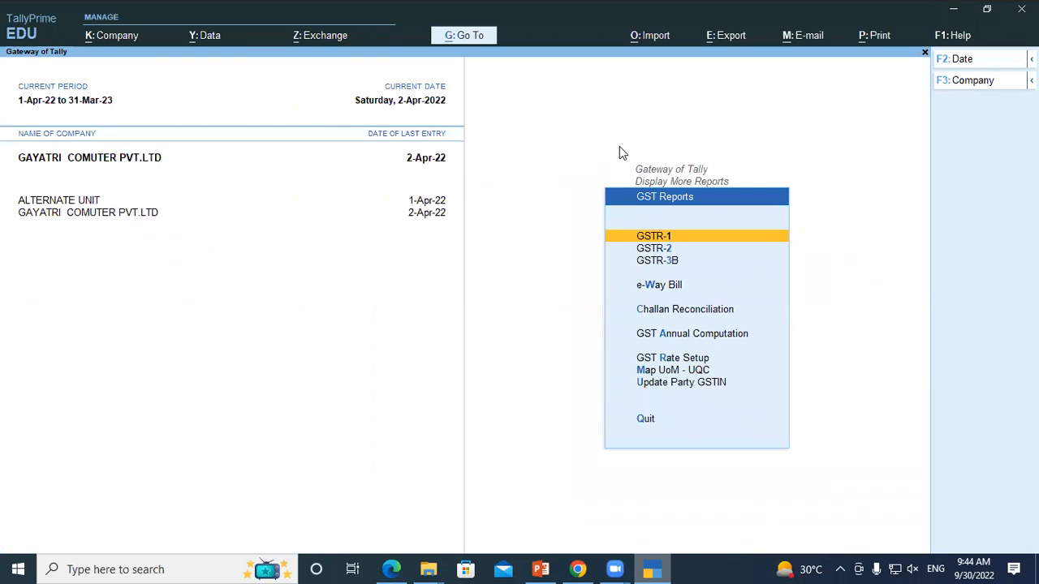
pyautogui.press('Return')
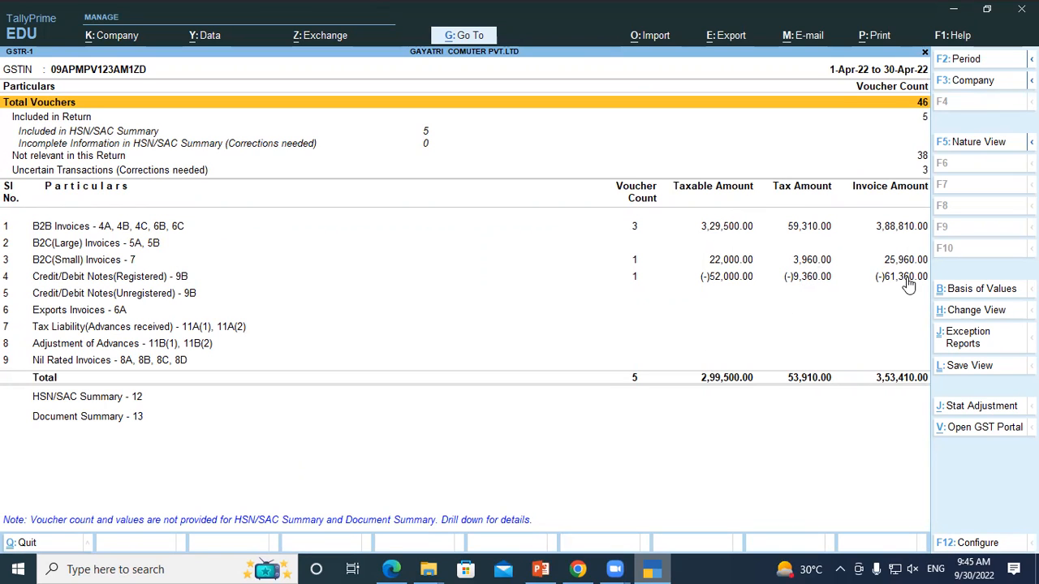
pyautogui.click(634, 280)
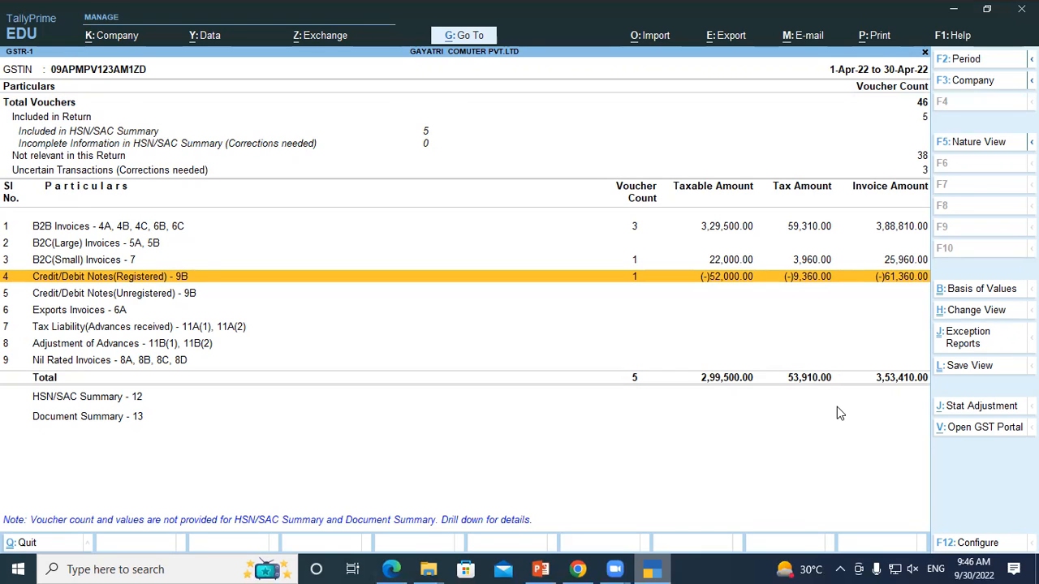
# - Close GSTR-1 and open the GSTR-2 report to examine the input tax credit available on inward supplies
pyautogui.press('Escape')
pyautogui.click(673, 372)
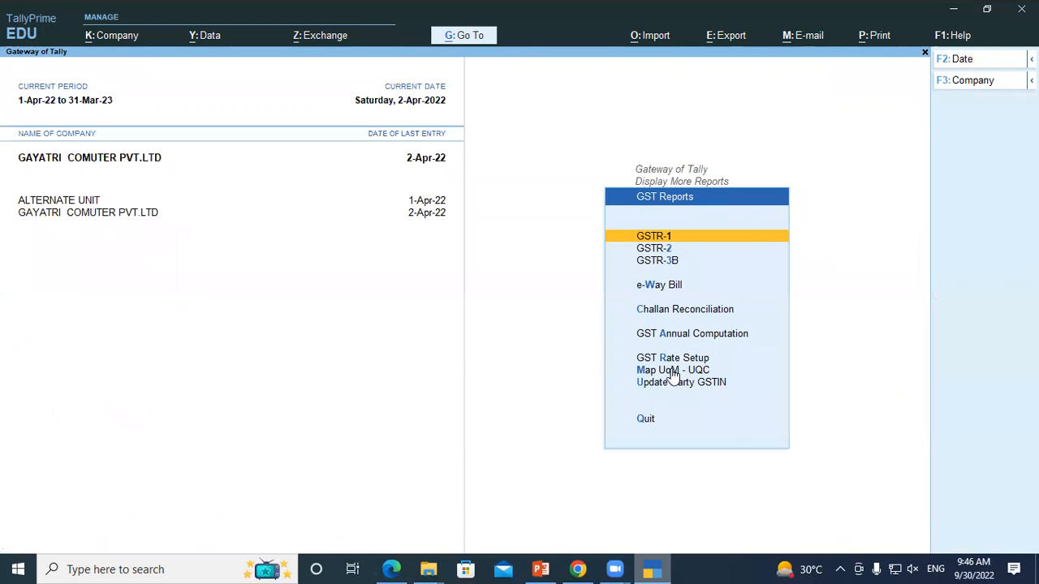
pyautogui.click(643, 248)
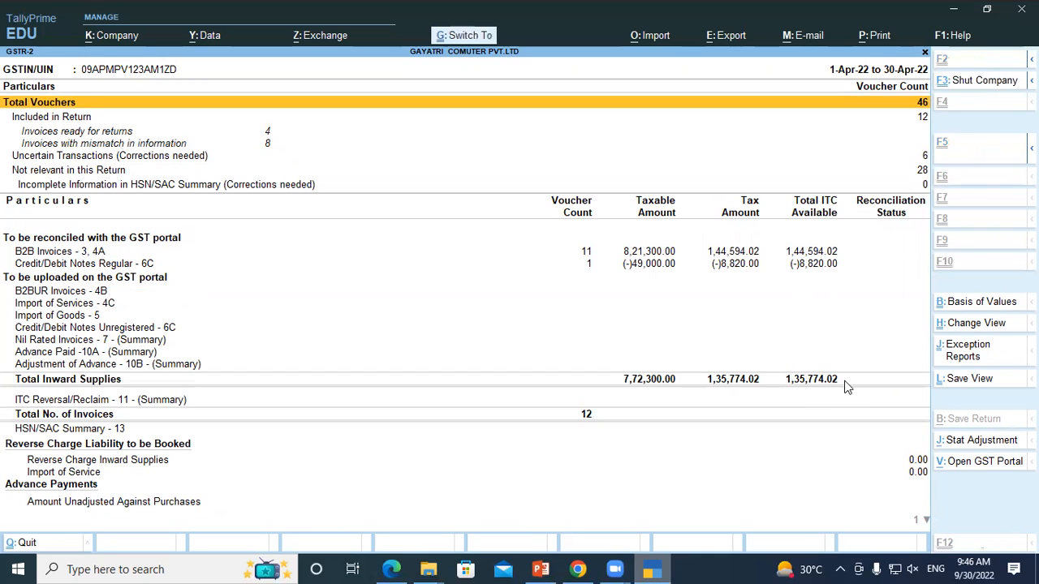
# - Calculate 135774.02-53910 in the built-in calculator to offset the output tax against the input tax credit
pyautogui.hotkey('ctrl', 'n')
pyautogui.write('135774')
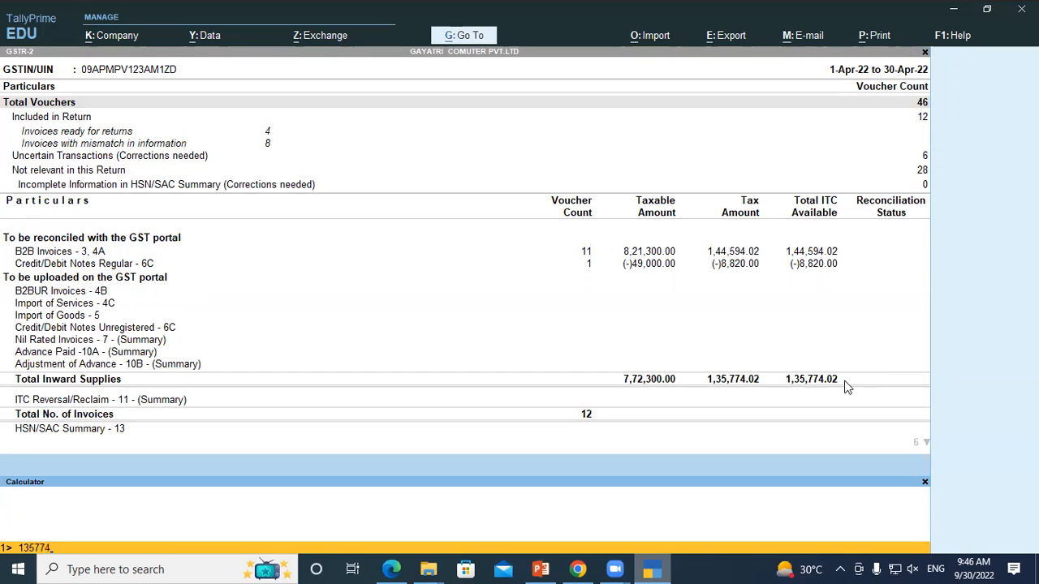
pyautogui.write('.02-53910')
pyautogui.press('Return')
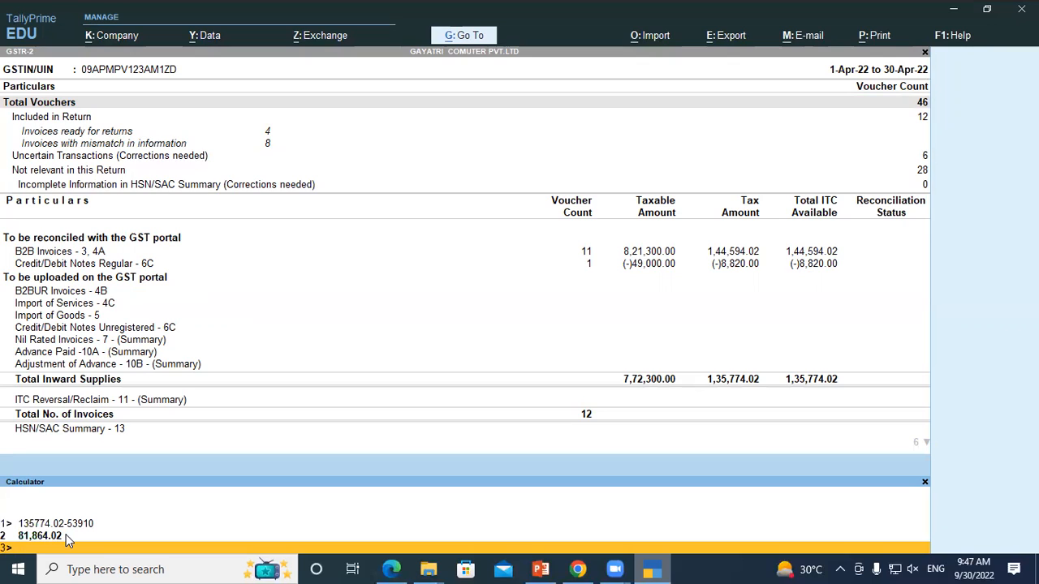
pyautogui.write('81864-900')
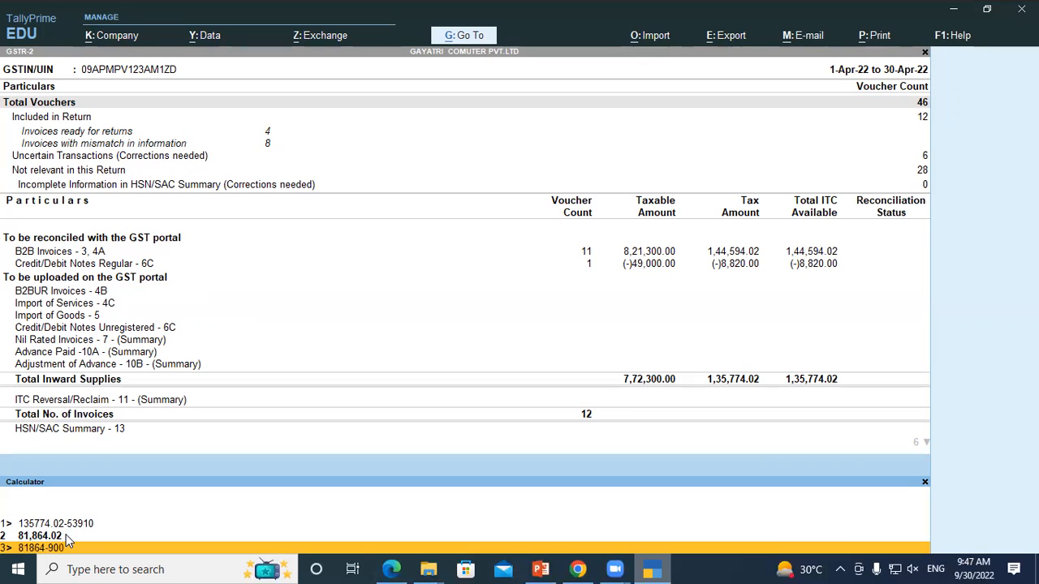
pyautogui.write('00')
pyautogui.press('Return')
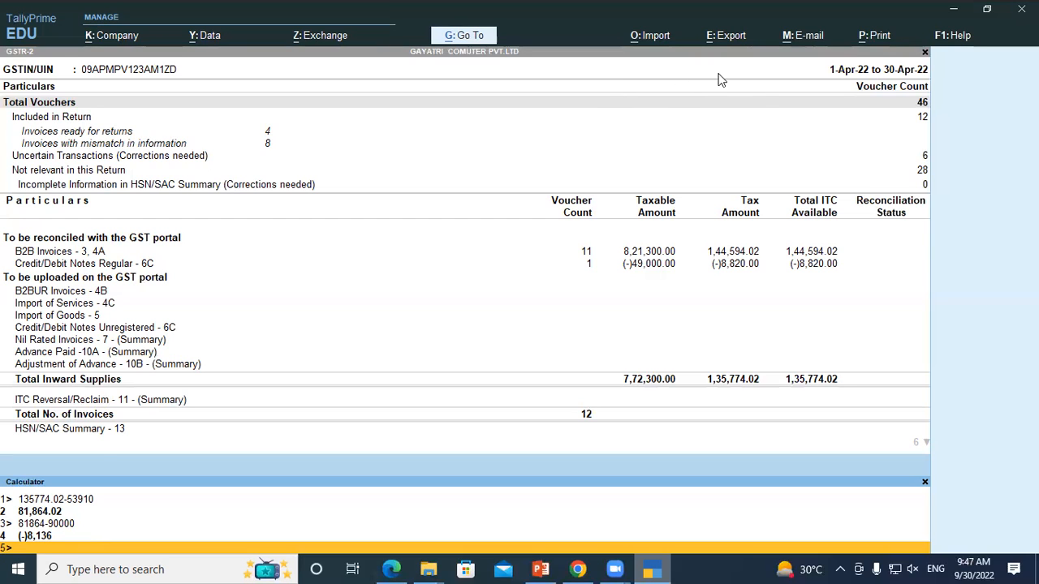
pyautogui.click(924, 483)
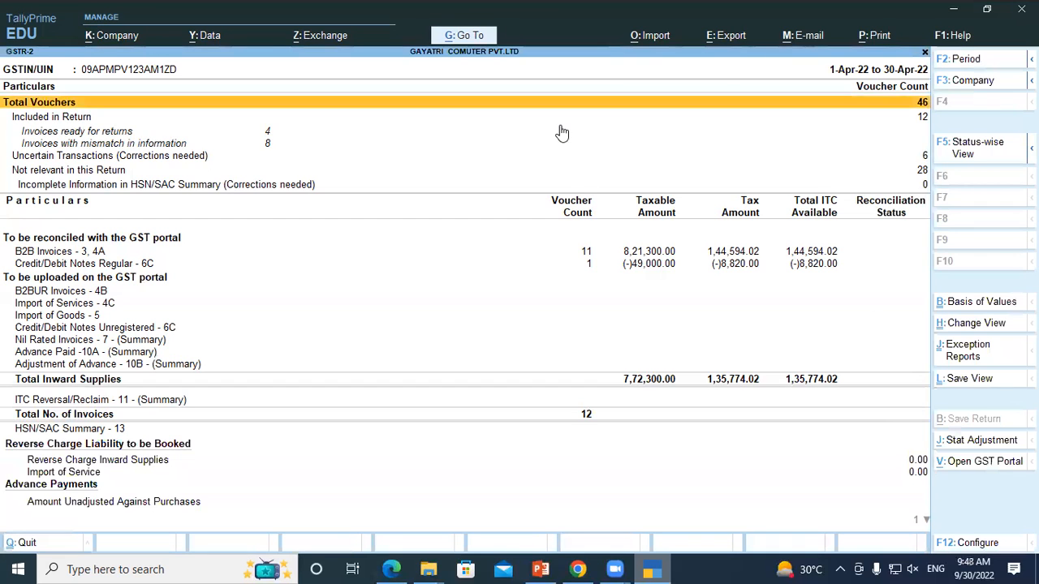
pyautogui.press('Escape')
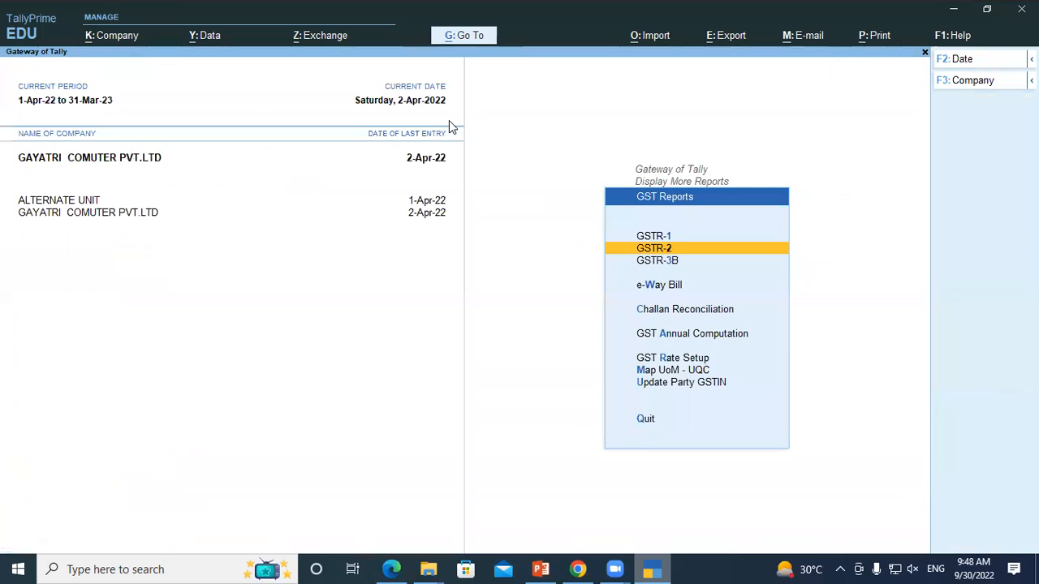